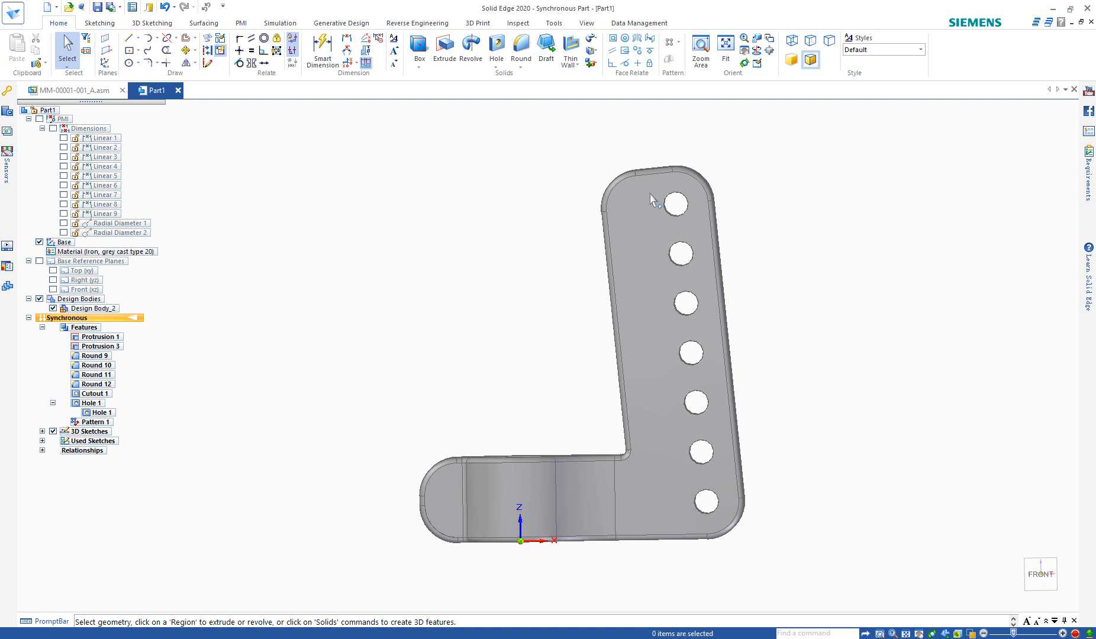
# Apply the Iron, grey cast type 20 material with the Pearl face style to the model, without saving the material changes.
pyautogui.doubleClick(74, 253)
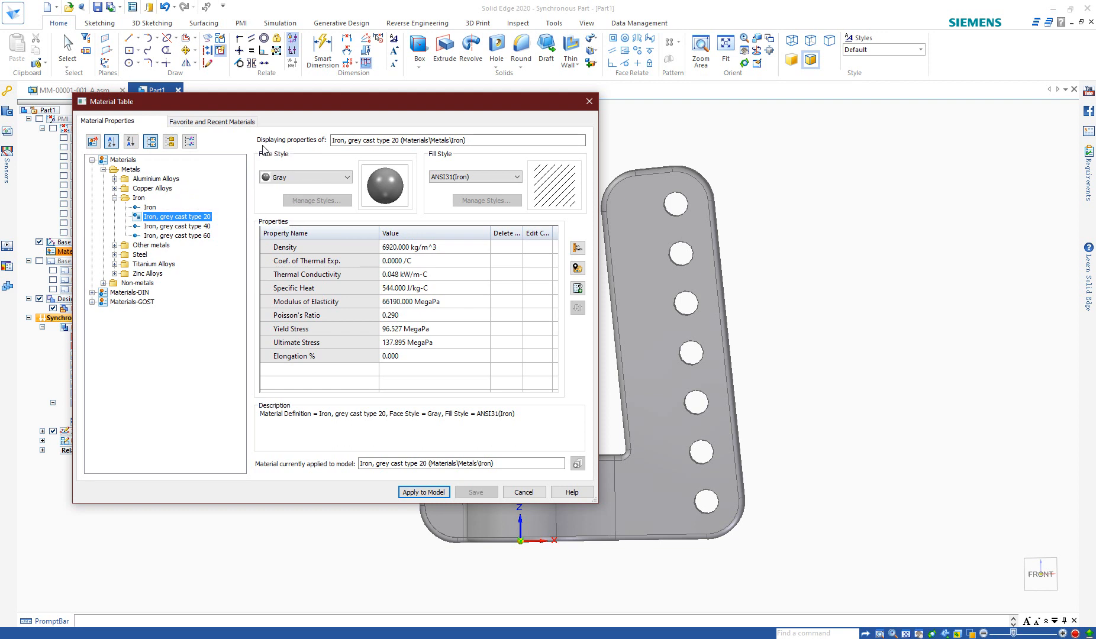
pyautogui.click(103, 283)
pyautogui.click(158, 295)
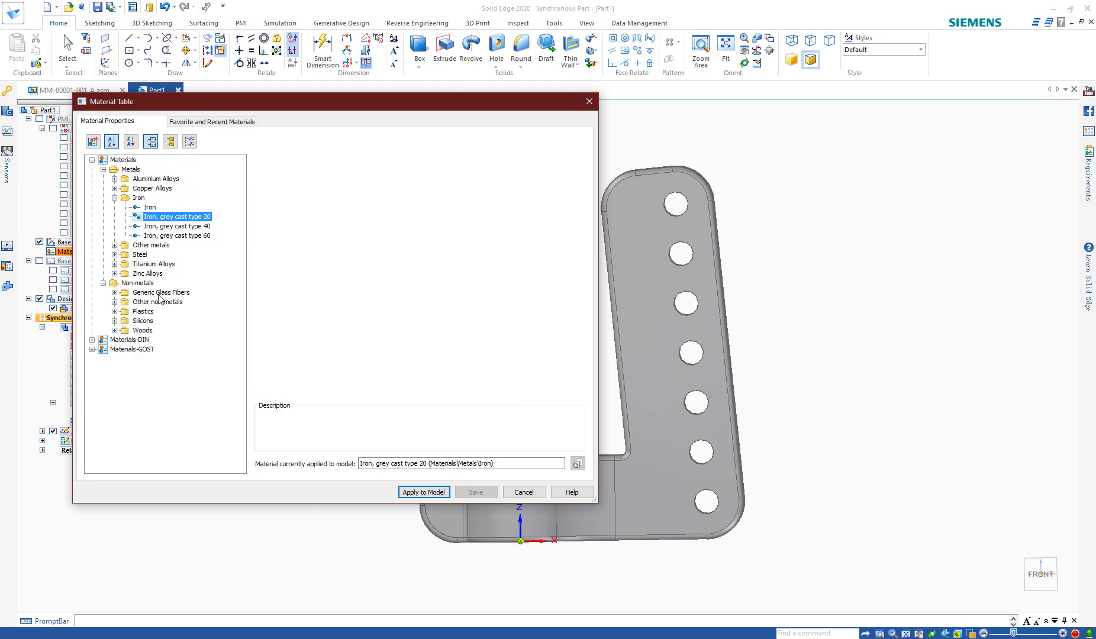
pyautogui.click(158, 227)
pyautogui.click(152, 208)
pyautogui.click(159, 218)
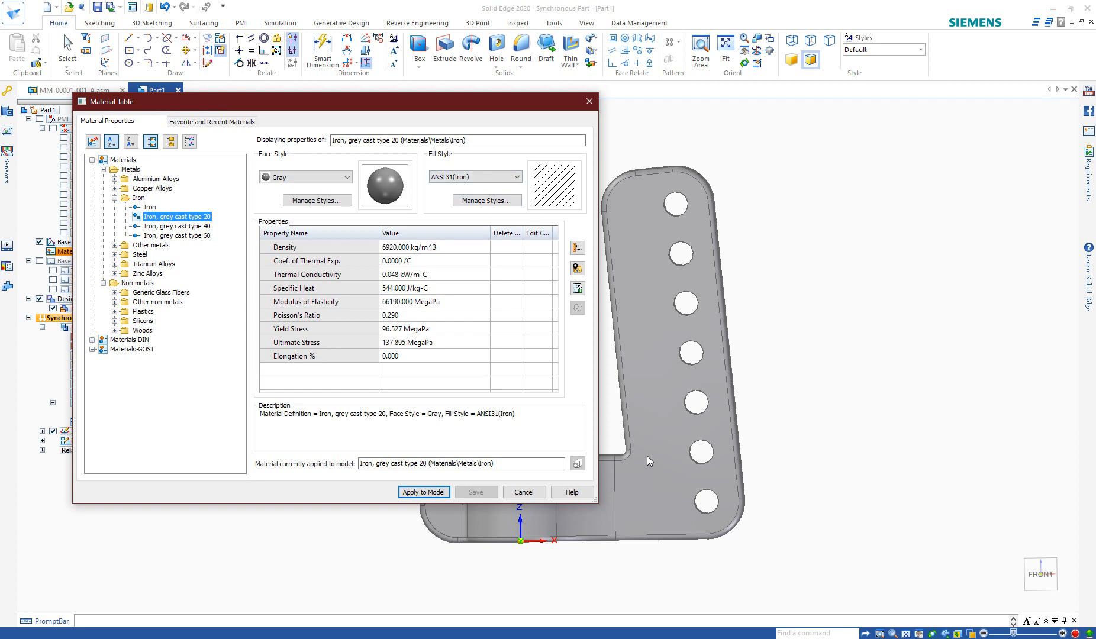
pyautogui.click(339, 177)
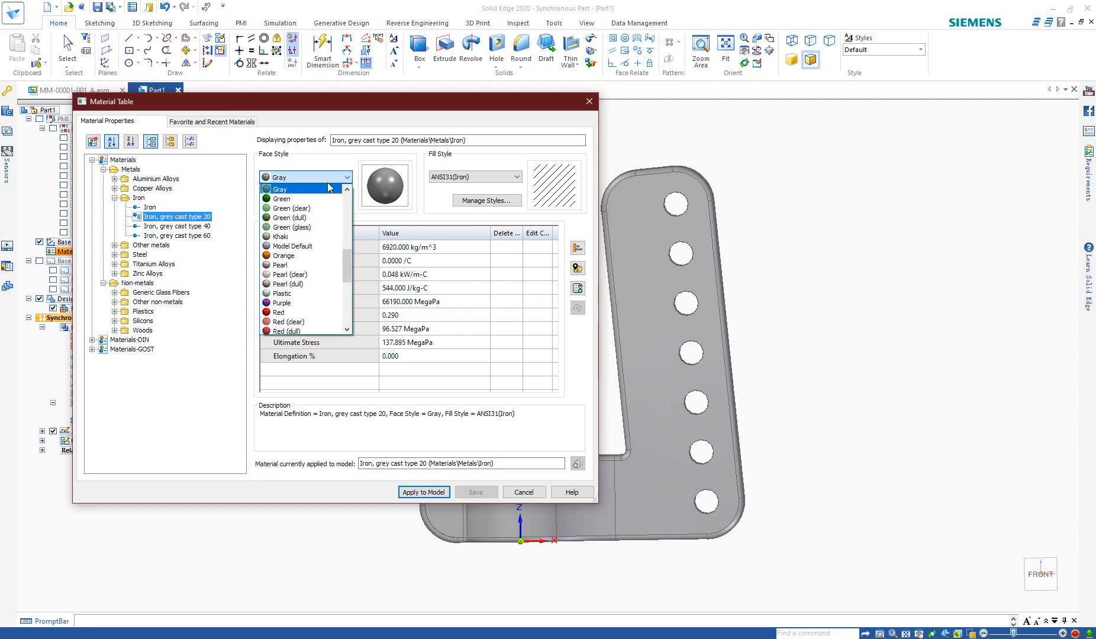
pyautogui.click(316, 266)
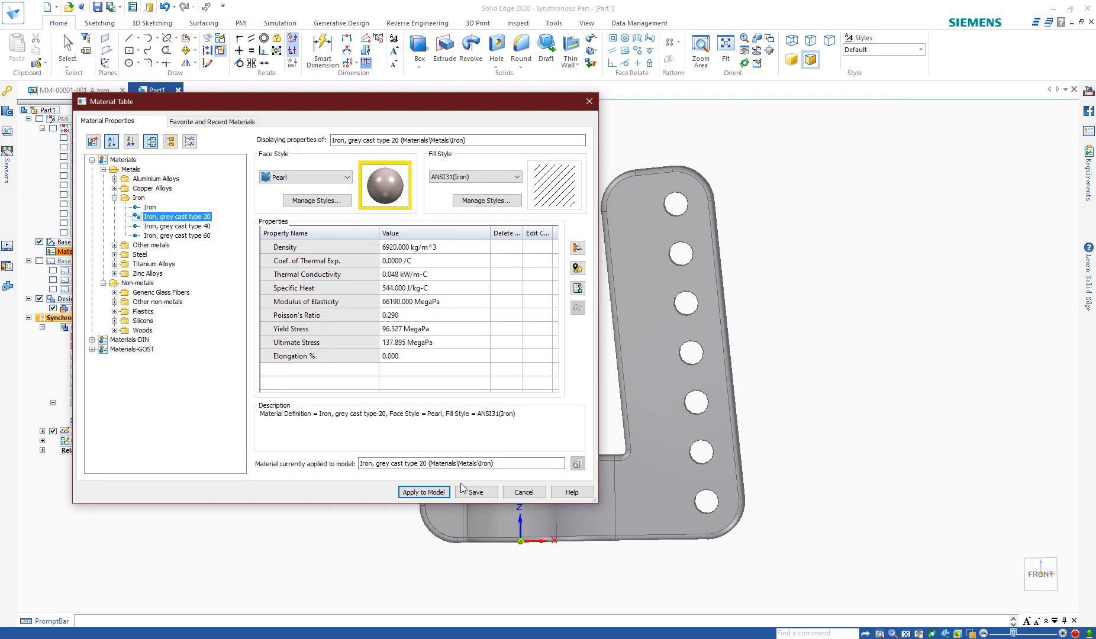
pyautogui.click(438, 493)
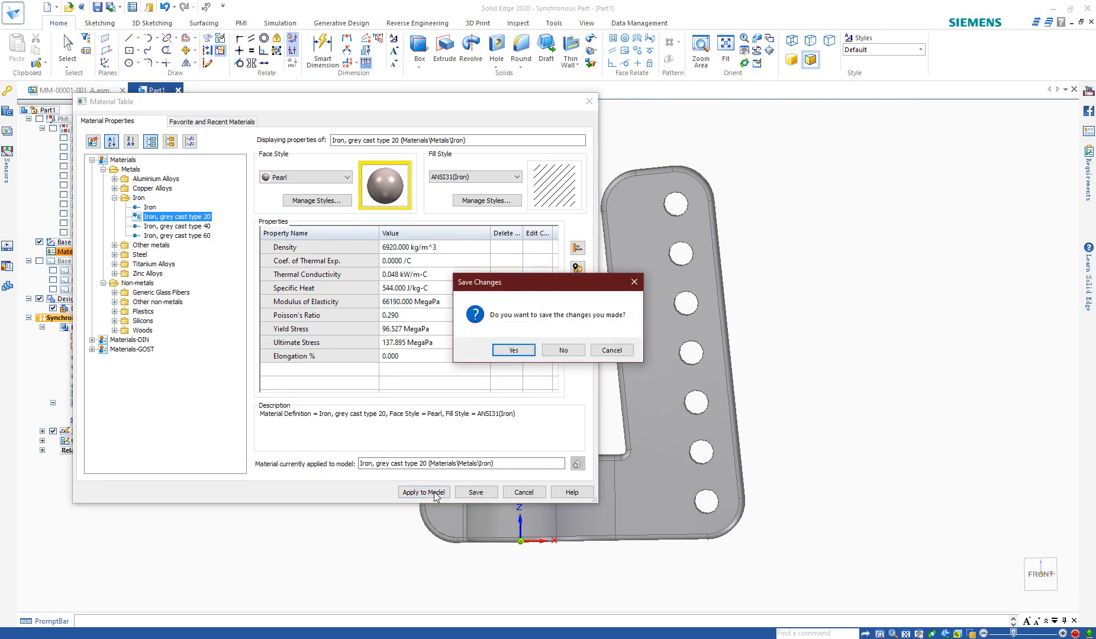
pyautogui.click(571, 350)
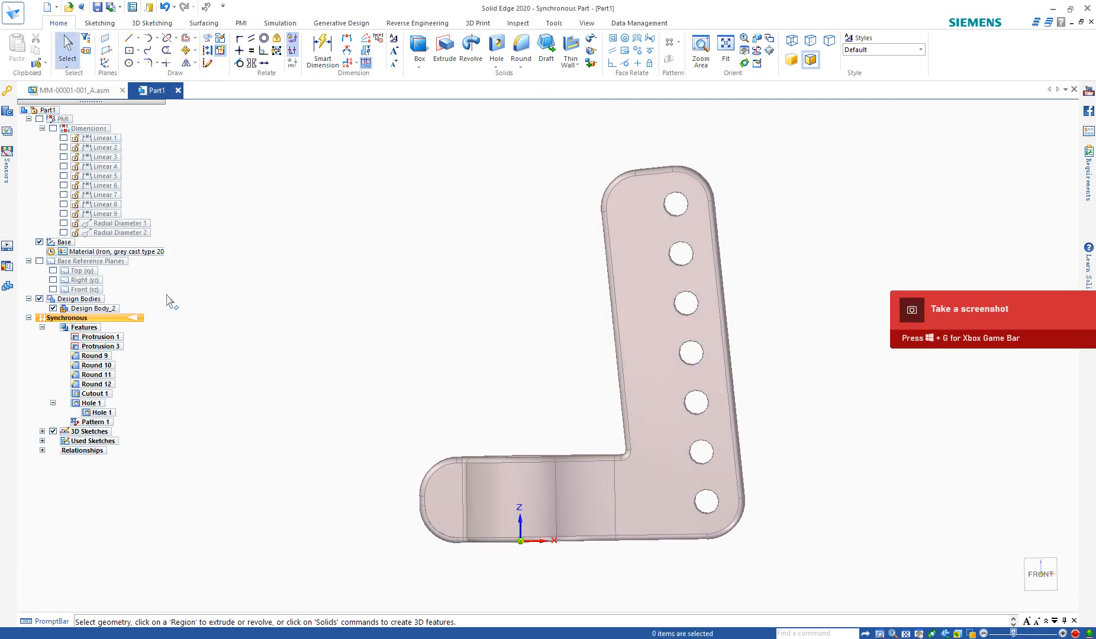
# Examine the L-shaped bracket from above, below and the front.
pyautogui.moveTo(822, 350); pyautogui.dragTo(745, 394, button='middle')
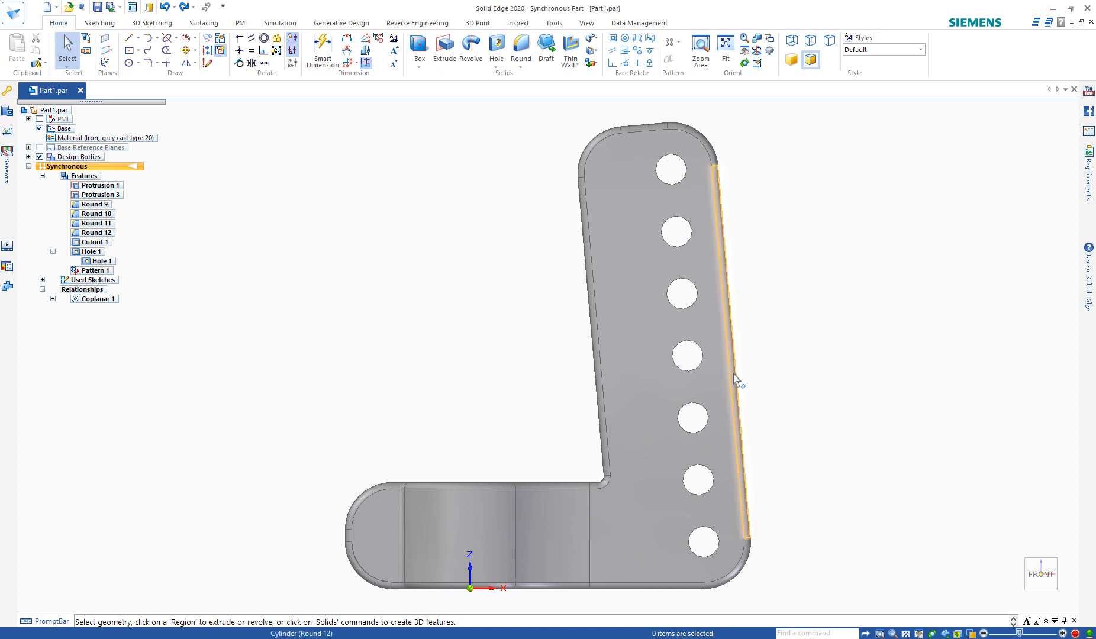
pyautogui.moveTo(736, 379); pyautogui.dragTo(739, 465, button='middle')
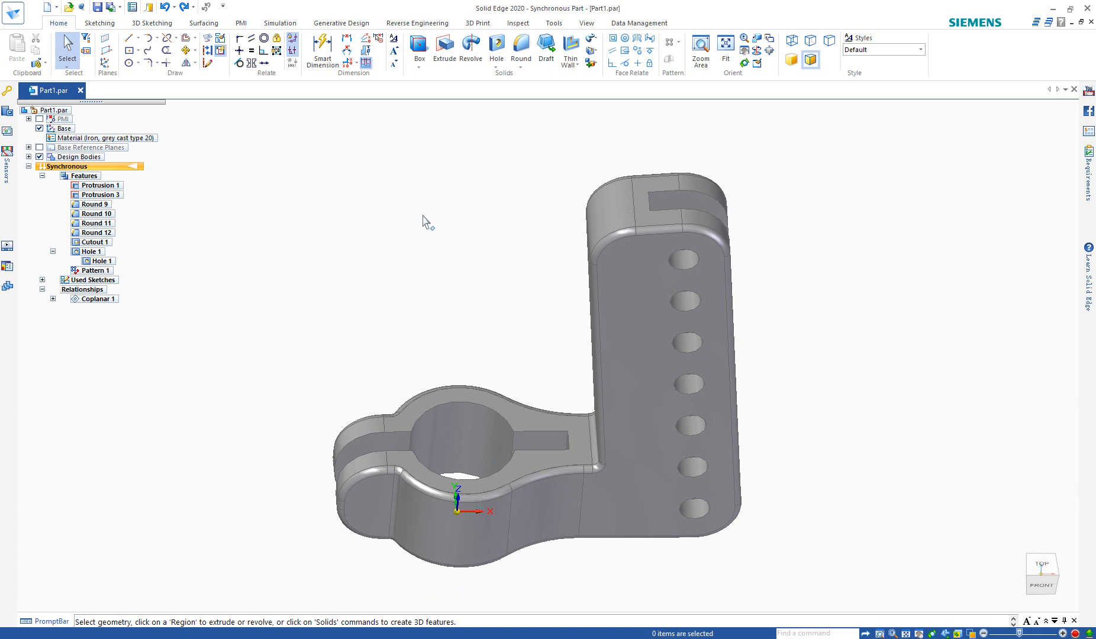
pyautogui.moveTo(823, 431); pyautogui.dragTo(822, 372, button='middle')
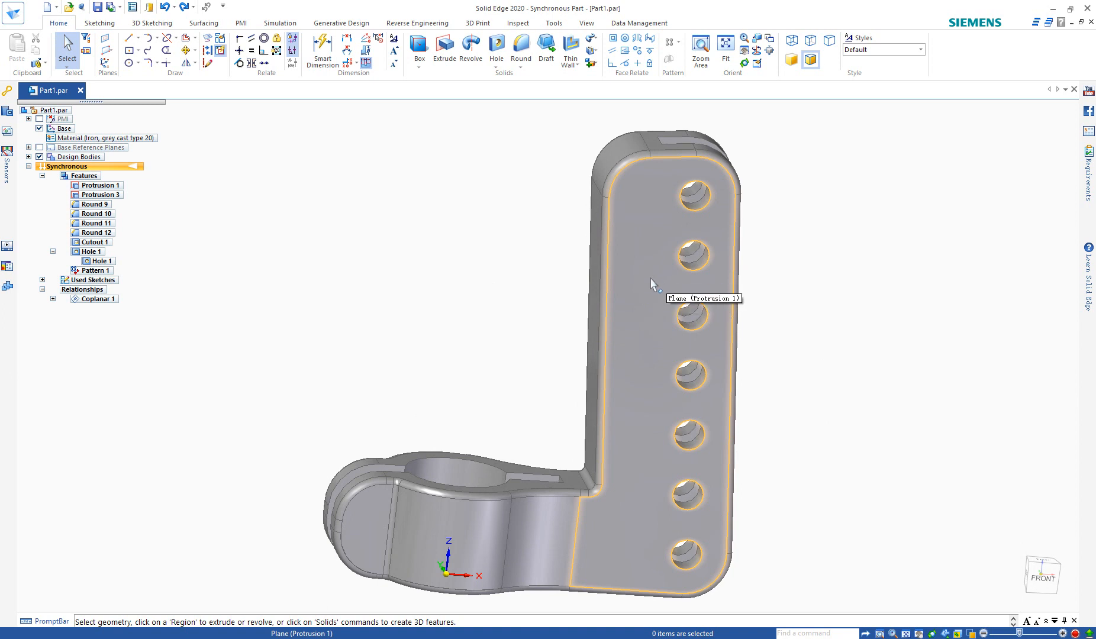
pyautogui.middleClick(663, 340)
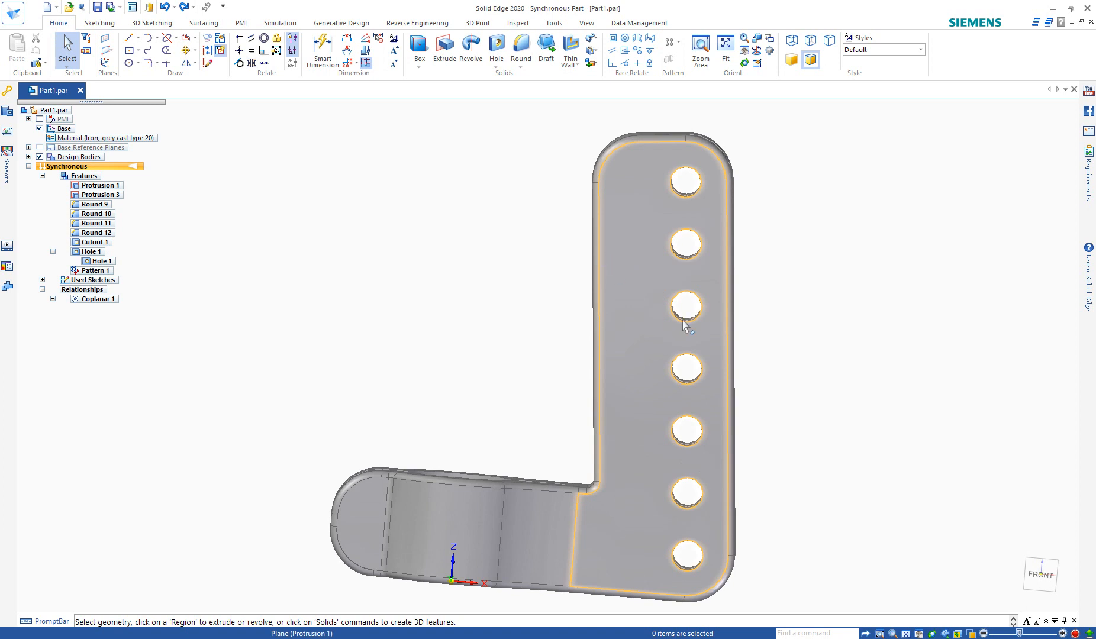
pyautogui.moveTo(660, 350); pyautogui.dragTo(588, 311, button='middle')
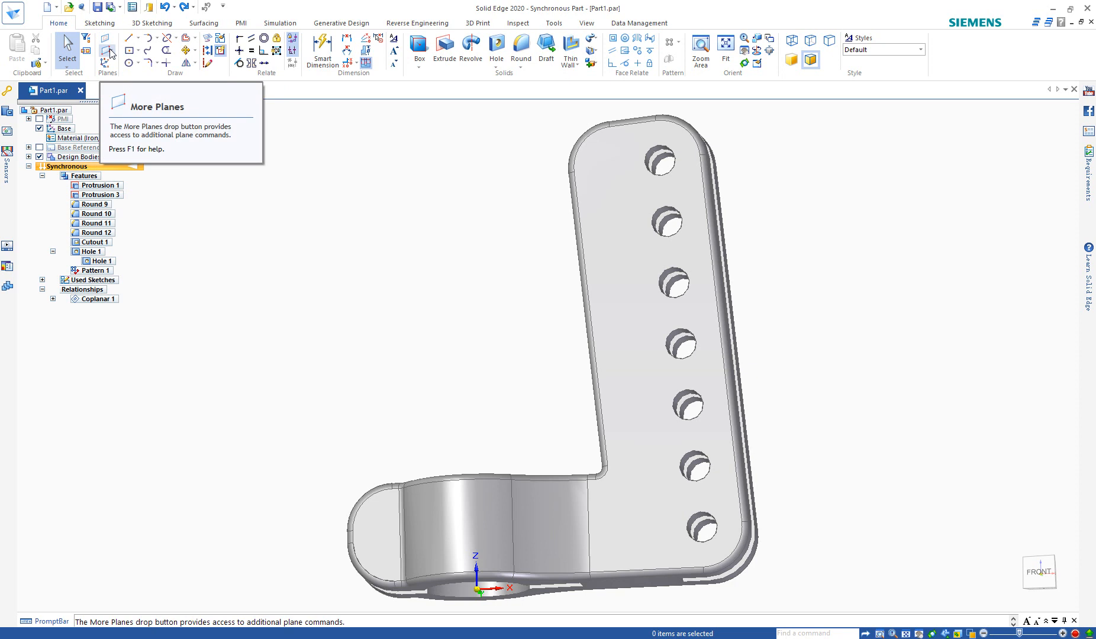
pyautogui.click(112, 55)
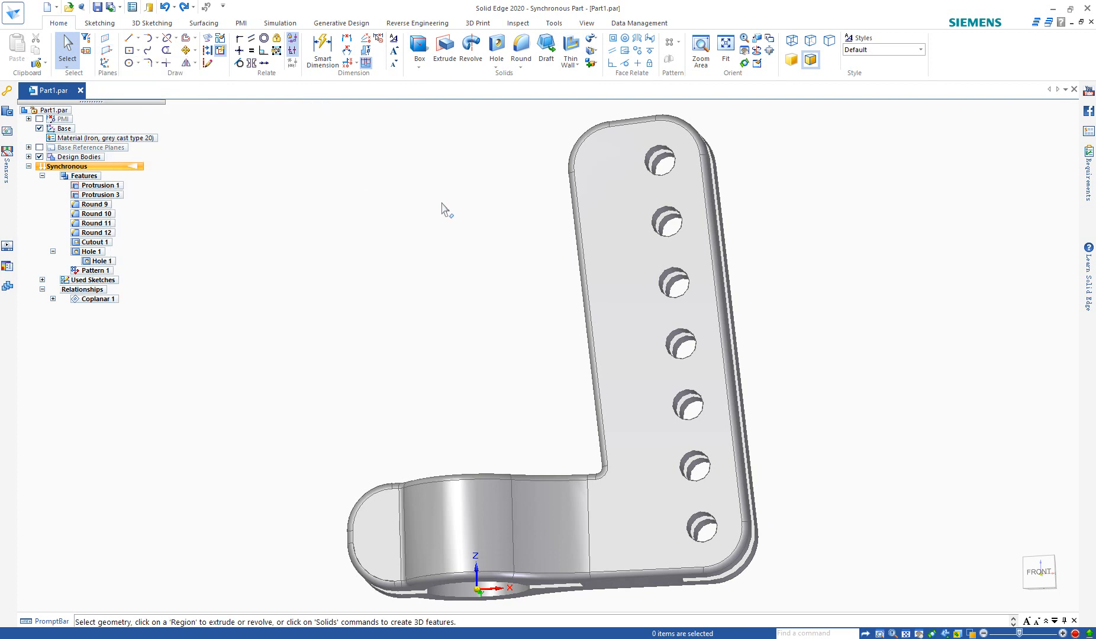
pyautogui.moveTo(460, 252); pyautogui.dragTo(501, 285, button='middle')
pyautogui.scroll(-1, 421, 220)
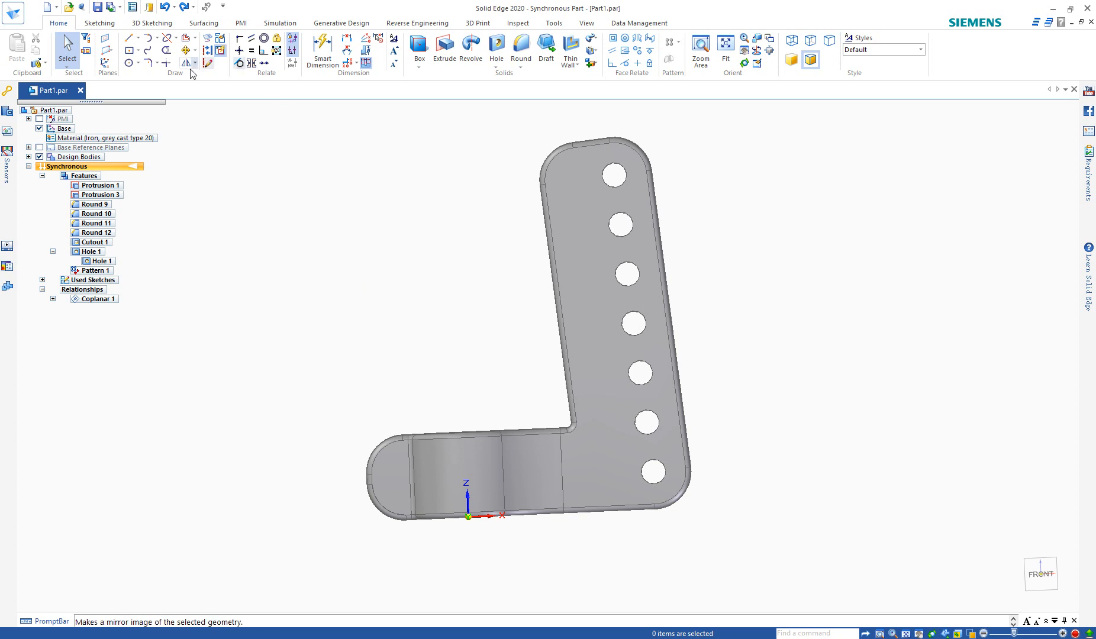
# Sketch a six-sided polygon by center, about 7 mm in distance, beside the uppermost holes on the upright arm's front face.
pyautogui.click(140, 52)
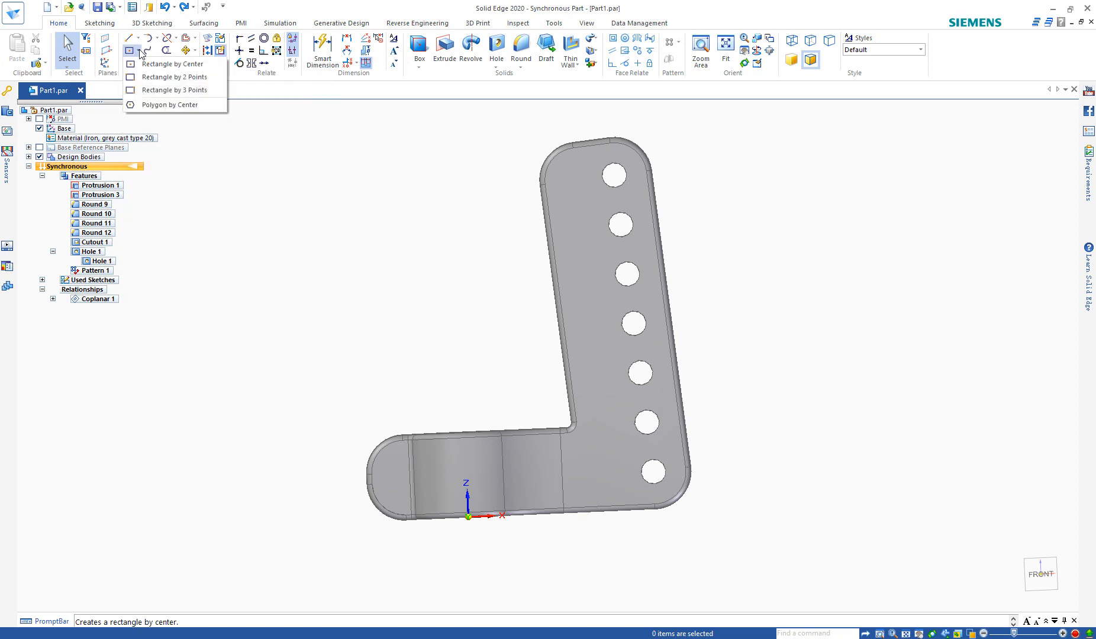
pyautogui.click(185, 105)
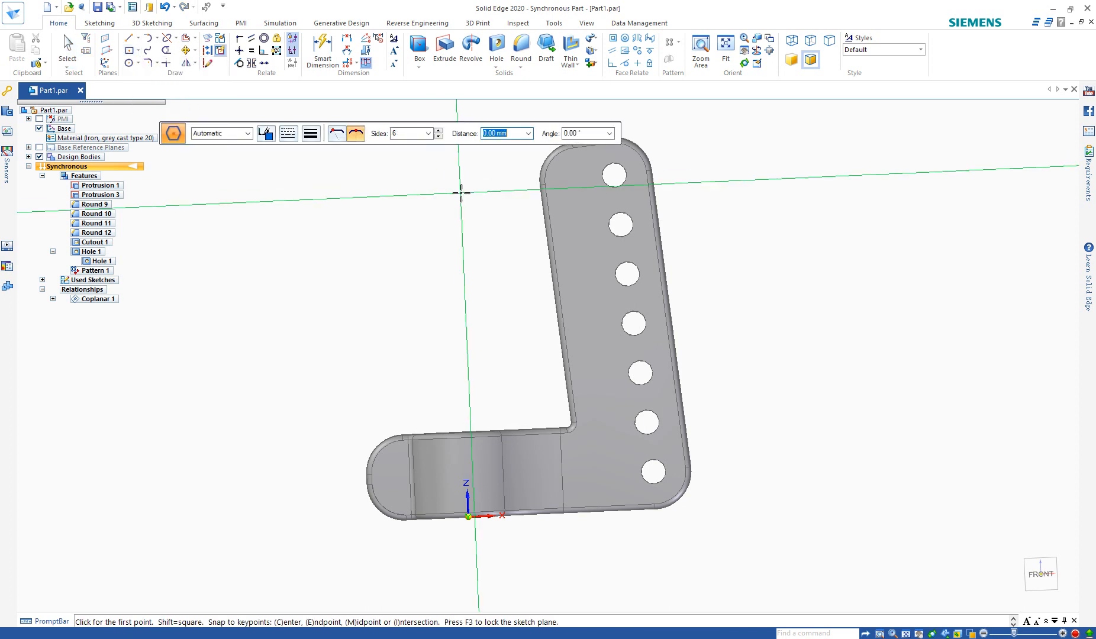
pyautogui.click(575, 204)
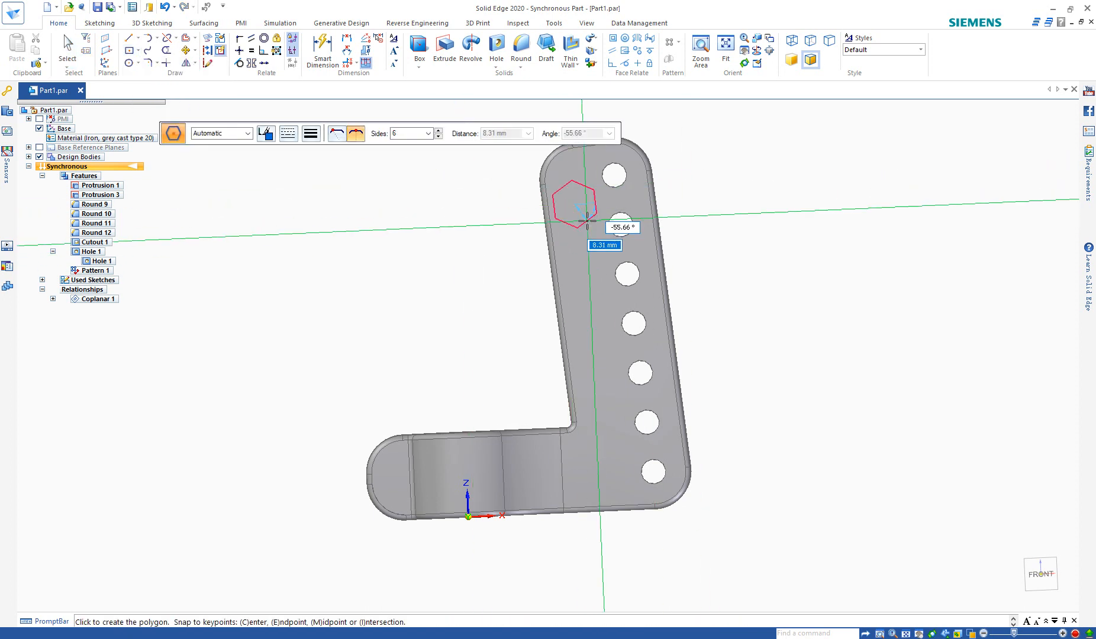
pyautogui.click(587, 215)
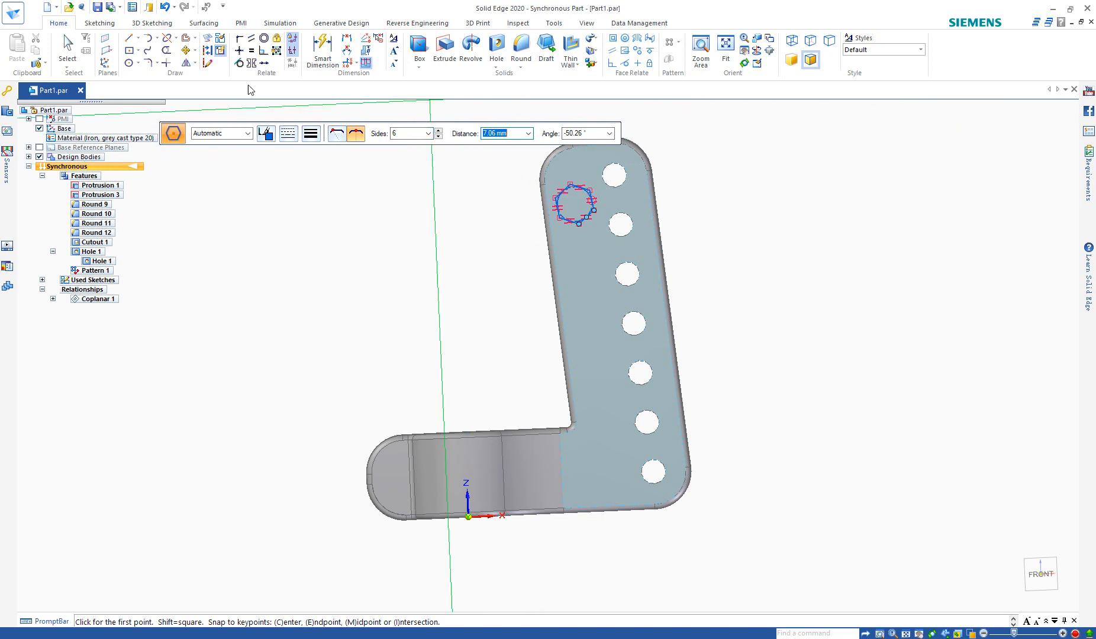
# Sketch a three-point circle about 10.4 mm in diameter below the hexagon on the upright arm's front face.
pyautogui.click(138, 63)
pyautogui.click(161, 89)
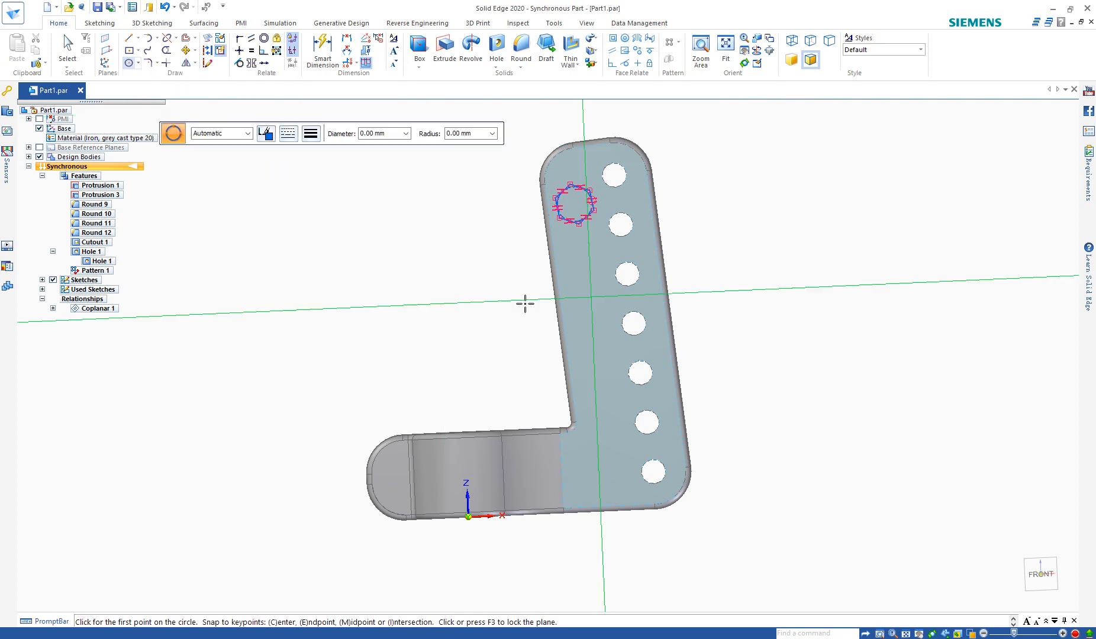
pyautogui.scroll(5, 541, 313)
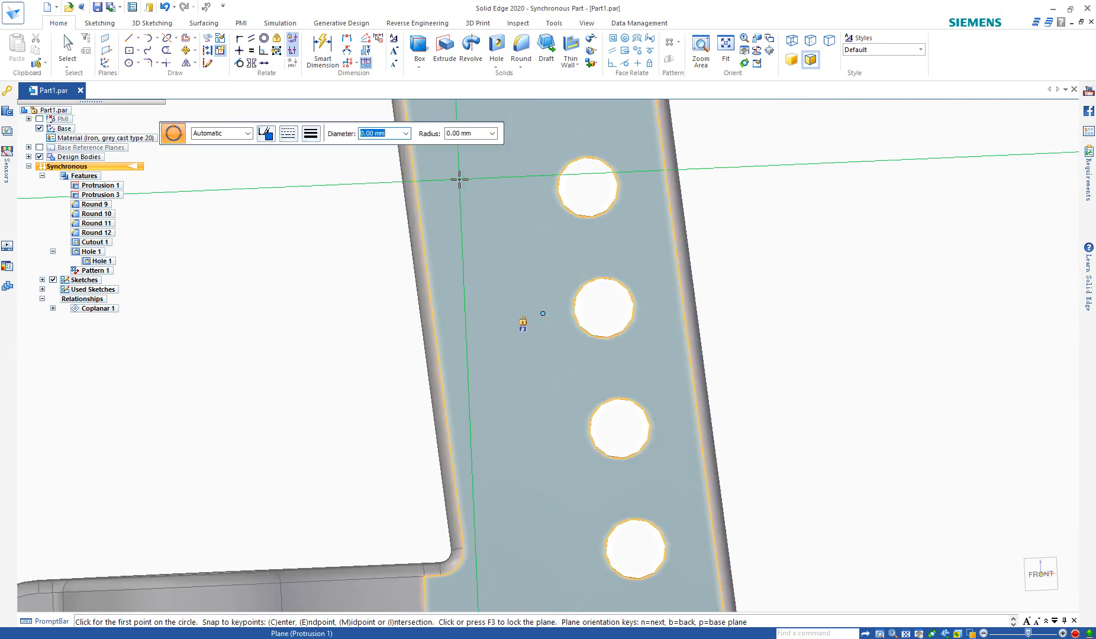
pyautogui.click(460, 178)
pyautogui.click(445, 208)
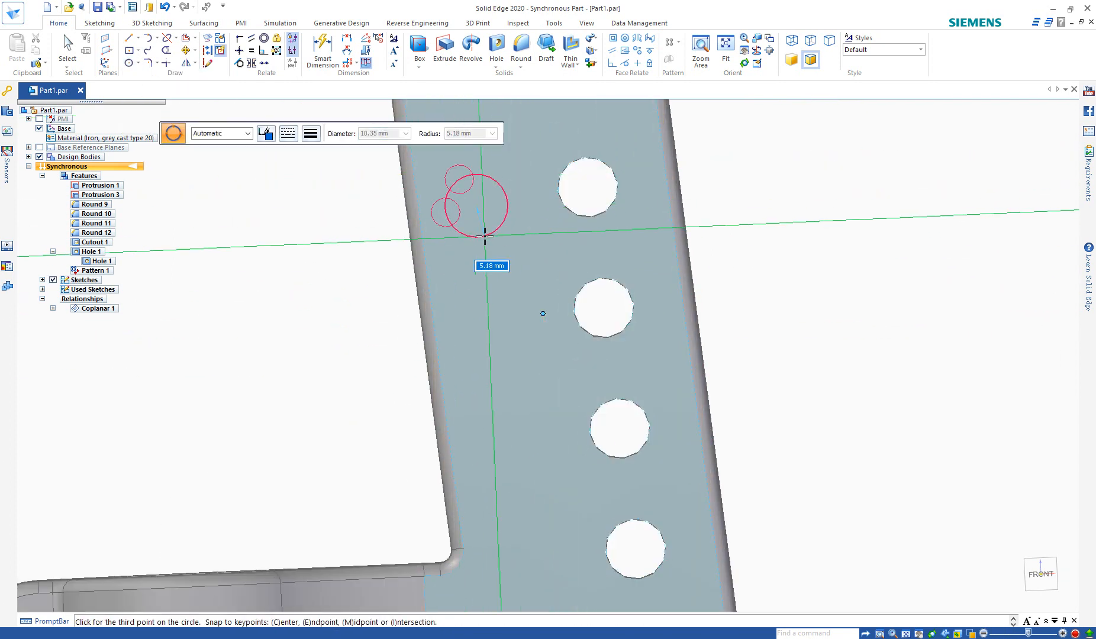
pyautogui.click(486, 237)
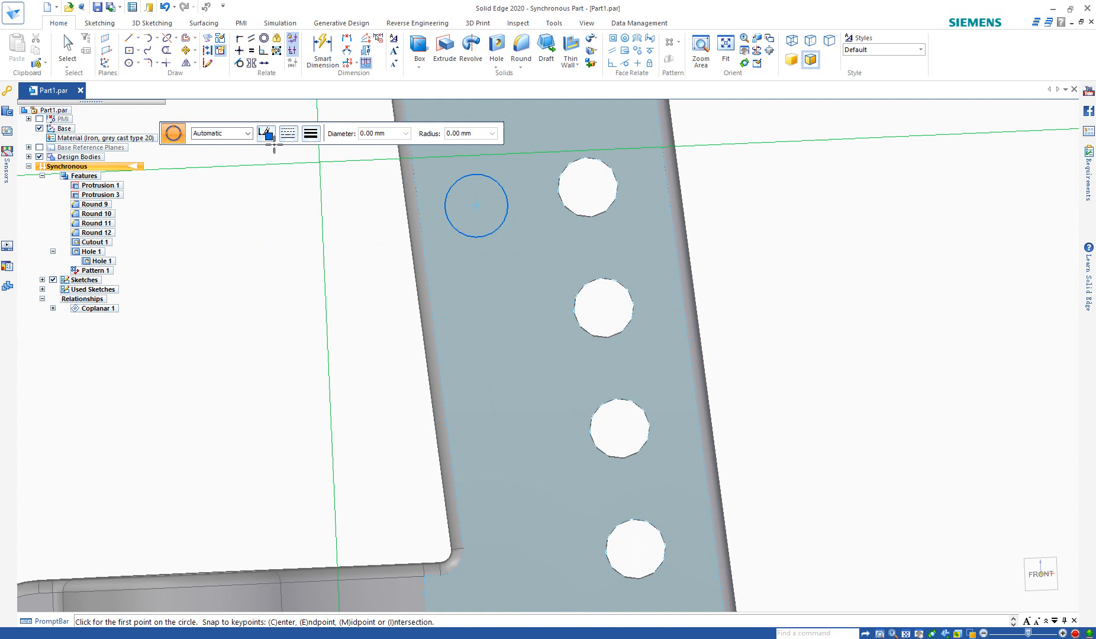
# Lock the arm's front face as sketch plane and sketch a tangent circle about 15 mm in diameter against its inner edge.
pyautogui.click(138, 63)
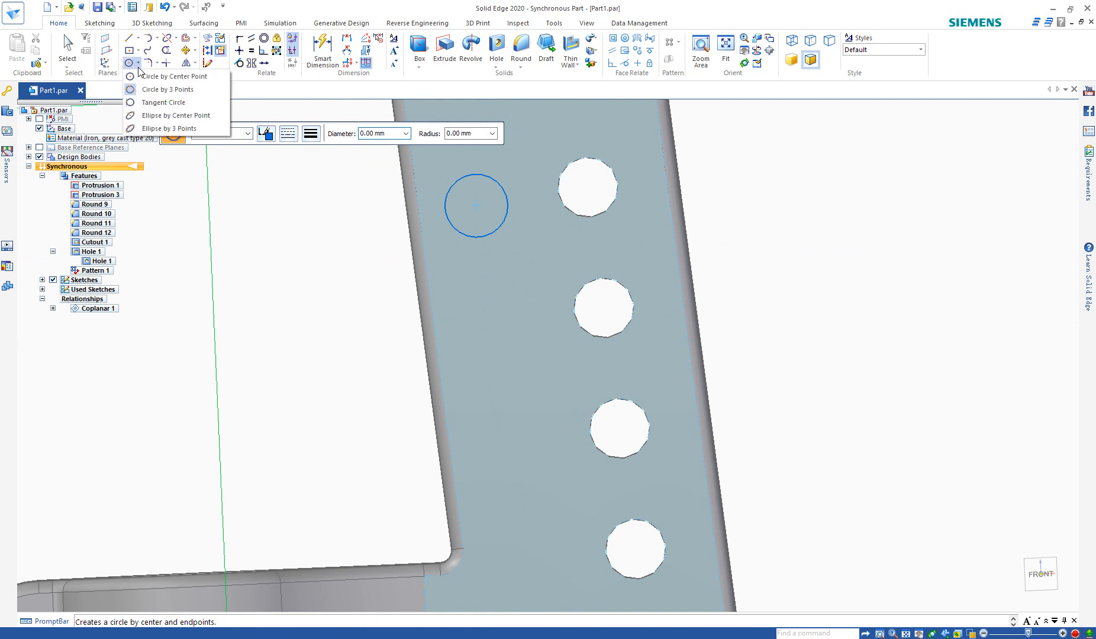
pyautogui.click(160, 102)
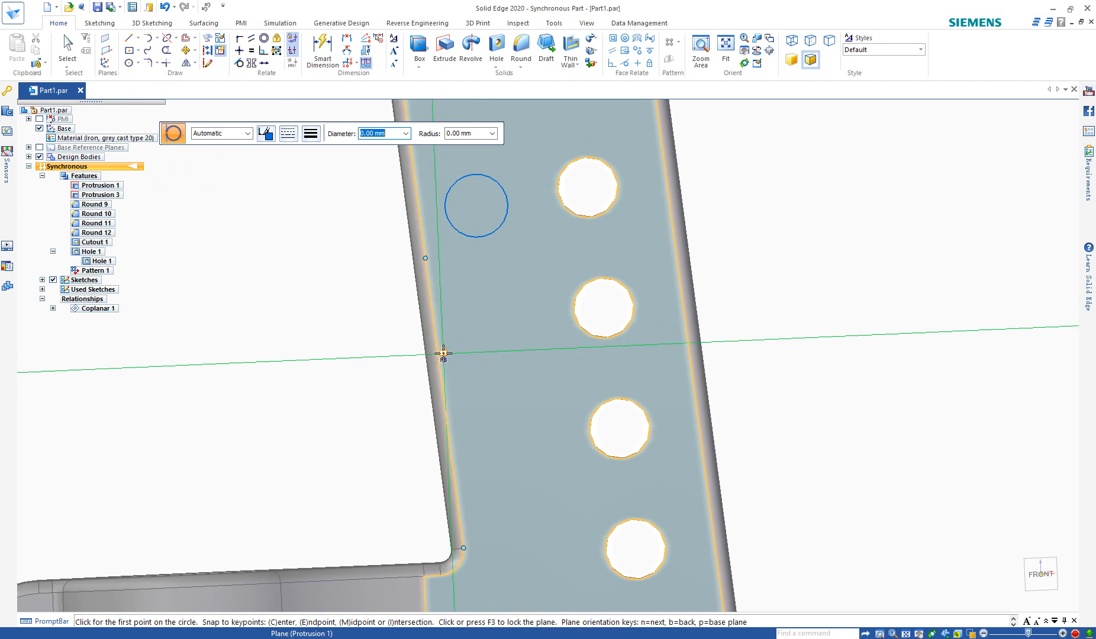
pyautogui.press('F3')
pyautogui.click(431, 305)
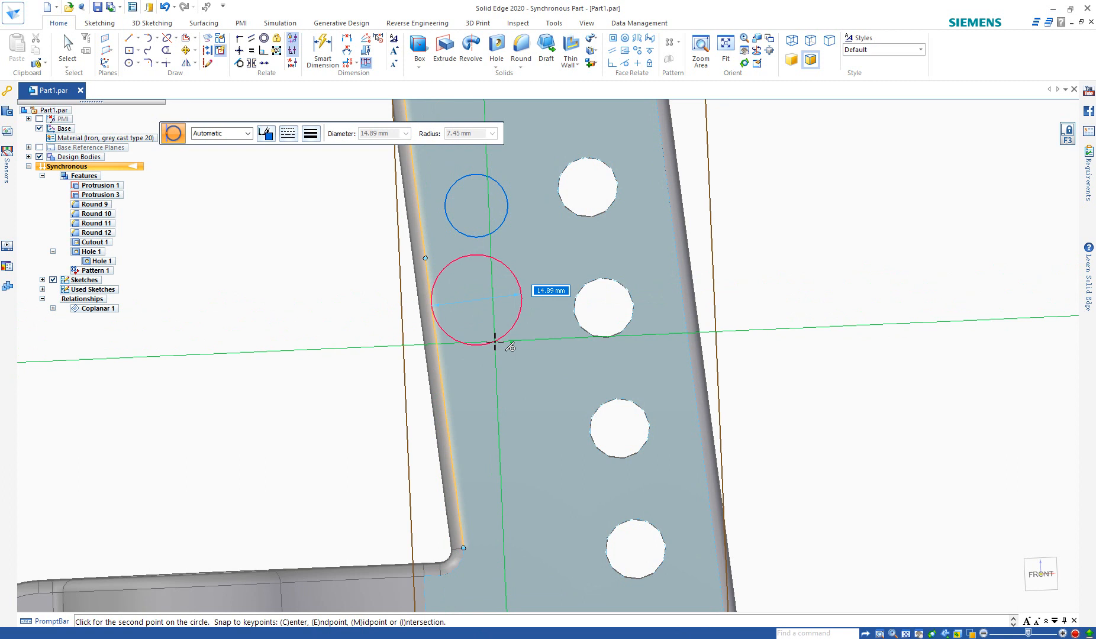
pyautogui.click(498, 341)
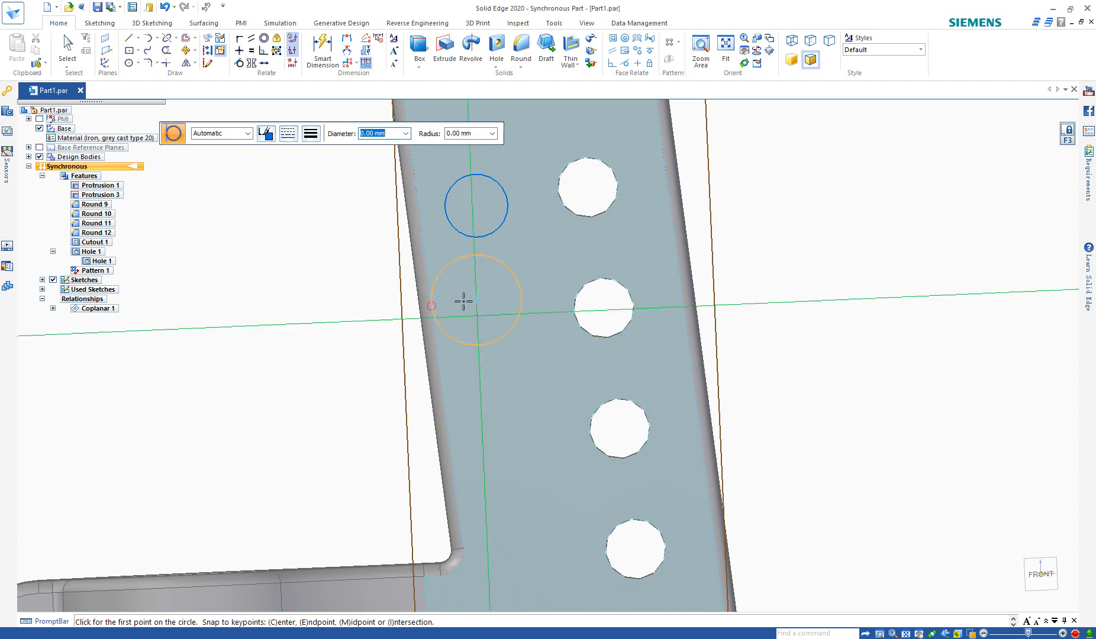
# Draw a line about 15.3 mm long from the inner side of the smaller circle, tangent to the larger circle below it.
pyautogui.click(139, 63)
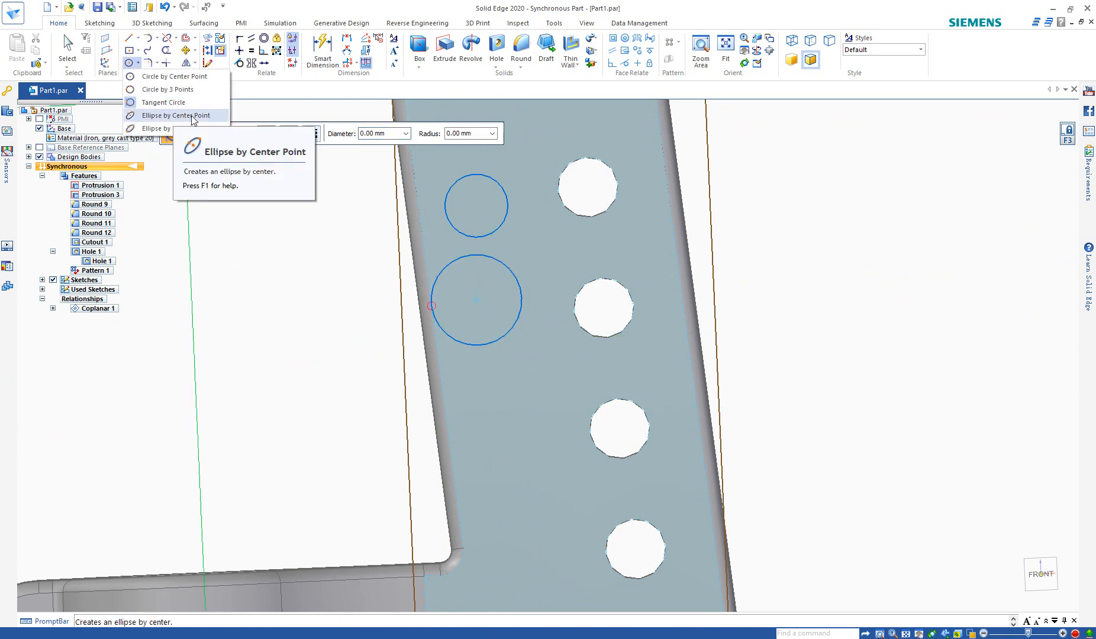
pyautogui.click(132, 39)
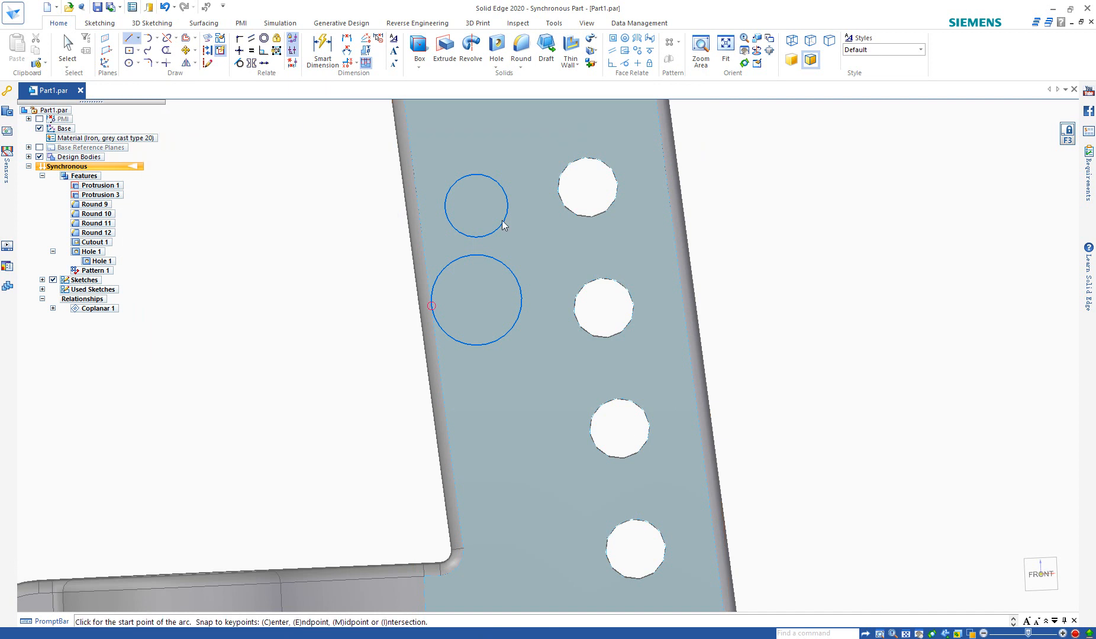
pyautogui.scroll(4, 524, 286)
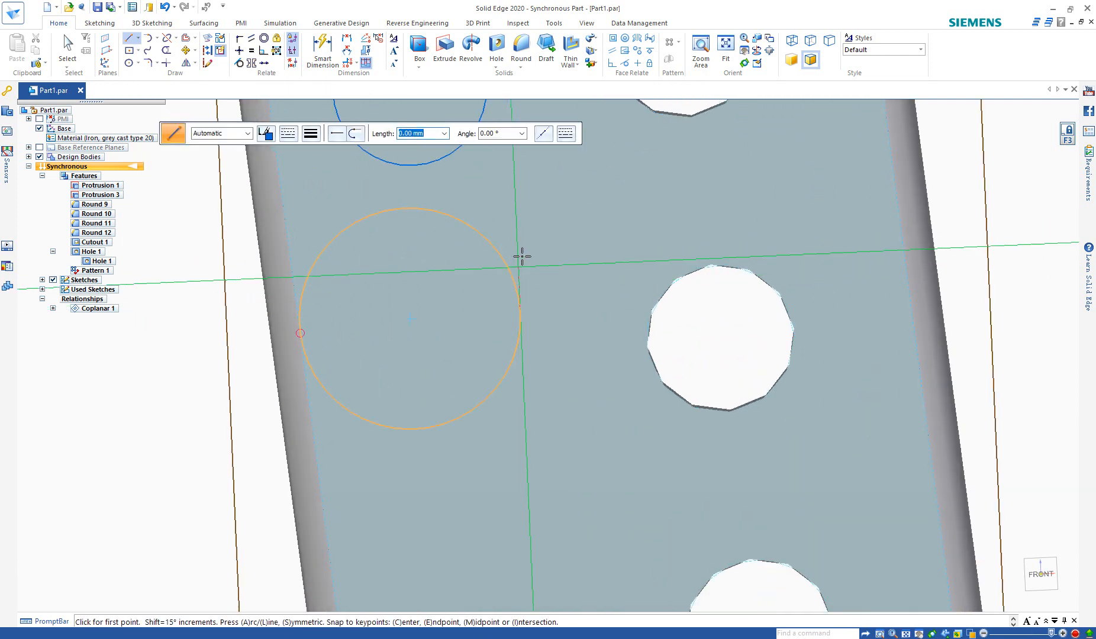
pyautogui.scroll(-2, 521, 287)
pyautogui.scroll(2, 511, 189)
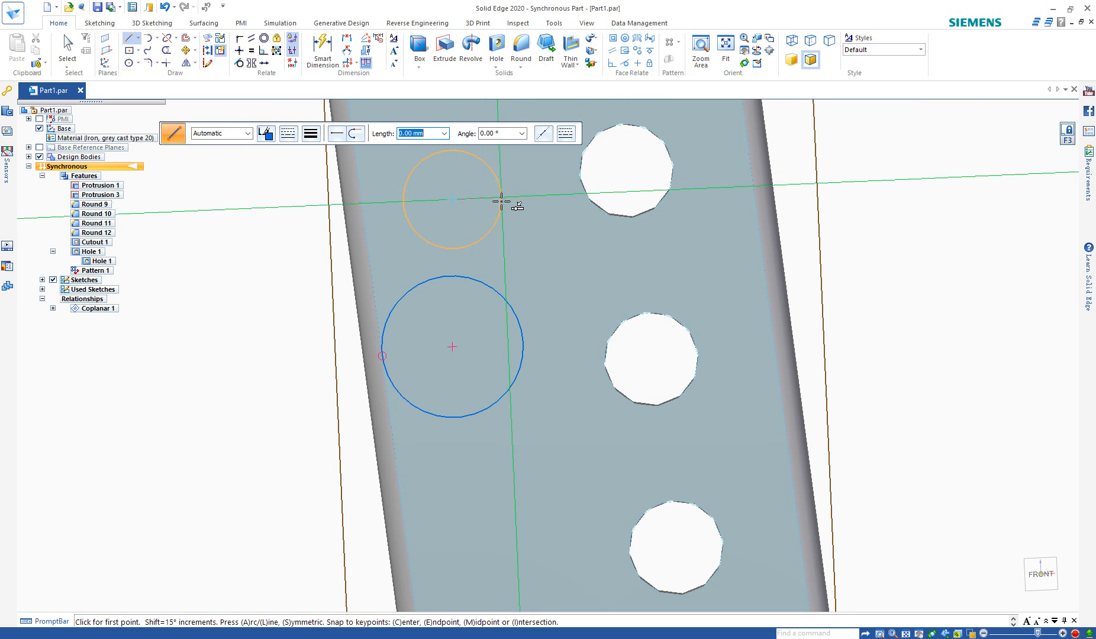
pyautogui.click(501, 196)
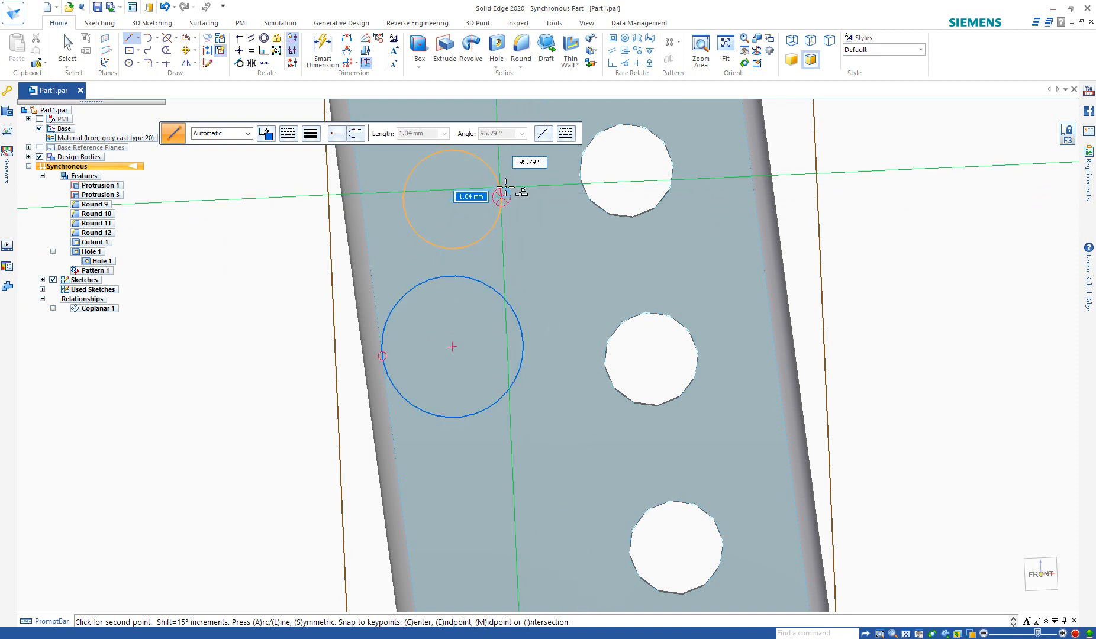
pyautogui.rightClick(512, 187)
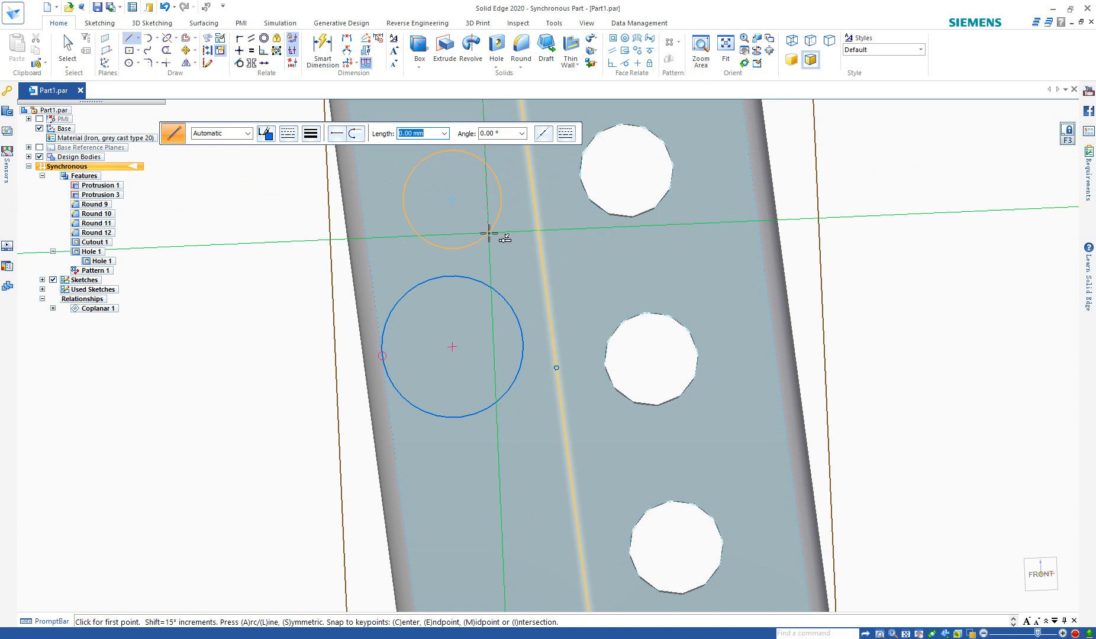
pyautogui.click(405, 188)
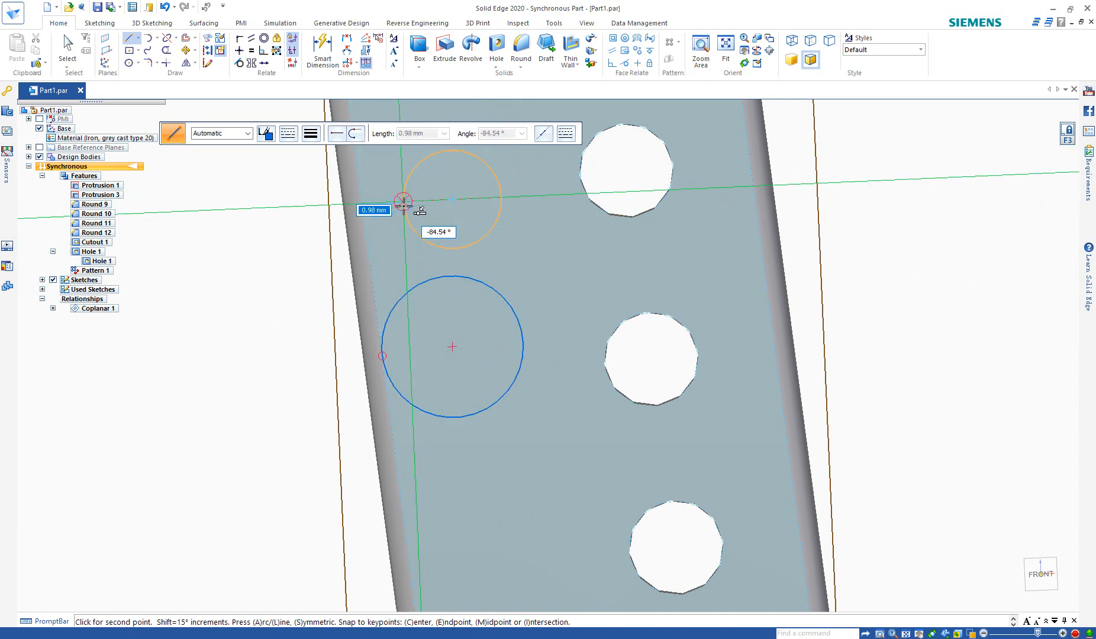
pyautogui.scroll(4, 405, 209)
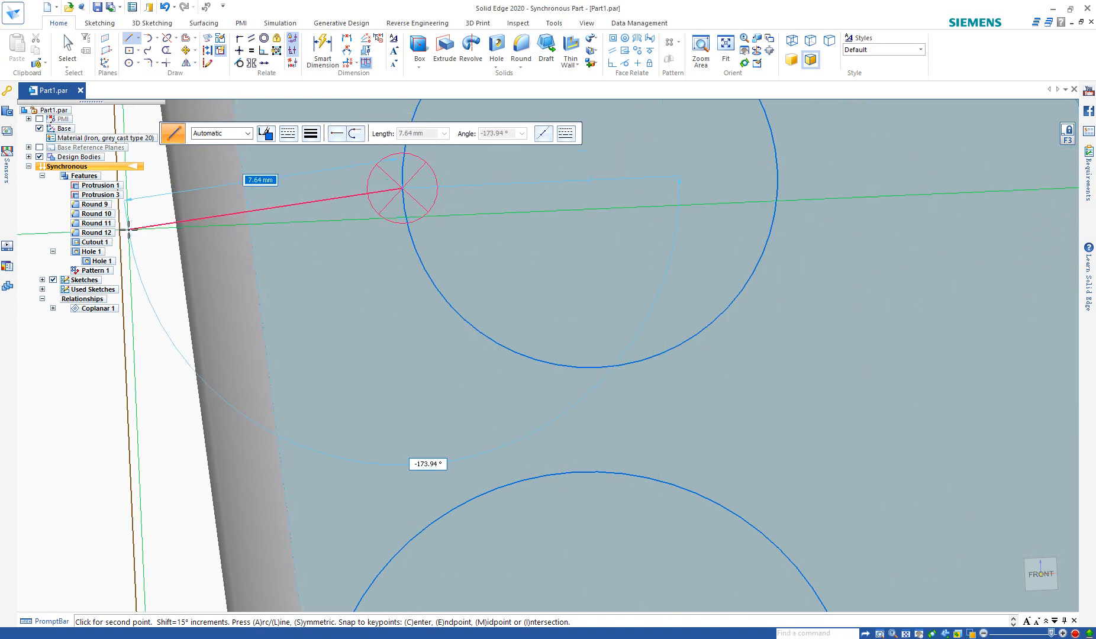
pyautogui.scroll(2, 188, 230)
pyautogui.scroll(-4, 180, 233)
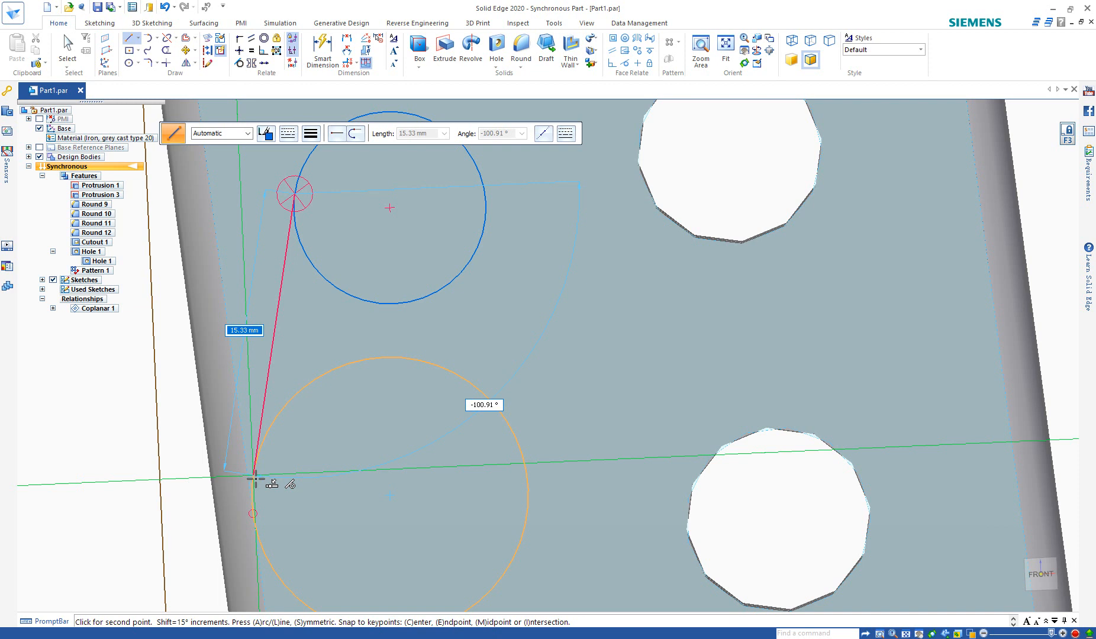
pyautogui.click(254, 477)
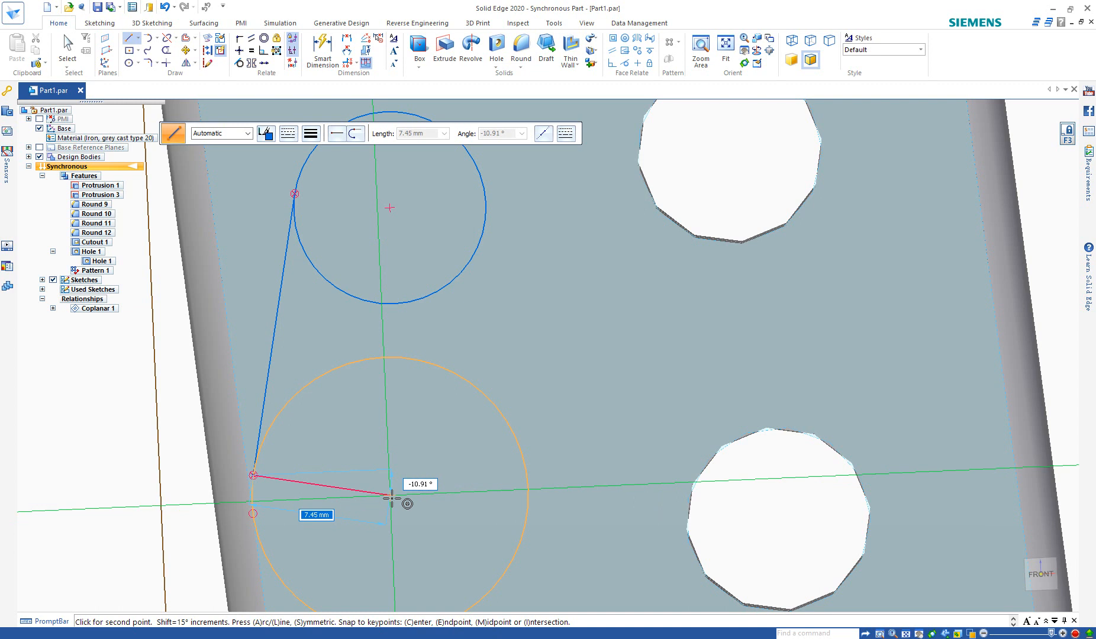
# Continue the line chain to the larger circle's center, horizontally past the circle, vertically up, and diagonally back to the horizontal line's midpoint.
pyautogui.click(392, 495)
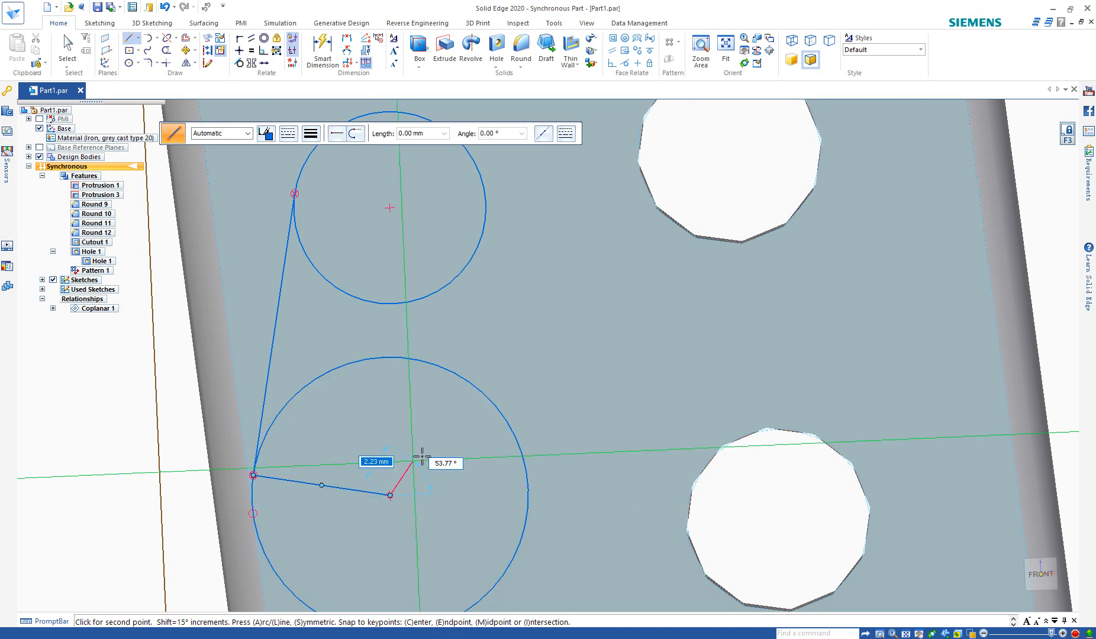
pyautogui.click(642, 487)
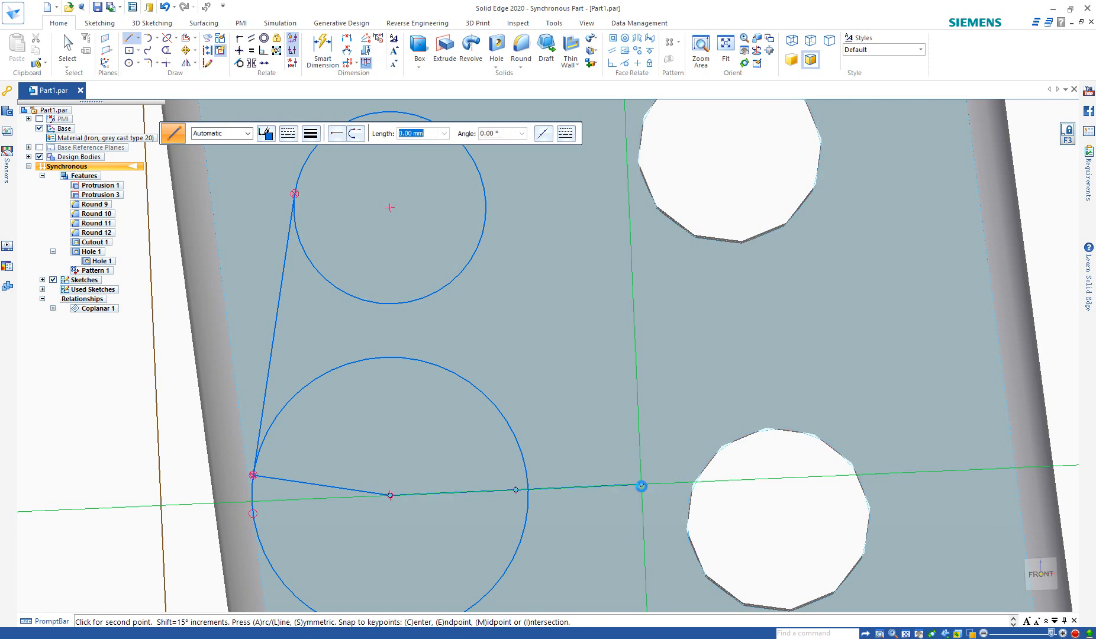
pyautogui.click(632, 296)
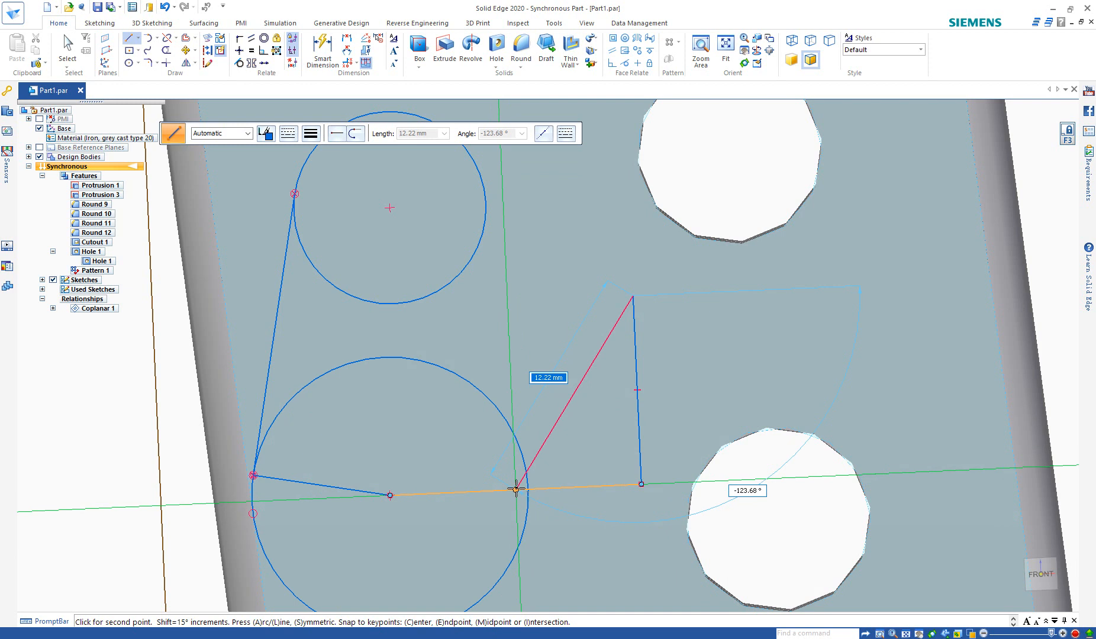
pyautogui.click(516, 489)
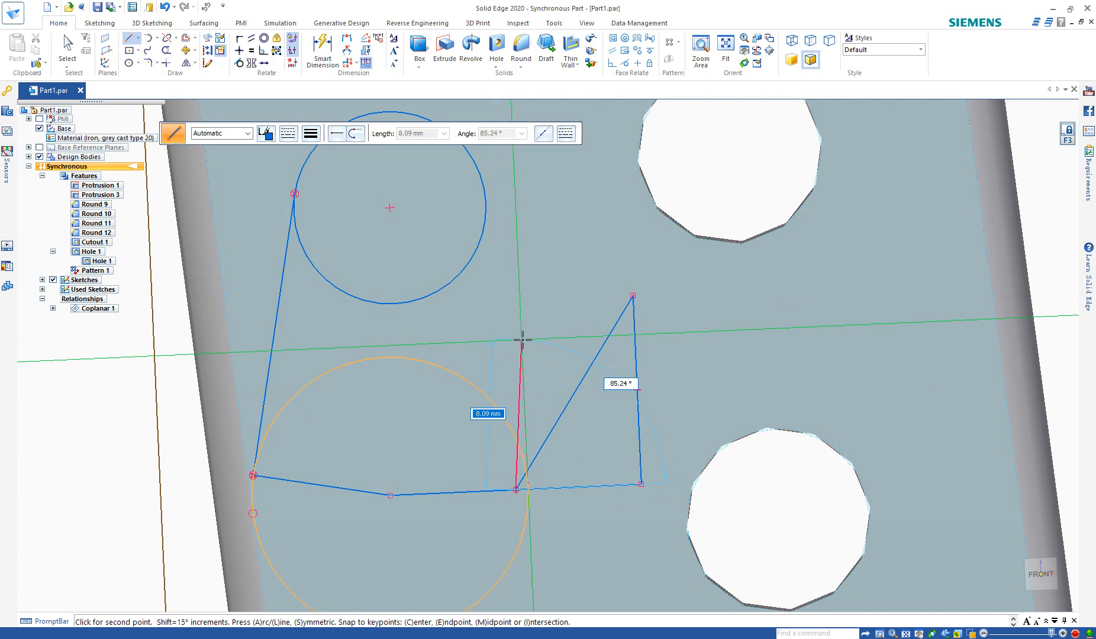
pyautogui.rightClick(451, 435)
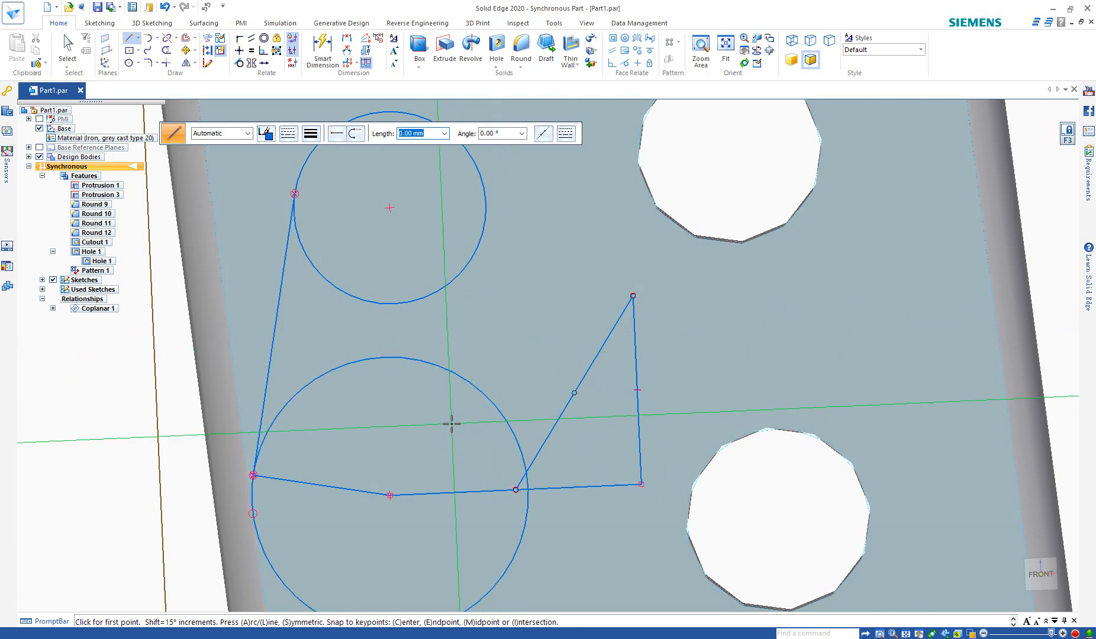
# Draw freehand with the Draw tool a small circle, small rectangle, horizontal line and vertical line below and beside the hexagon.
pyautogui.scroll(-1, 444, 293)
pyautogui.scroll(-2, 496, 376)
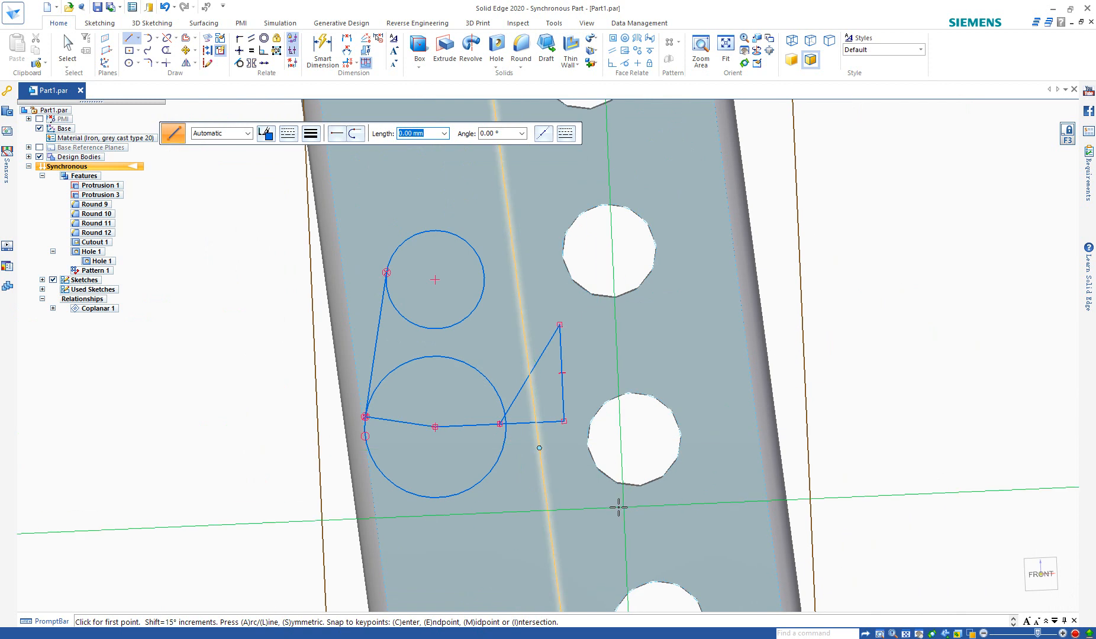
pyautogui.scroll(-3, 610, 525)
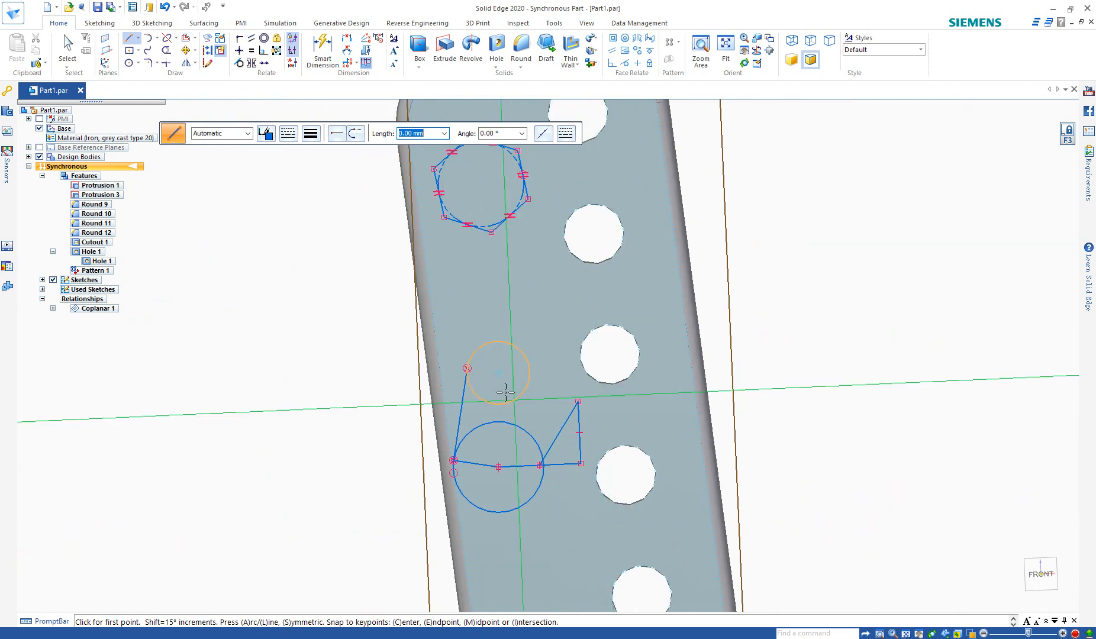
pyautogui.scroll(3, 509, 459)
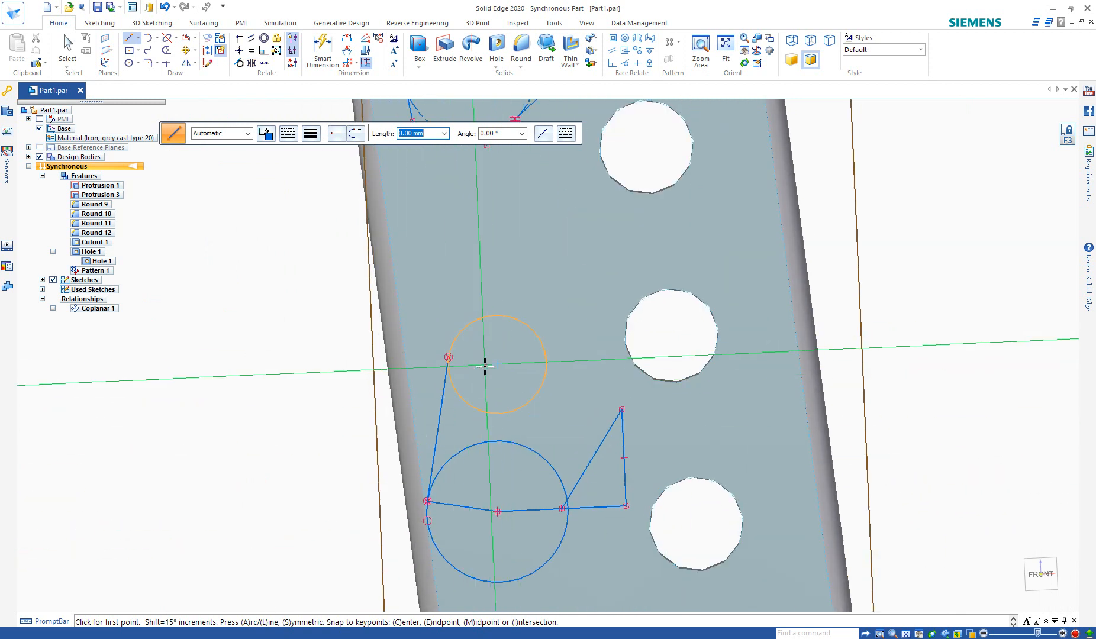
pyautogui.scroll(-2, 504, 454)
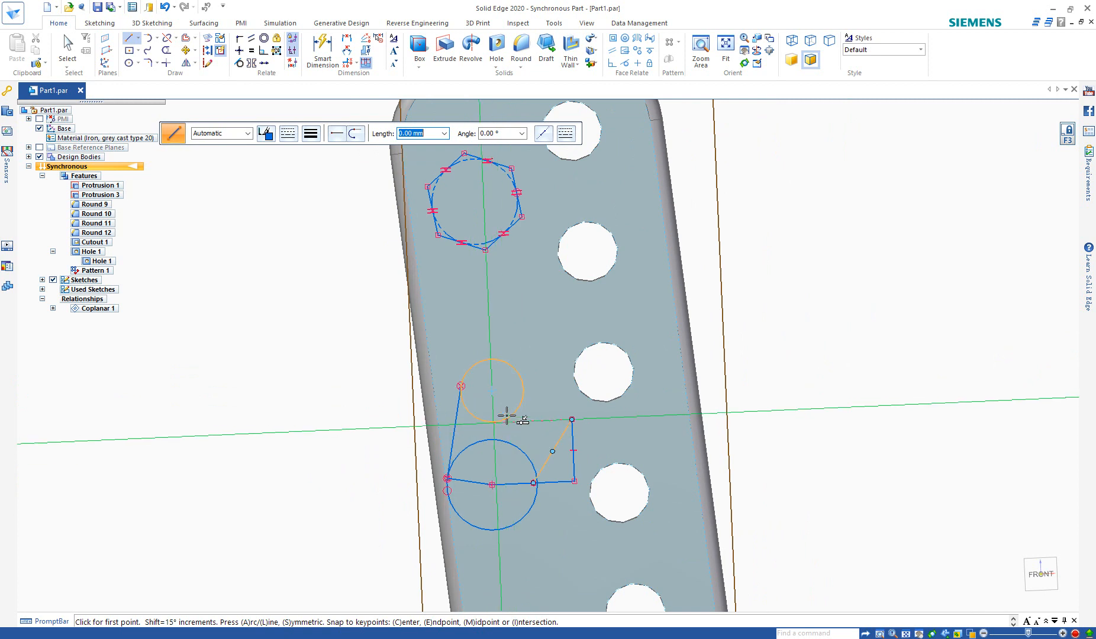
pyautogui.click(138, 39)
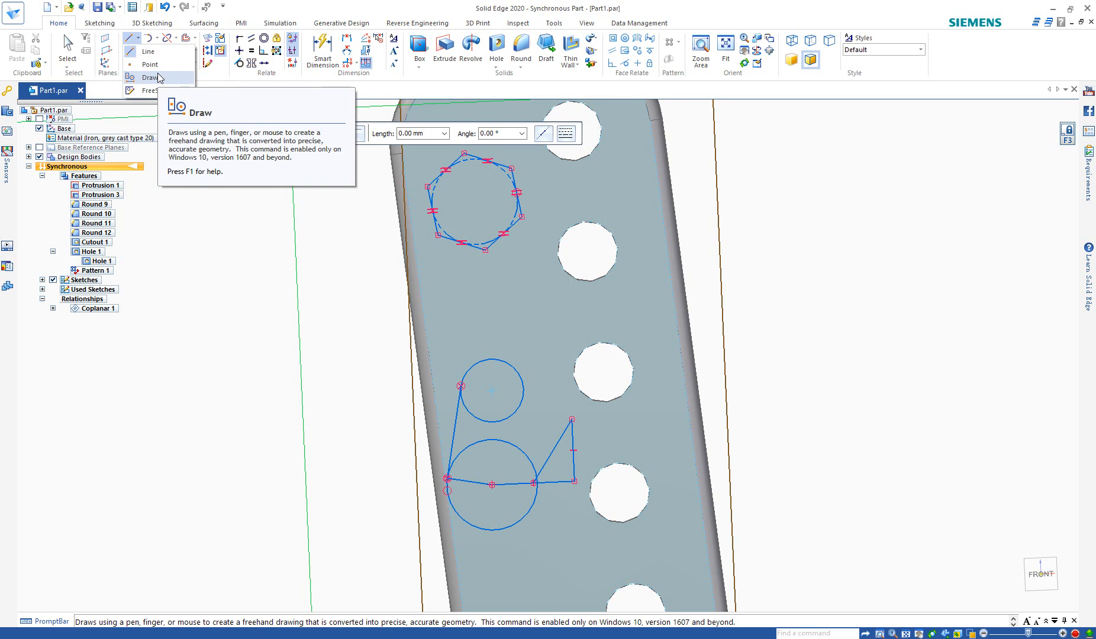
pyautogui.click(157, 75)
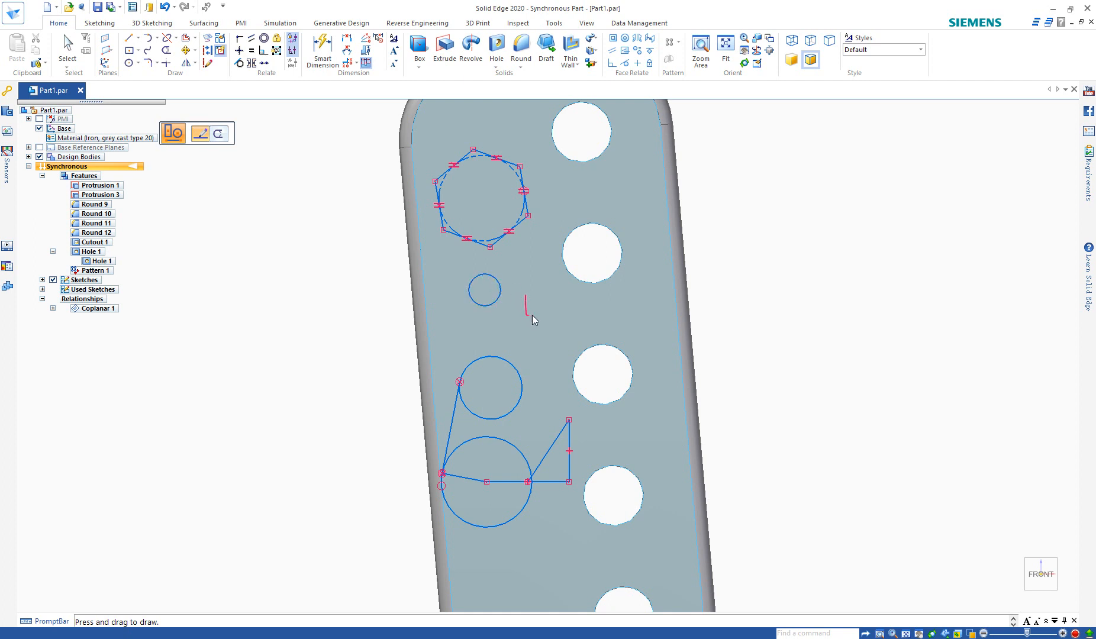
pyautogui.moveTo(547, 302); pyautogui.dragTo(526, 297)
pyautogui.moveTo(638, 328); pyautogui.dragTo(639, 327)
pyautogui.moveTo(649, 186); pyautogui.dragTo(648, 274)
# Draw freehand four separate lines, two vertical, one horizontal and one slanted, outlining an open quadrilateral near the bracket's inner corner.
pyautogui.scroll(-3, 510, 223)
pyautogui.scroll(3, 518, 399)
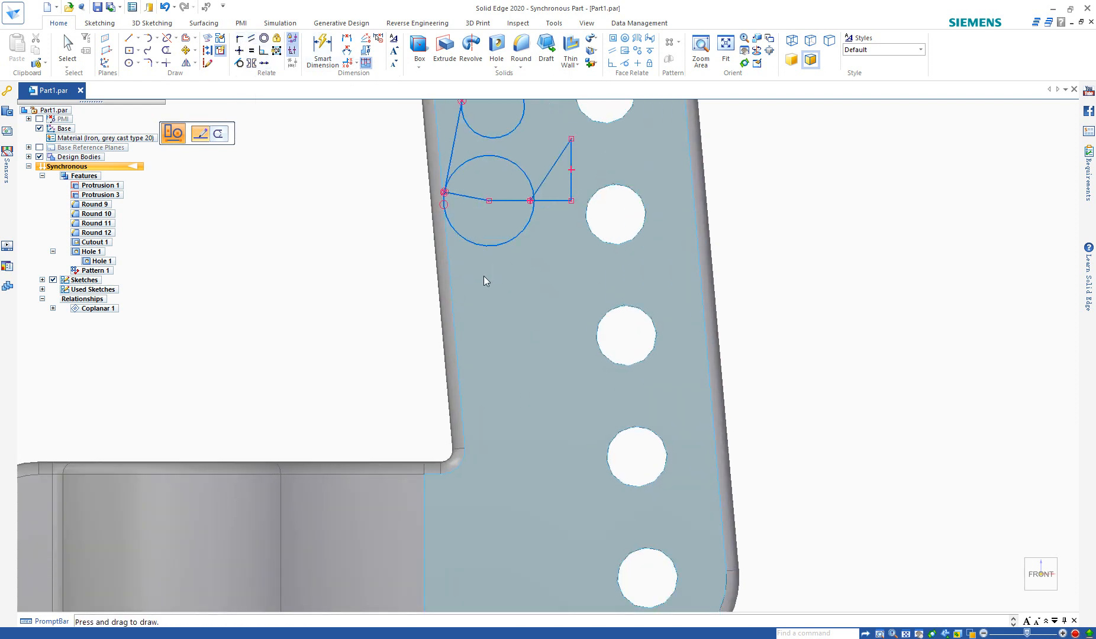
pyautogui.click(128, 39)
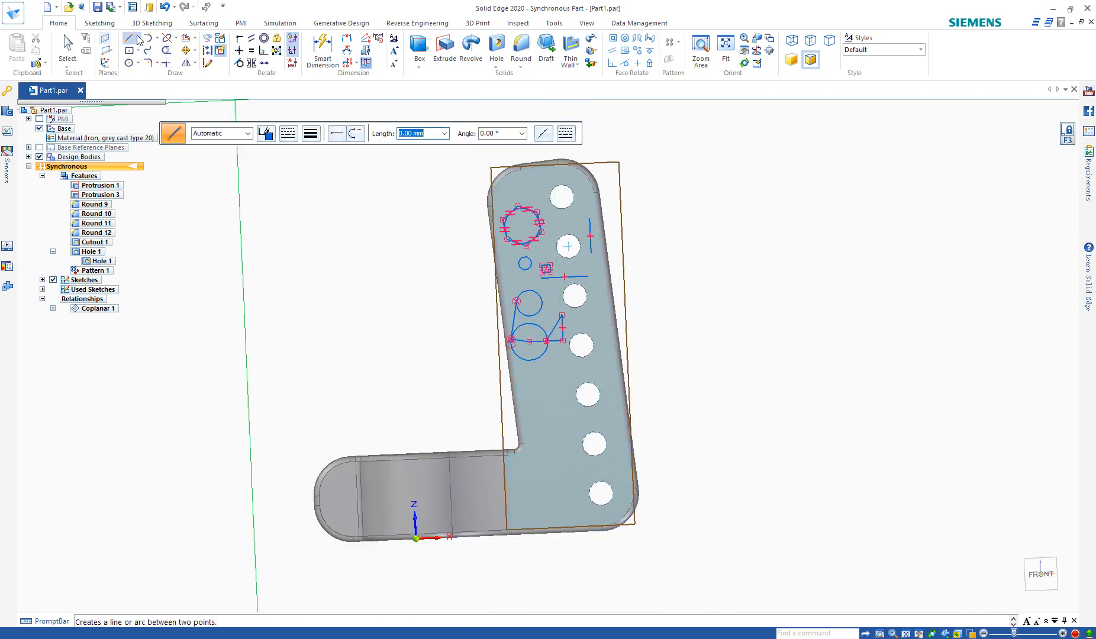
pyautogui.click(138, 39)
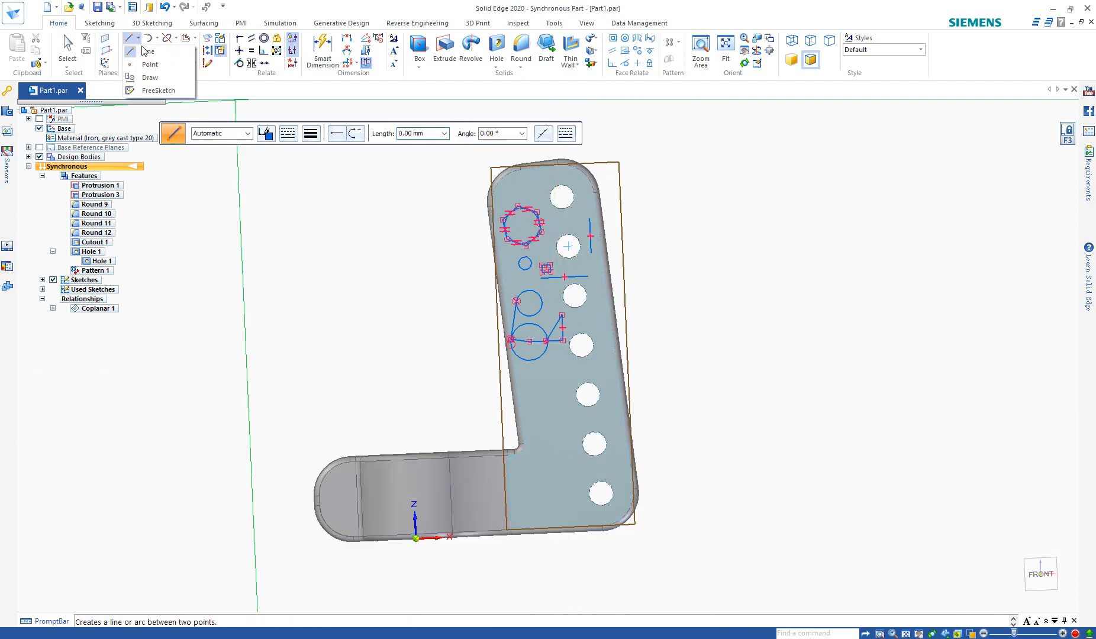
pyautogui.click(157, 75)
pyautogui.scroll(5, 550, 406)
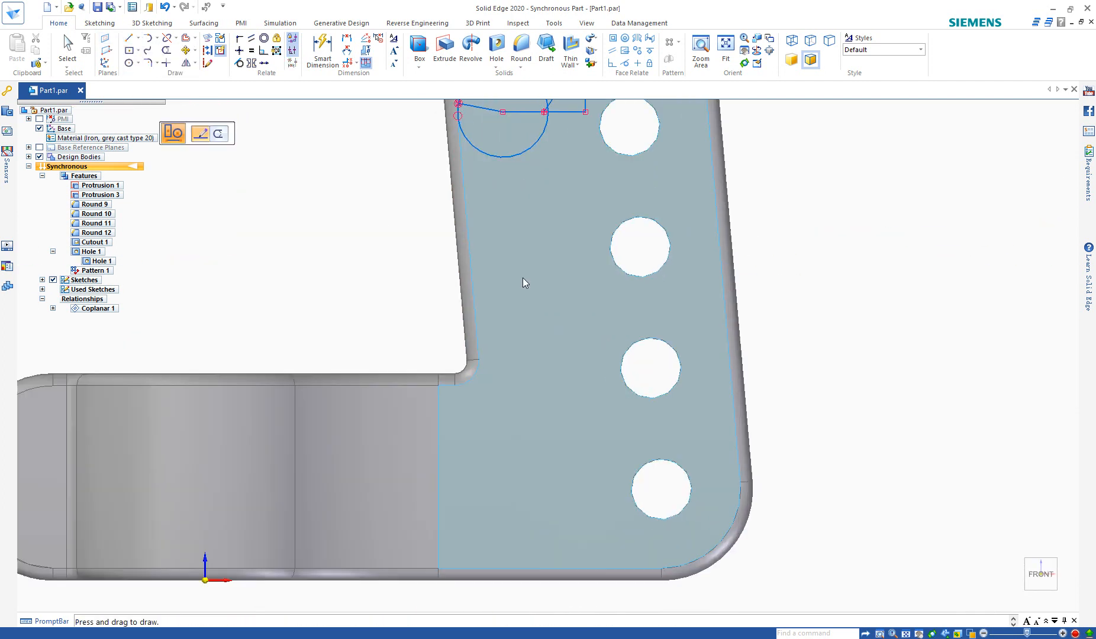
pyautogui.moveTo(512, 256); pyautogui.dragTo(512, 342)
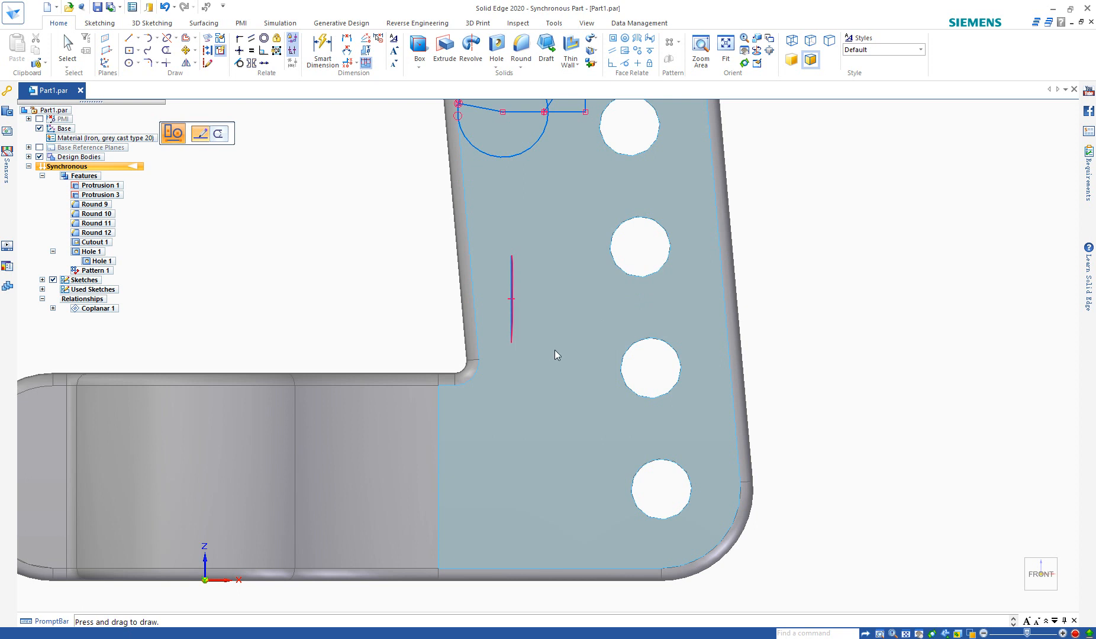
pyautogui.moveTo(620, 288); pyautogui.dragTo(620, 326)
pyautogui.moveTo(533, 225); pyautogui.dragTo(556, 249)
# Close the quadrilateral near the inner corner by applying Connect relationships between the neighbouring endpoints of its four lines.
pyautogui.click(240, 37)
pyautogui.scroll(-4, 608, 228)
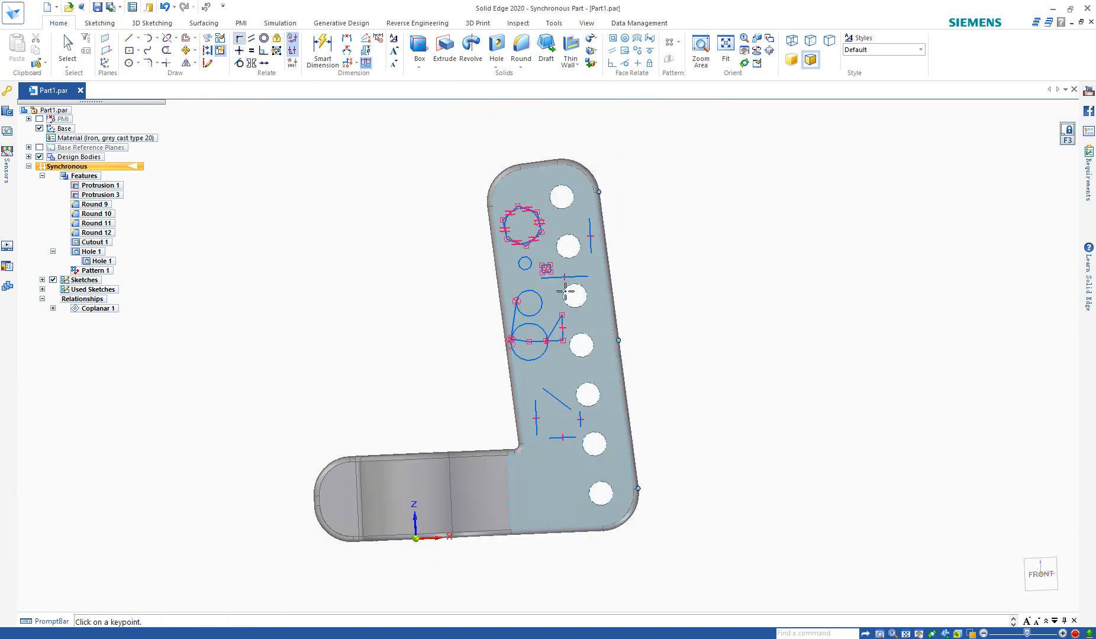
pyautogui.scroll(-2, 560, 423)
pyautogui.scroll(6, 555, 349)
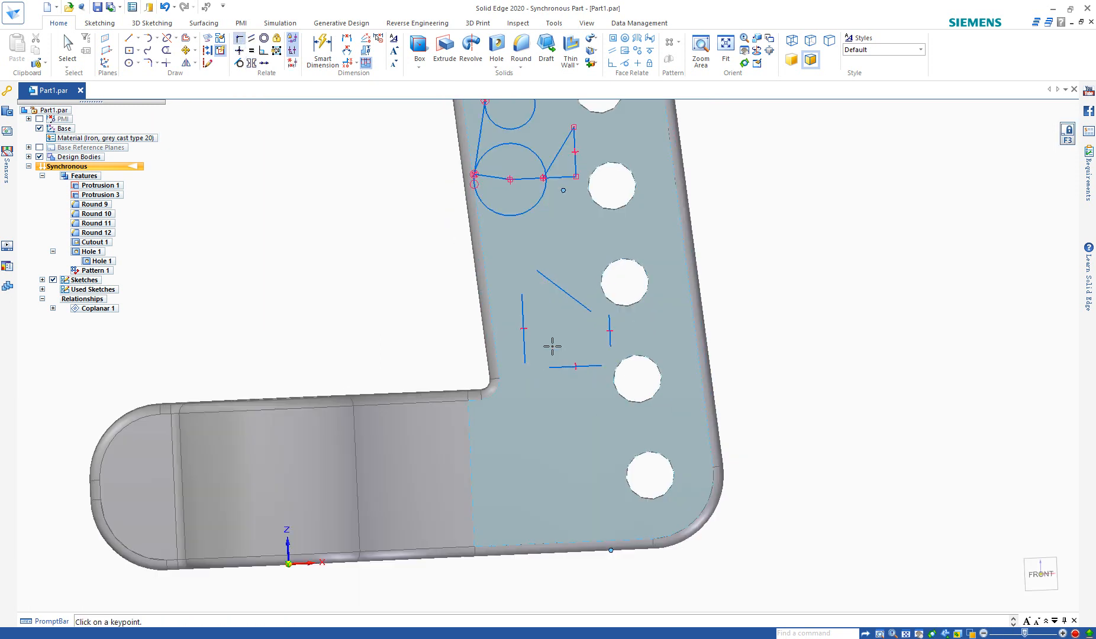
pyautogui.click(539, 273)
pyautogui.click(522, 294)
pyautogui.click(607, 314)
pyautogui.click(609, 347)
pyautogui.click(600, 366)
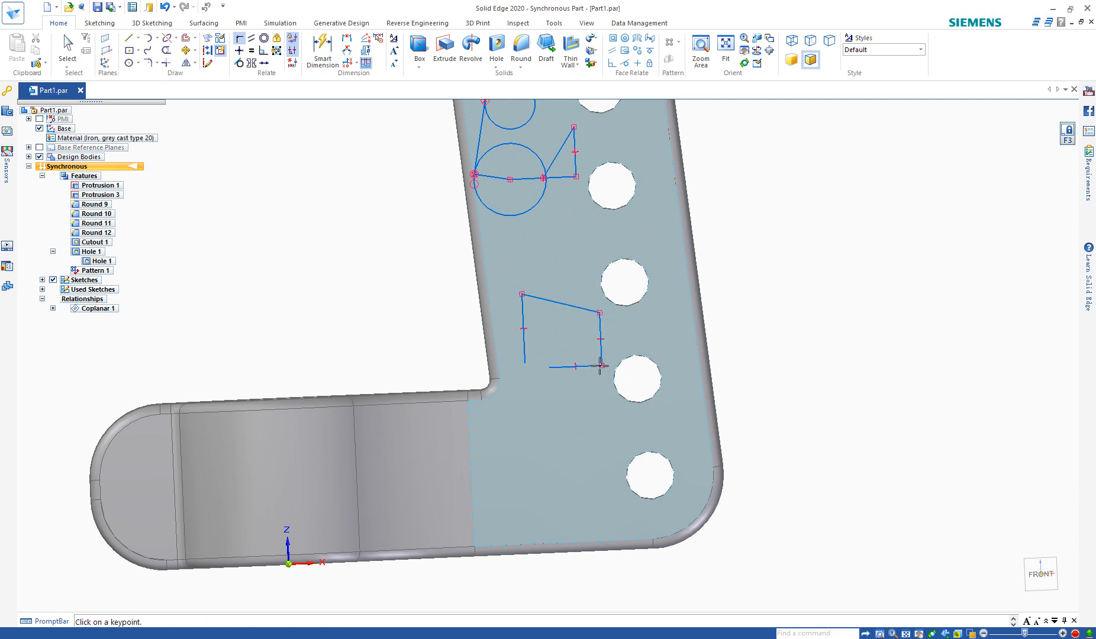
pyautogui.click(550, 367)
pyautogui.click(525, 362)
# Use the corner trim to cut the horizontal line back to the slanted line, removing its segment inside the larger circle.
pyautogui.scroll(-2, 537, 224)
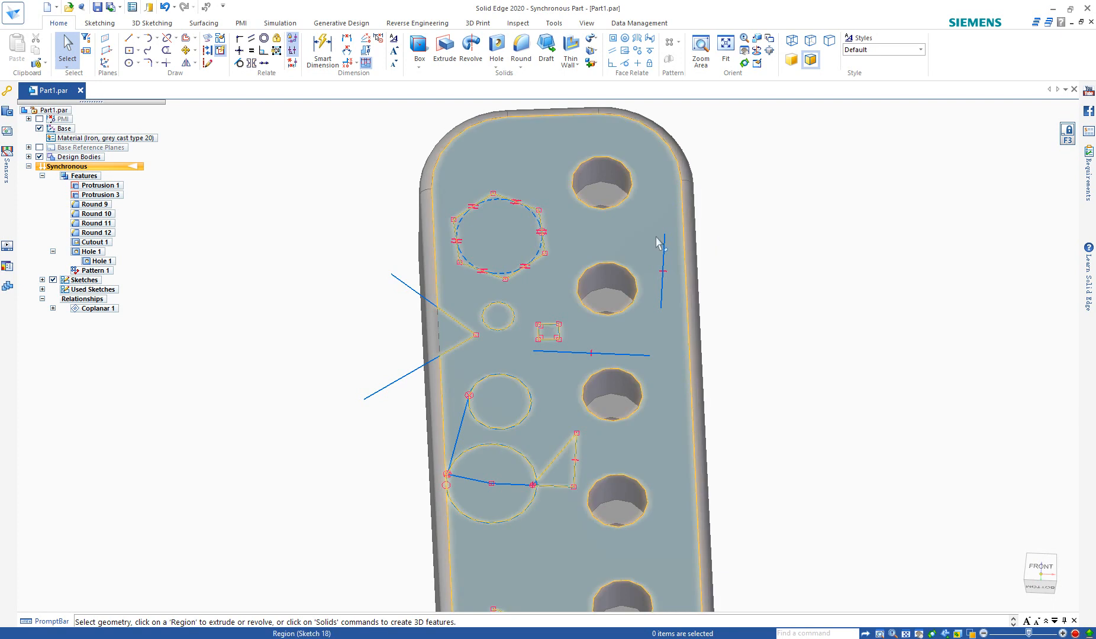
pyautogui.scroll(-1, 759, 300)
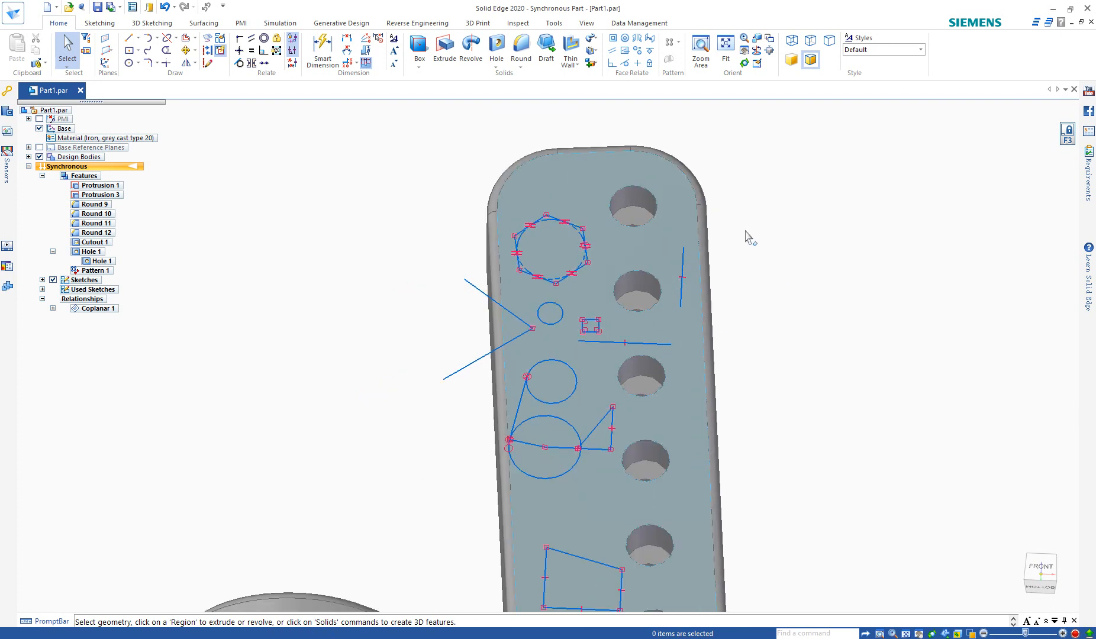
pyautogui.hotkey('ctrl', 'f')
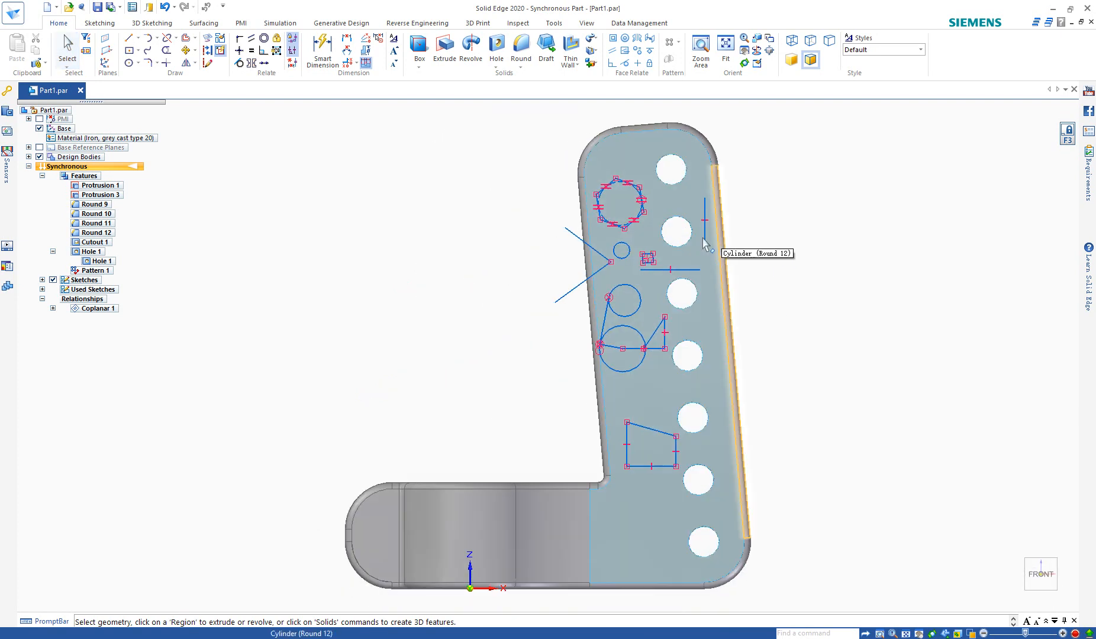
pyautogui.scroll(2, 719, 438)
pyautogui.scroll(2, 723, 445)
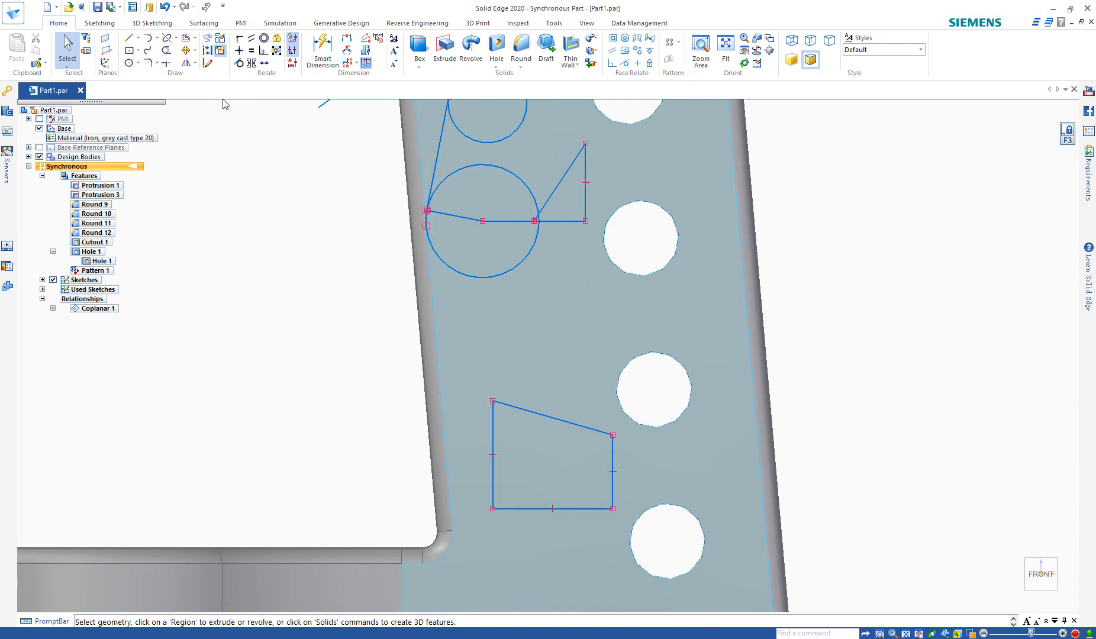
pyautogui.click(168, 63)
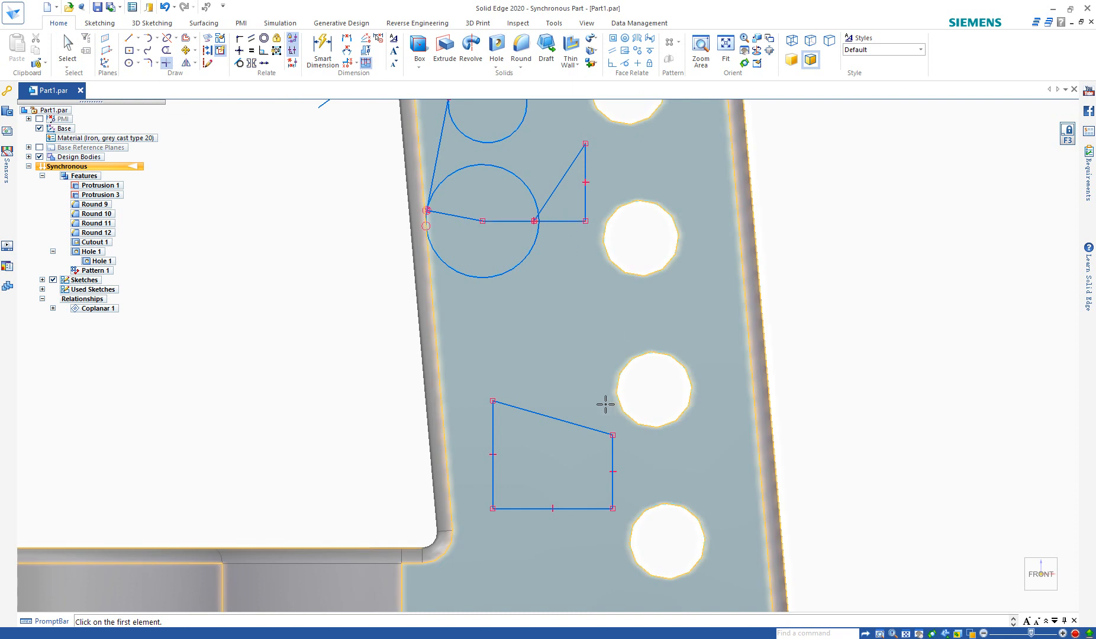
pyautogui.scroll(-5, 624, 477)
pyautogui.scroll(5, 546, 276)
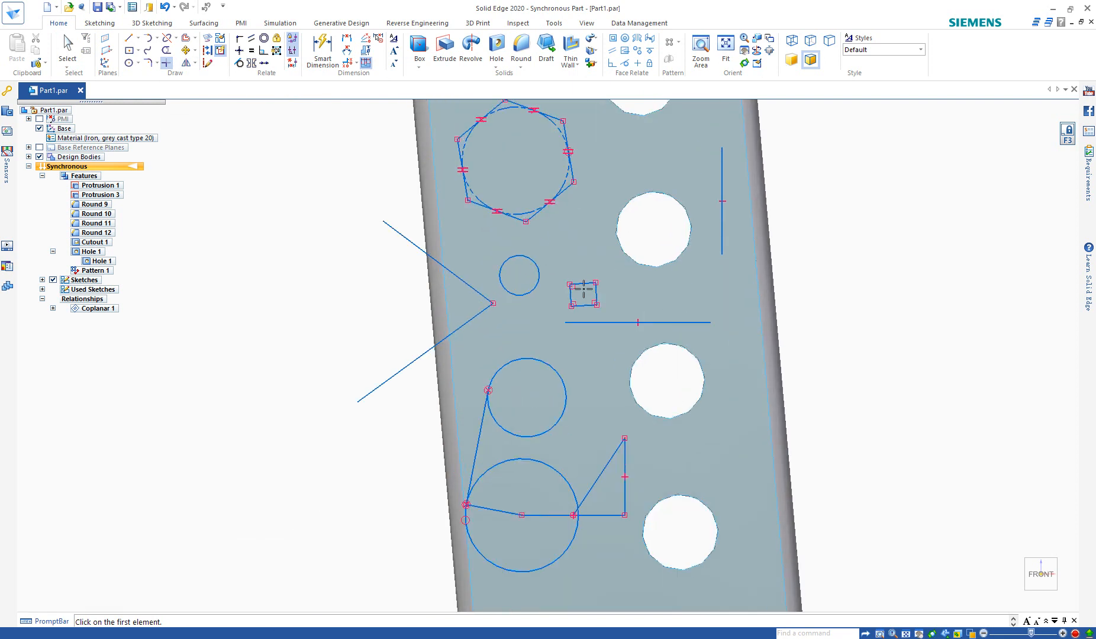
pyautogui.scroll(3, 583, 293)
pyautogui.scroll(-2, 577, 311)
pyautogui.scroll(-2, 559, 408)
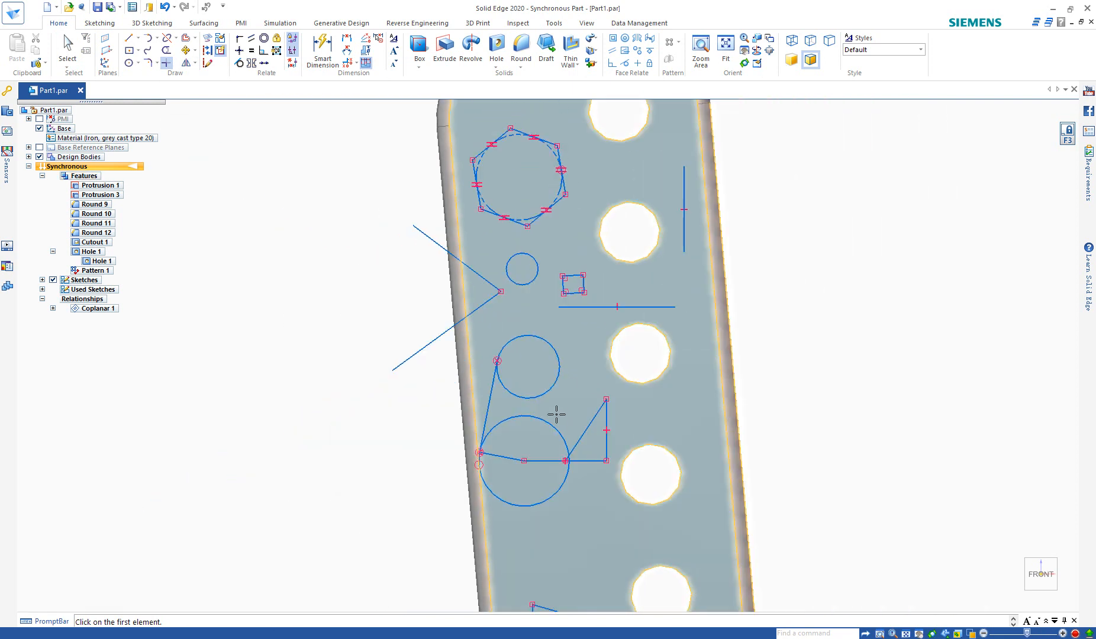
pyautogui.scroll(3, 559, 462)
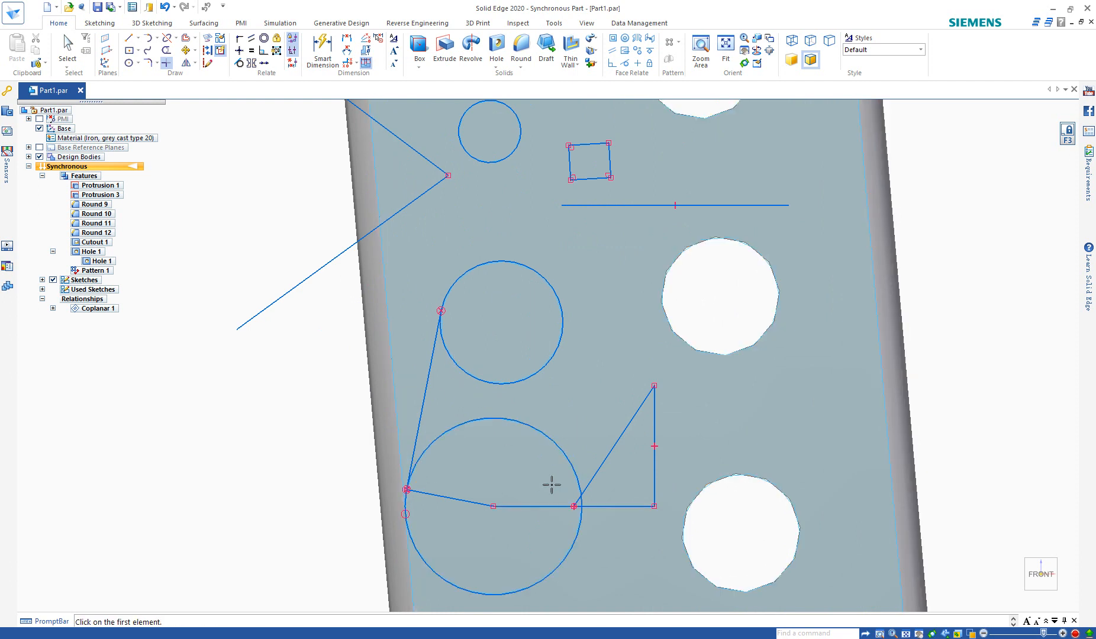
pyautogui.click(578, 503)
# Fillet the upper corner between the slanted and vertical lines beside the larger circle with a radius of about 1 mm.
pyautogui.click(147, 64)
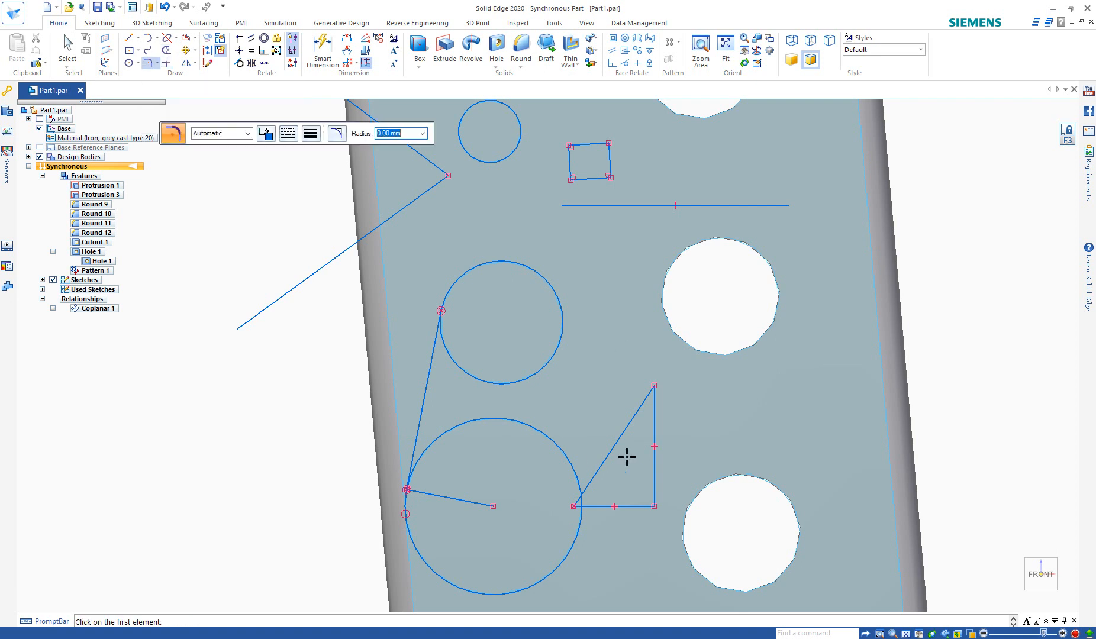
pyautogui.click(631, 416)
pyautogui.click(651, 416)
pyautogui.click(643, 410)
pyautogui.click(195, 64)
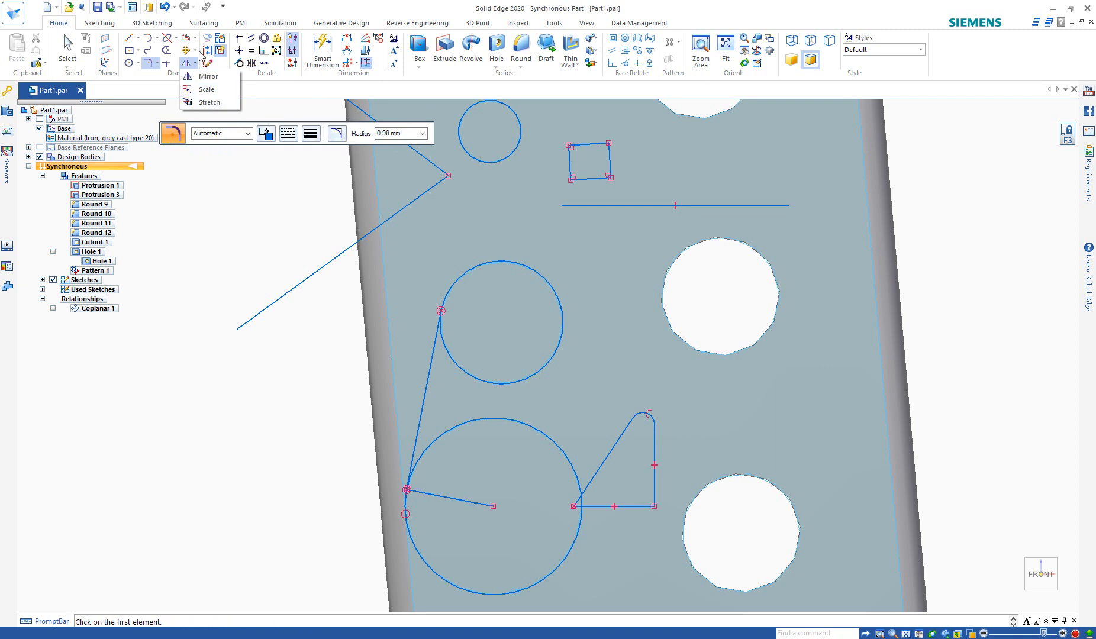
pyautogui.click(196, 52)
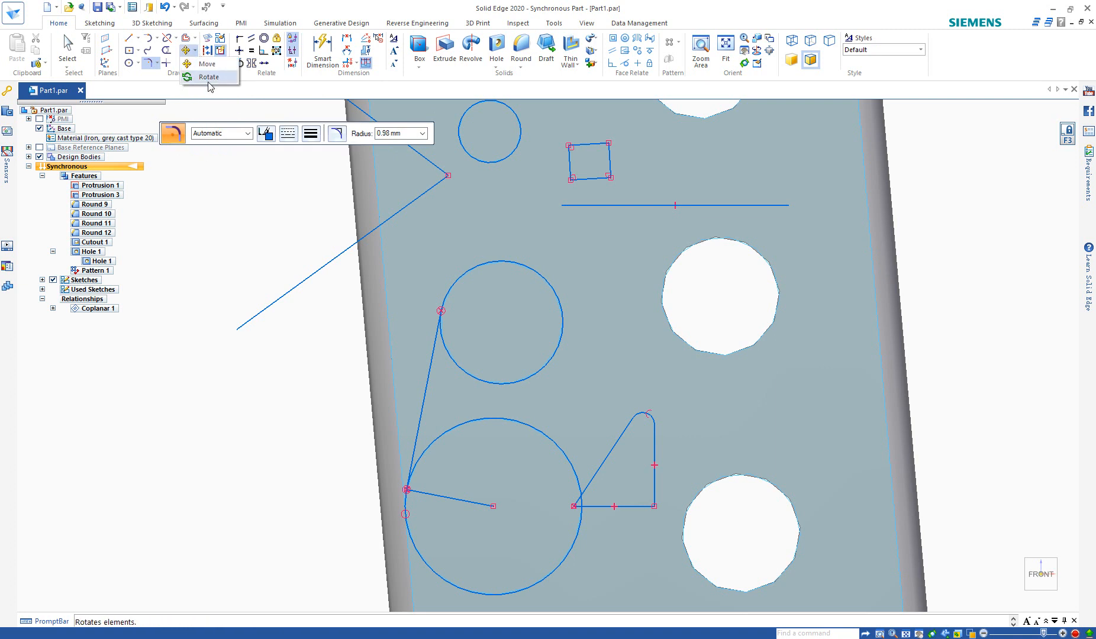
pyautogui.click(196, 39)
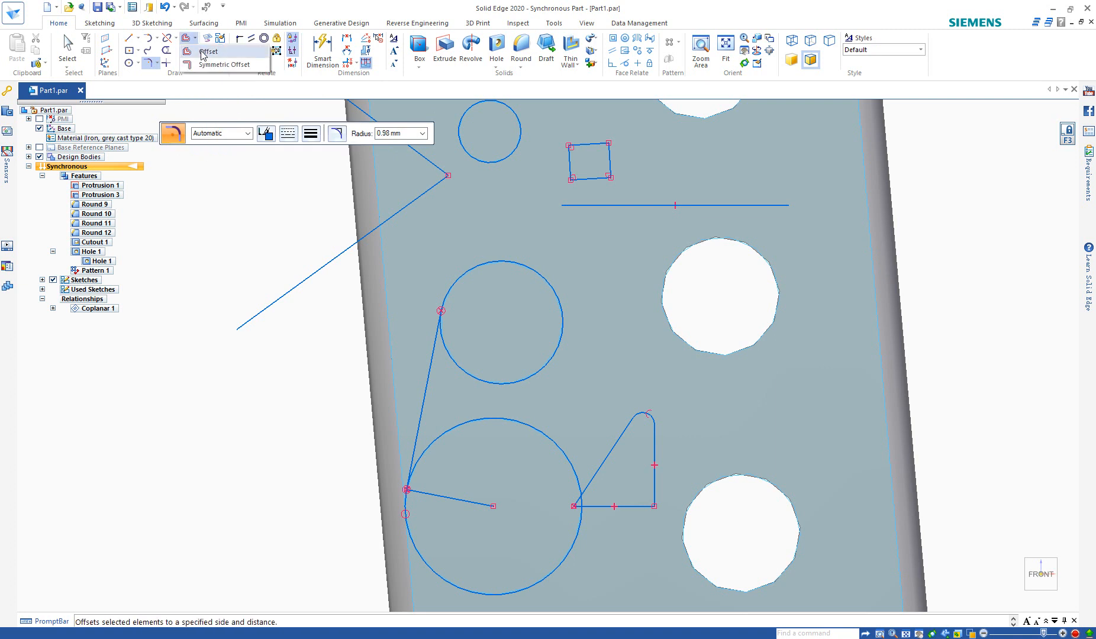
pyautogui.click(226, 69)
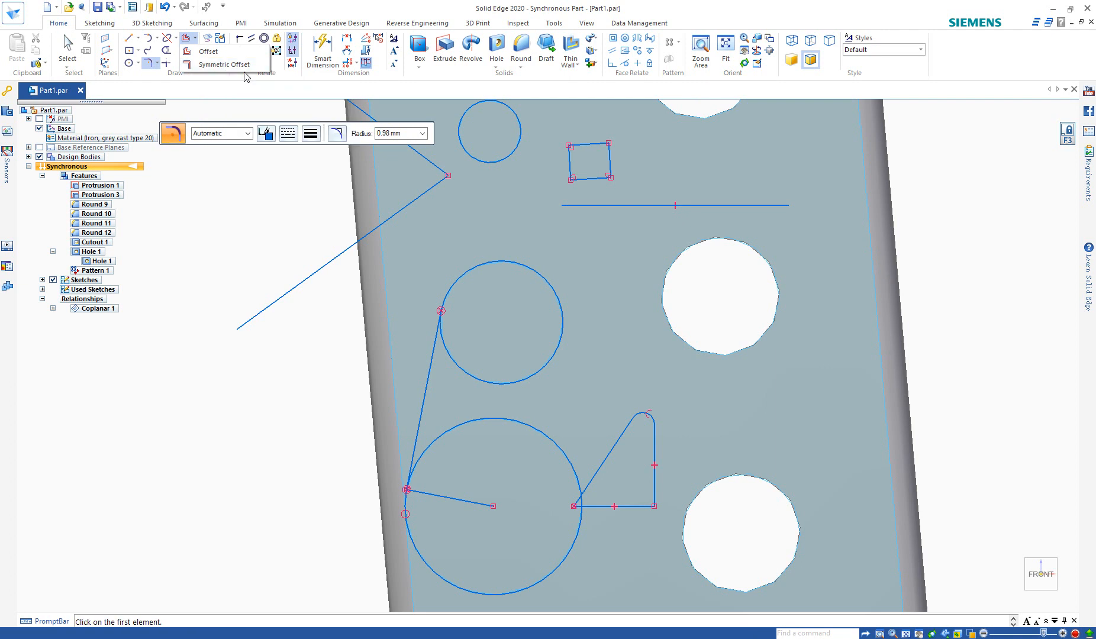
pyautogui.click(196, 41)
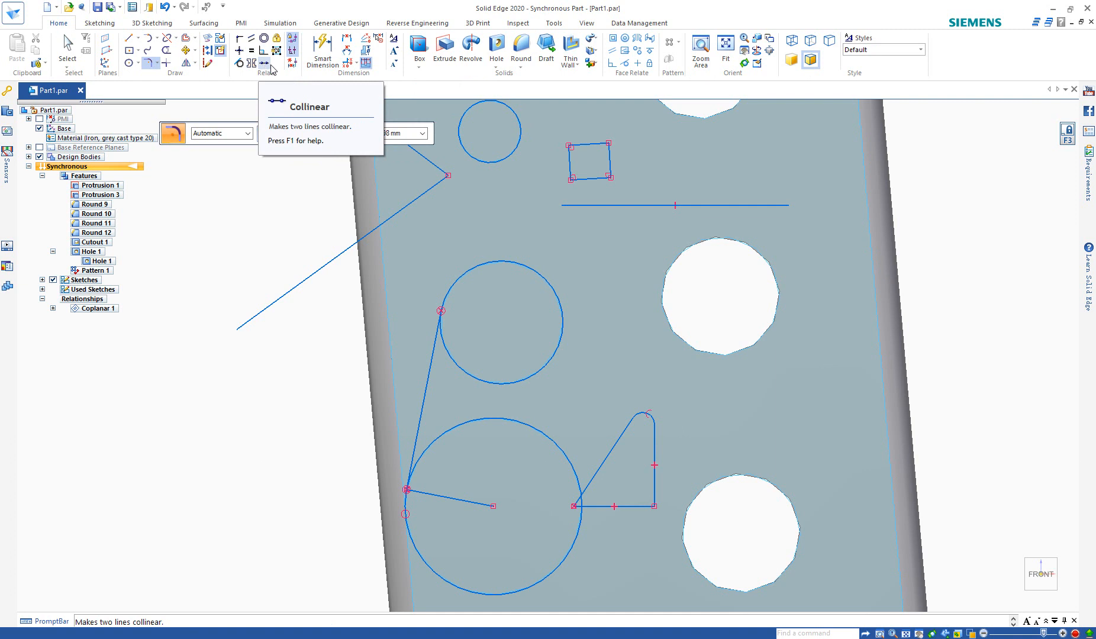
# Select the closed triangular region between the V-shaped lines and the bracket's edge, inspect it at an angle, and clear the selection.
pyautogui.scroll(-3, 441, 330)
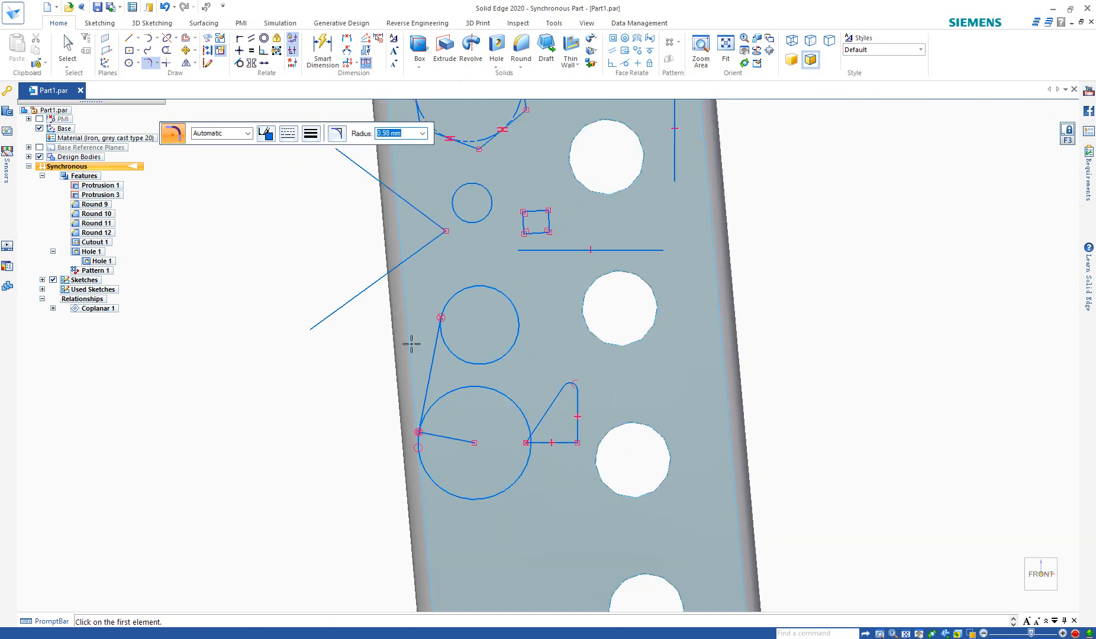
pyautogui.scroll(-4, 411, 343)
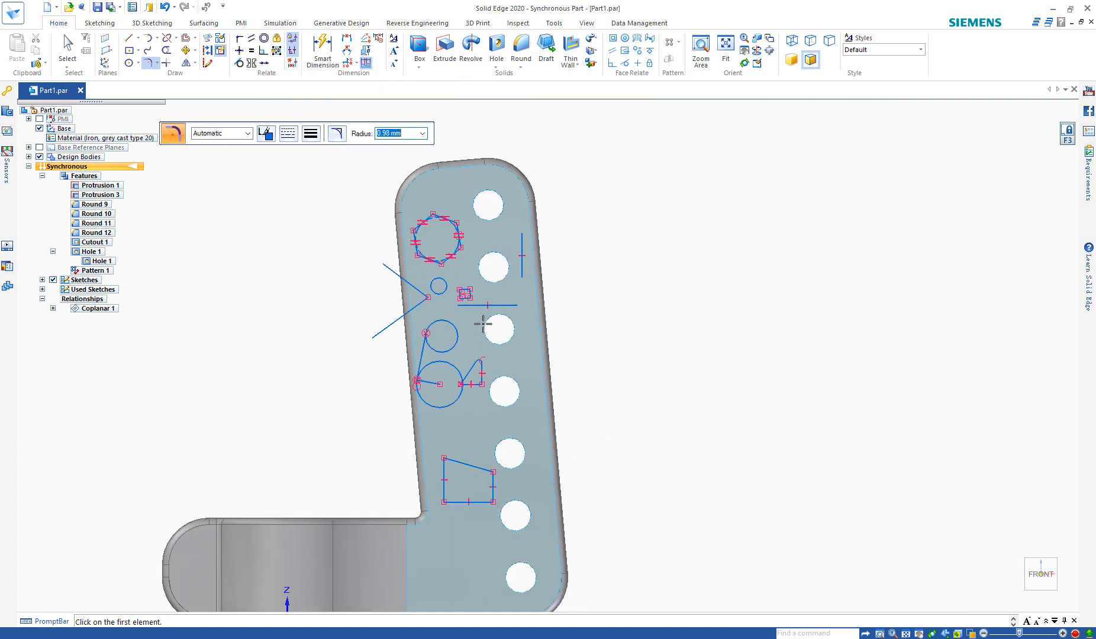
pyautogui.scroll(-1, 583, 279)
pyautogui.scroll(4, 458, 305)
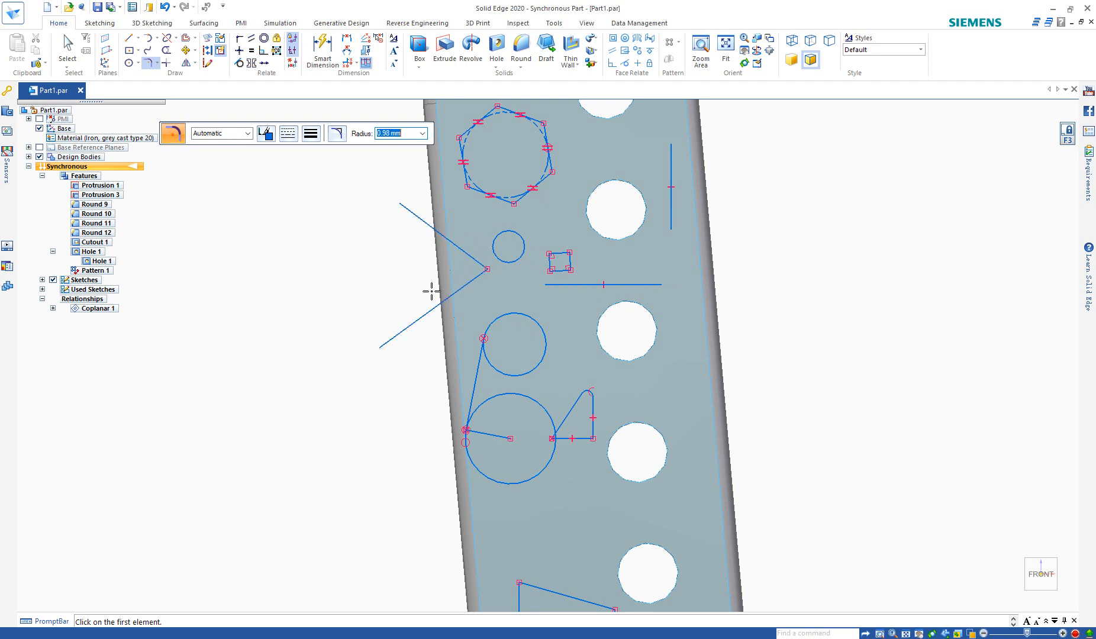
pyautogui.press('Escape')
pyautogui.click(465, 273)
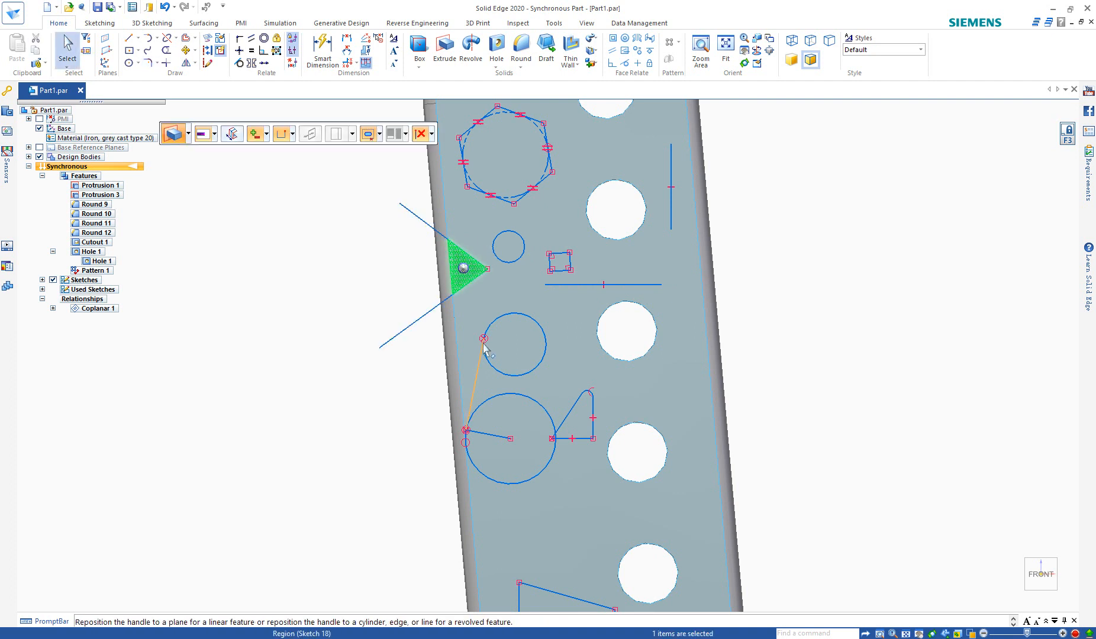
pyautogui.scroll(3, 471, 309)
pyautogui.moveTo(475, 340); pyautogui.dragTo(472, 254, button='middle')
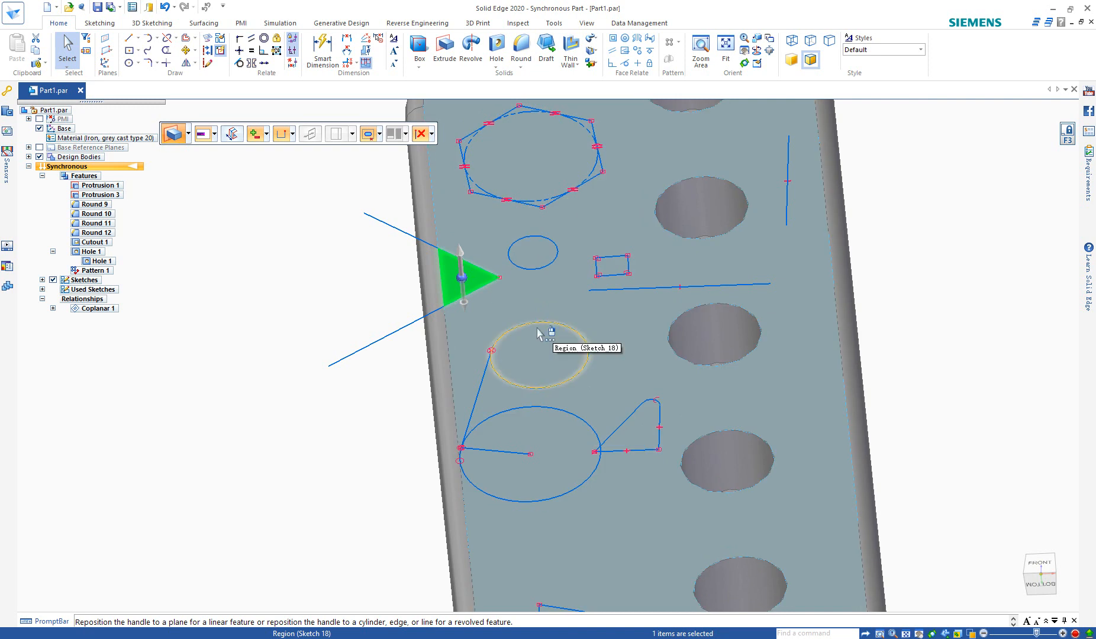
pyautogui.press('Escape')
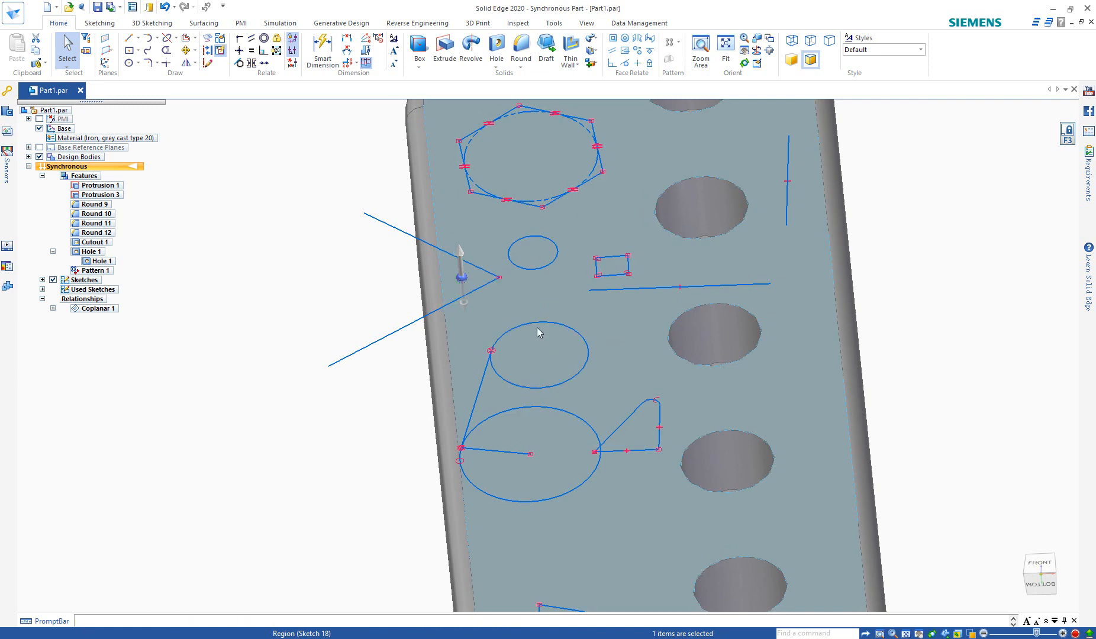
# Dimension the length of the horizontal line below the small rectangle with Smart Dimension, placing the value beside the bracket.
pyautogui.hotkey('ctrl', 'f')
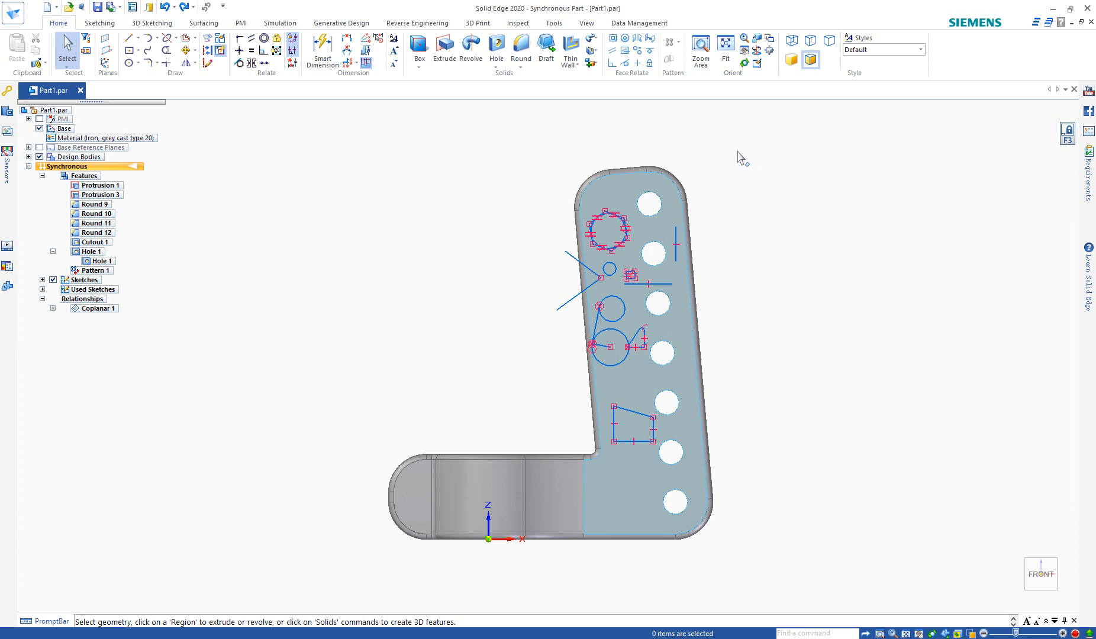
pyautogui.click(329, 59)
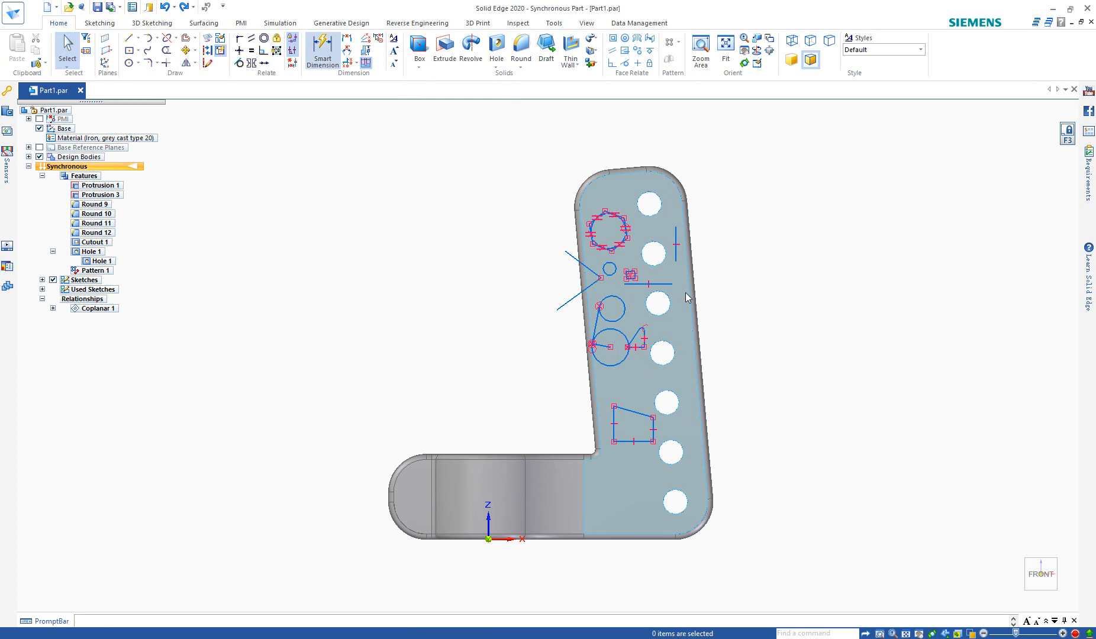
pyautogui.click(638, 285)
pyautogui.click(778, 351)
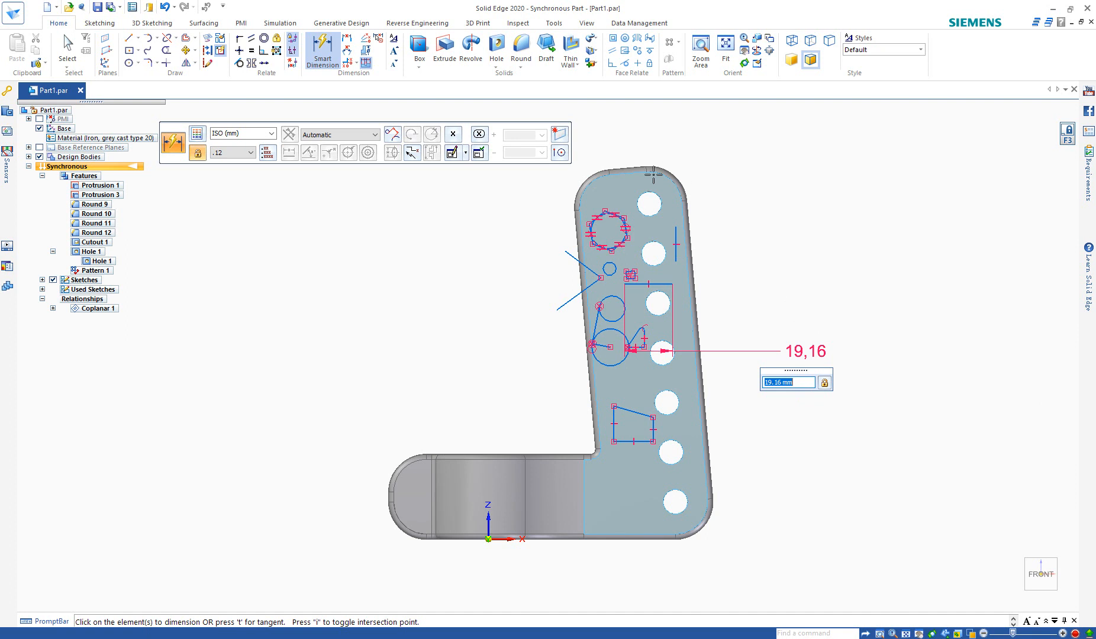
# Dimension the width of the bracket's upright arm along its upper end, placing the value above the part.
pyautogui.click(630, 169)
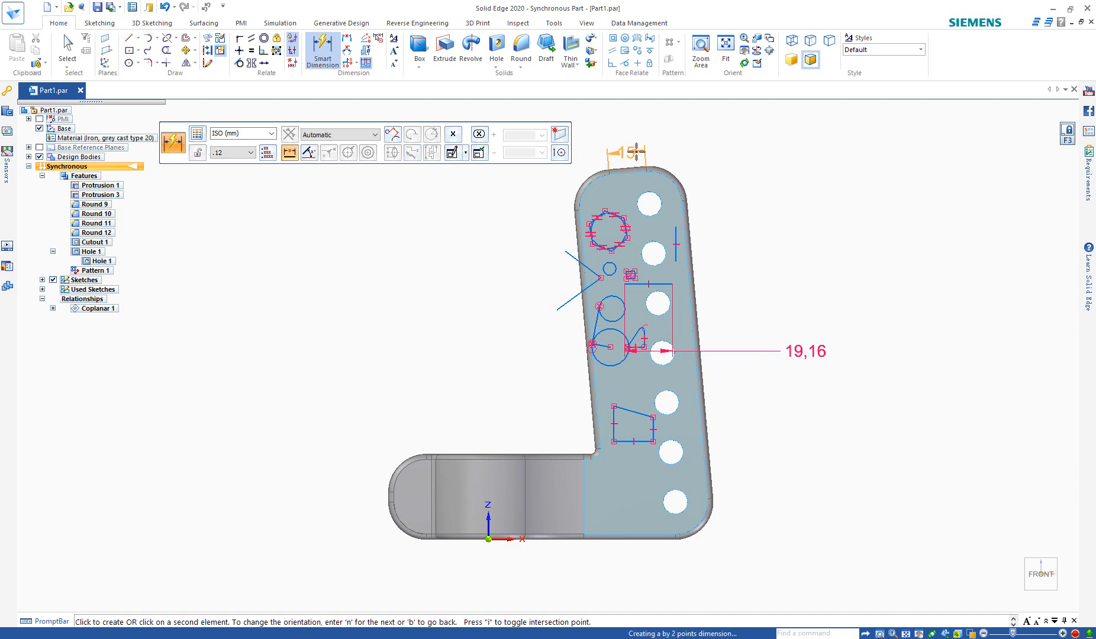
pyautogui.rightClick(637, 153)
pyautogui.click(629, 171)
pyautogui.click(630, 135)
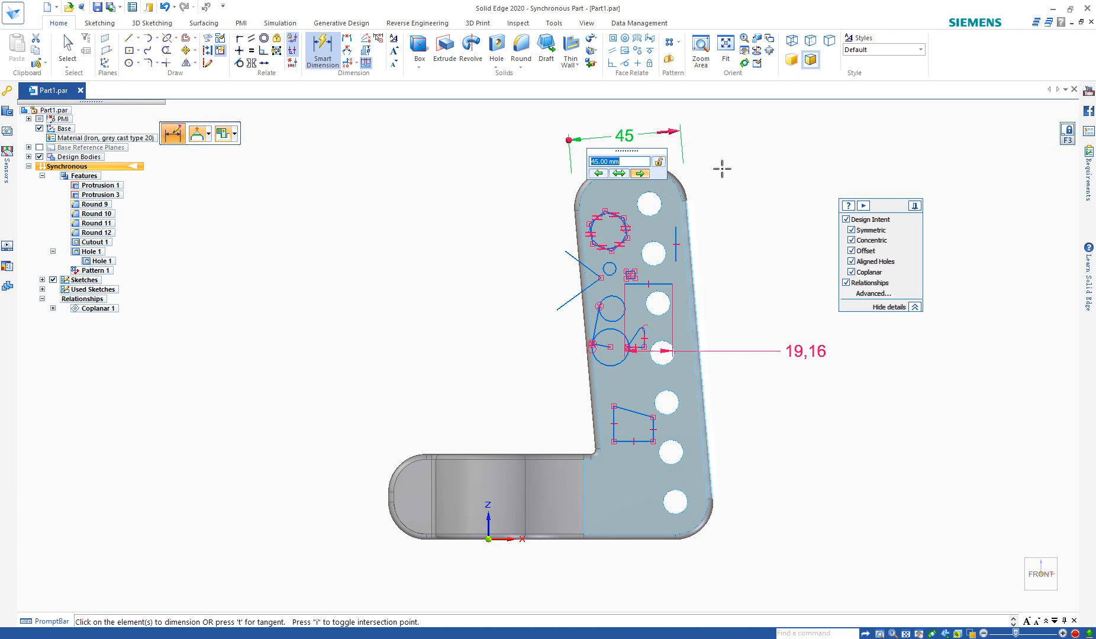
pyautogui.press('Return')
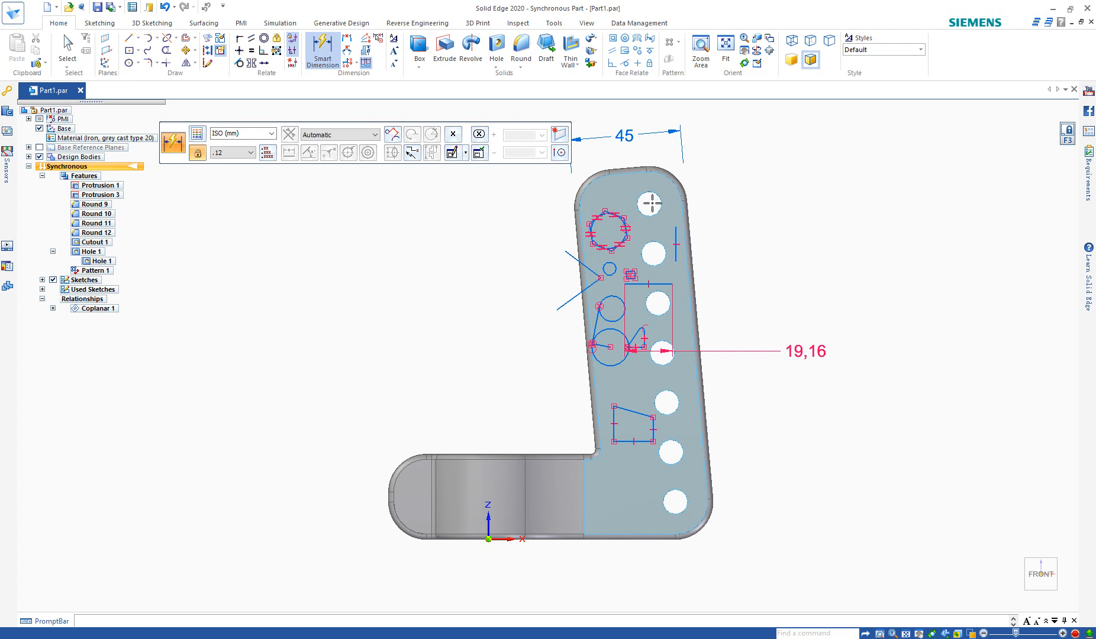
# Dimension the distance from the bracket's upper edge to the center of the uppermost hole, placing the value beside the arm.
pyautogui.click(632, 168)
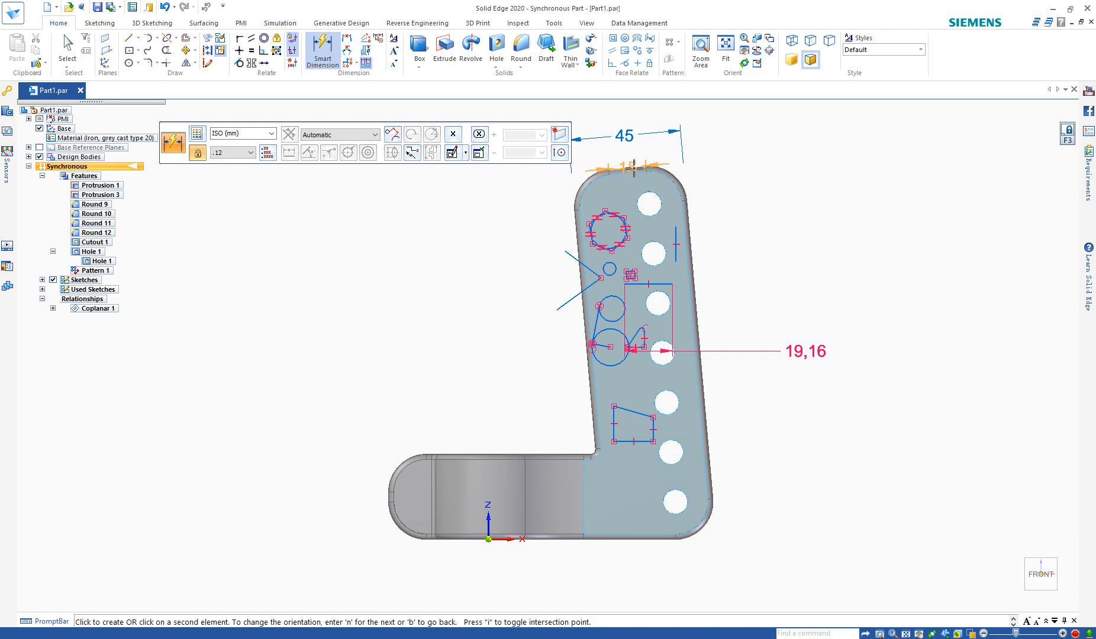
pyautogui.click(651, 210)
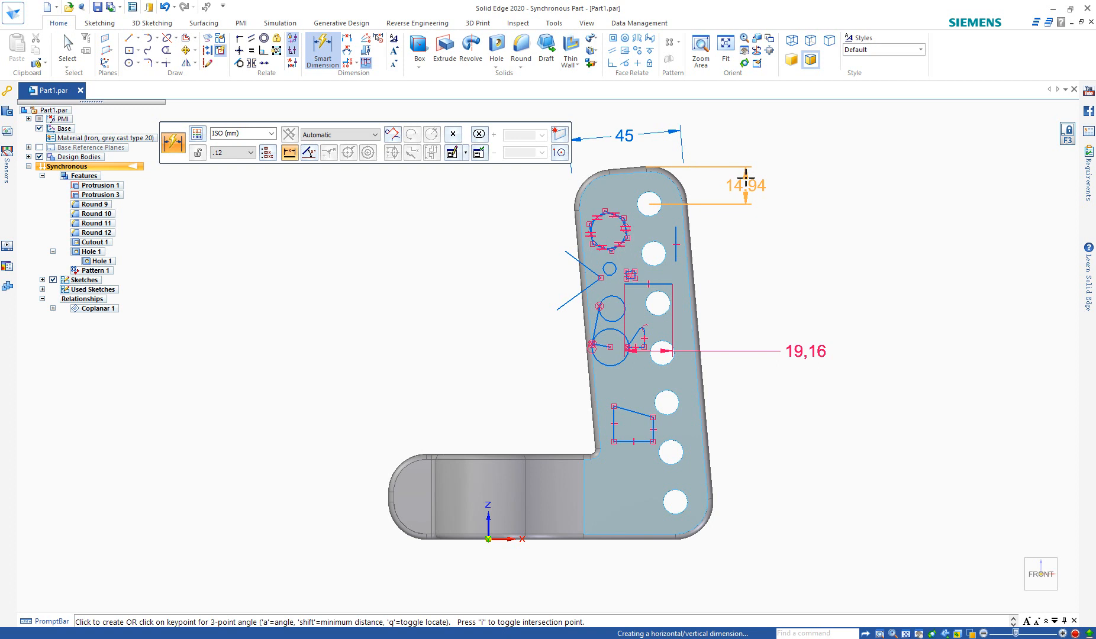
pyautogui.click(746, 177)
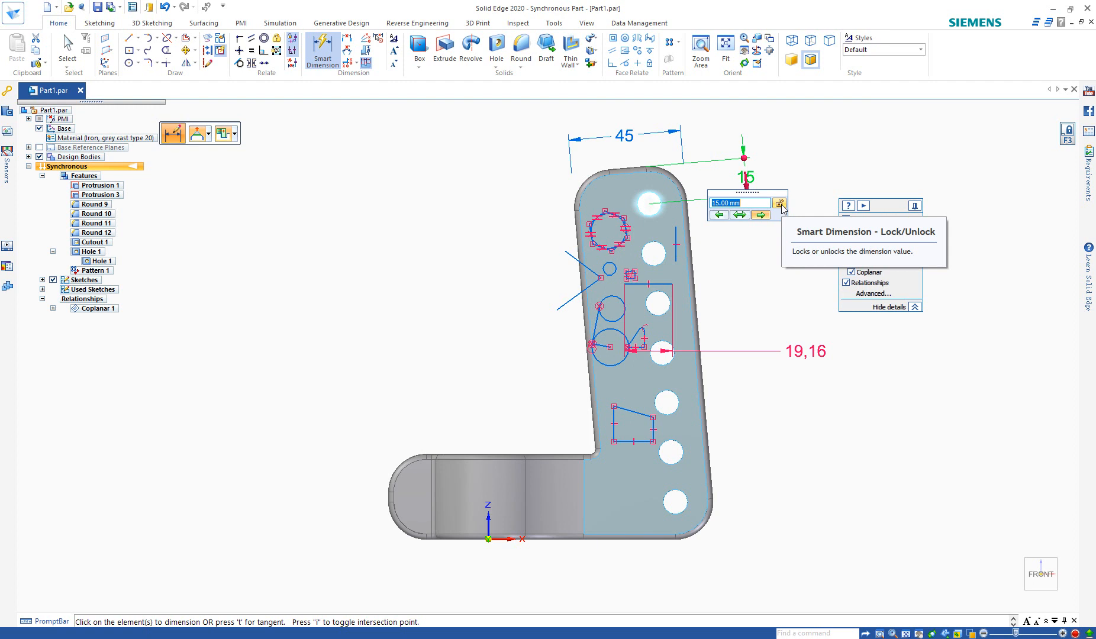
# Try to change the uppermost hole's distance from the bracket's upper edge to 18 mm using different edit directions.
pyautogui.click(740, 216)
pyautogui.click(762, 216)
pyautogui.scroll(1, 754, 208)
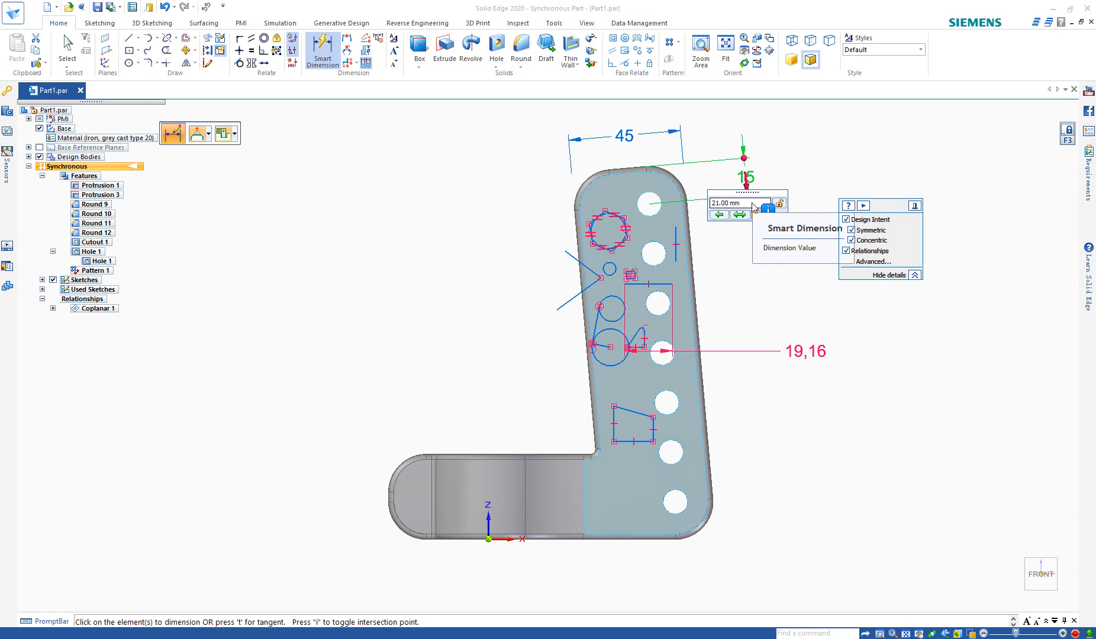
pyautogui.press('Return')
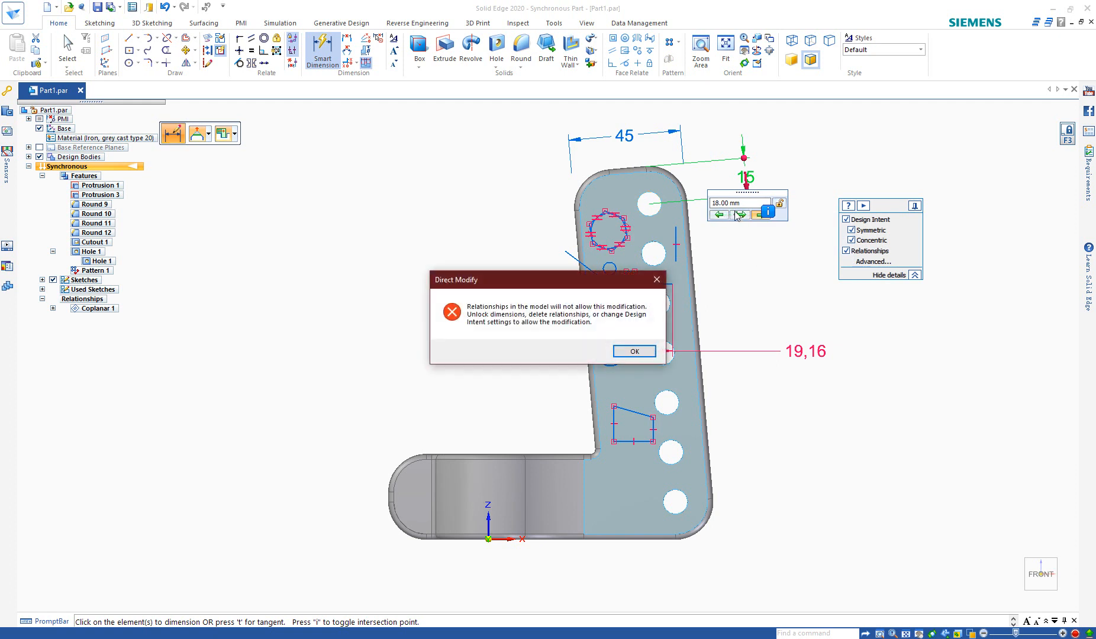
pyautogui.click(653, 352)
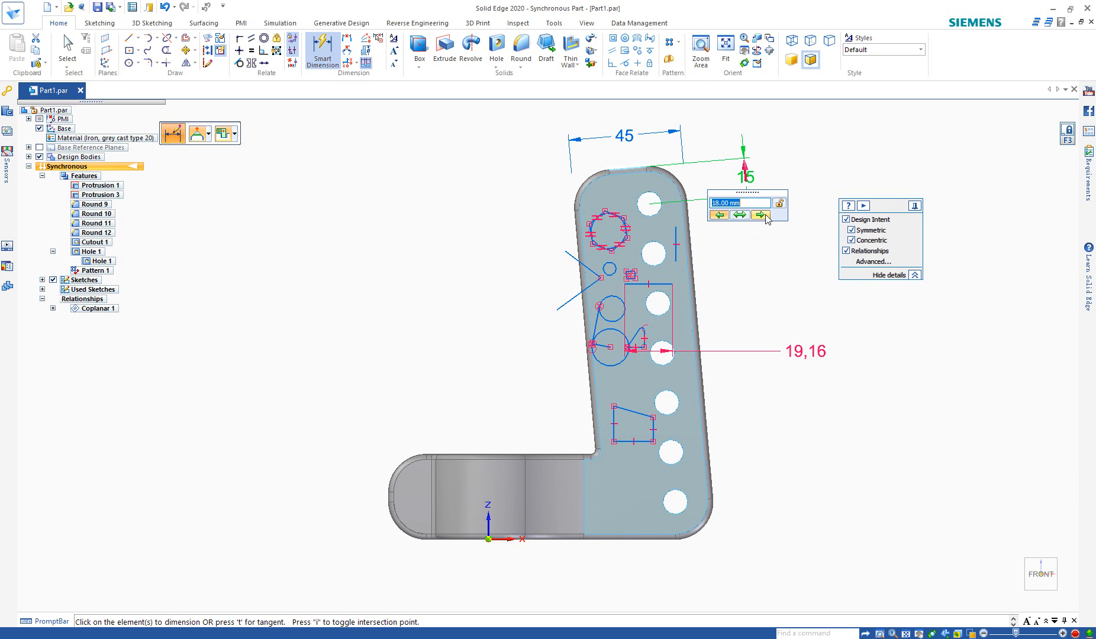
# Try to change the uppermost hole's distance from the upper edge to 19.8 mm, applying the change symmetrically to both sides.
pyautogui.scroll(-1, 746, 204)
pyautogui.click(737, 216)
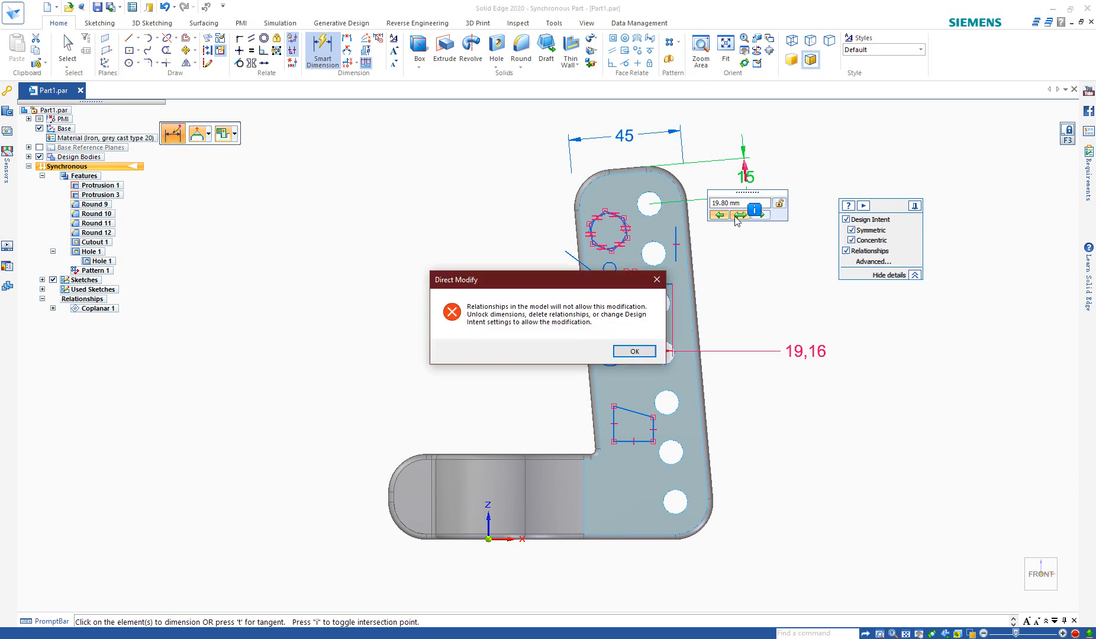
pyautogui.click(633, 351)
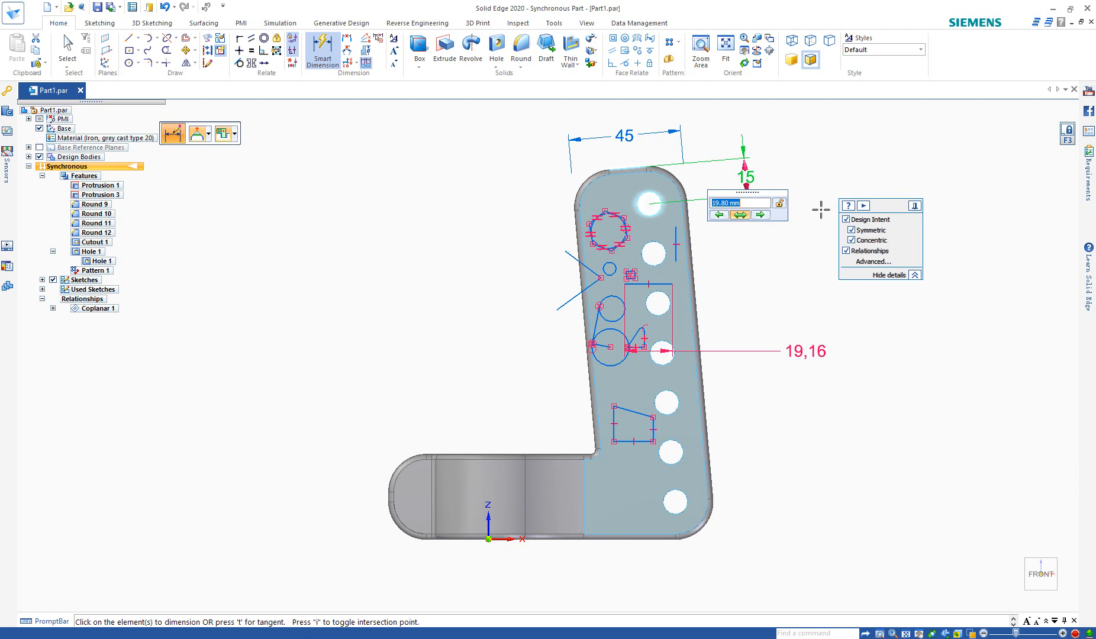
pyautogui.press('Escape')
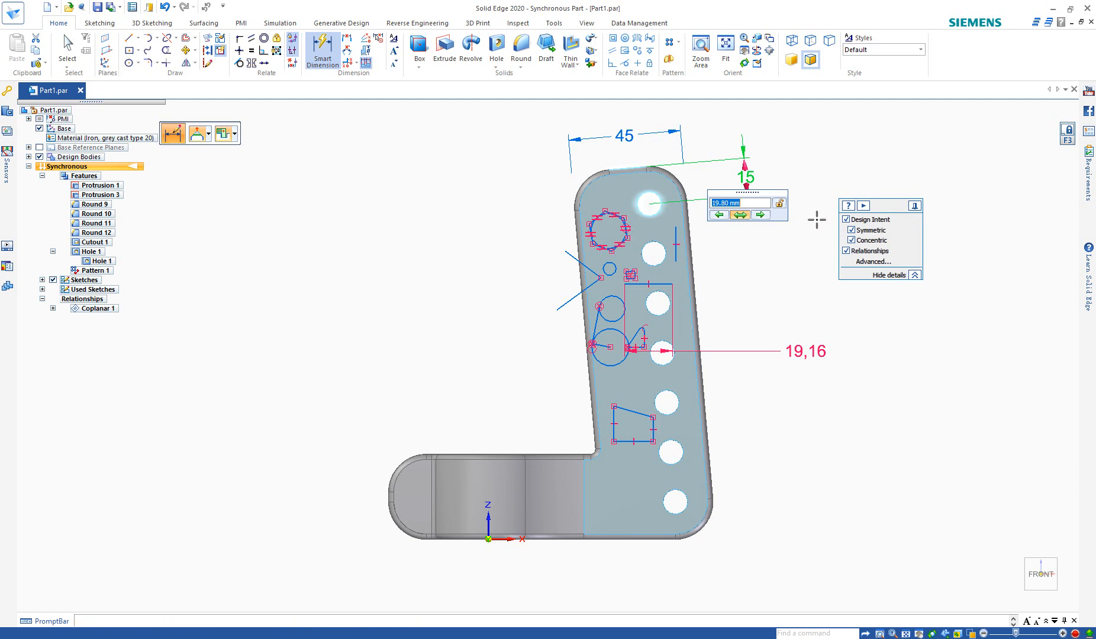
# Cancel the hole distance edit and delete the sketch containing the practice shapes from the bracket.
pyautogui.press('Escape')
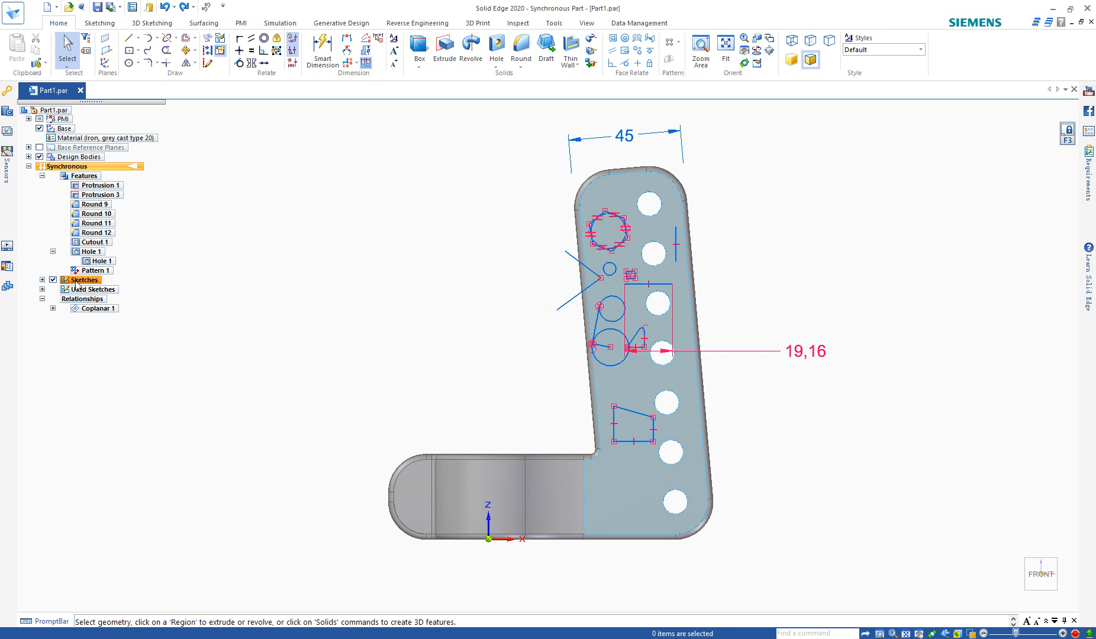
pyautogui.click(42, 280)
pyautogui.click(88, 290)
pyautogui.rightClick(87, 290)
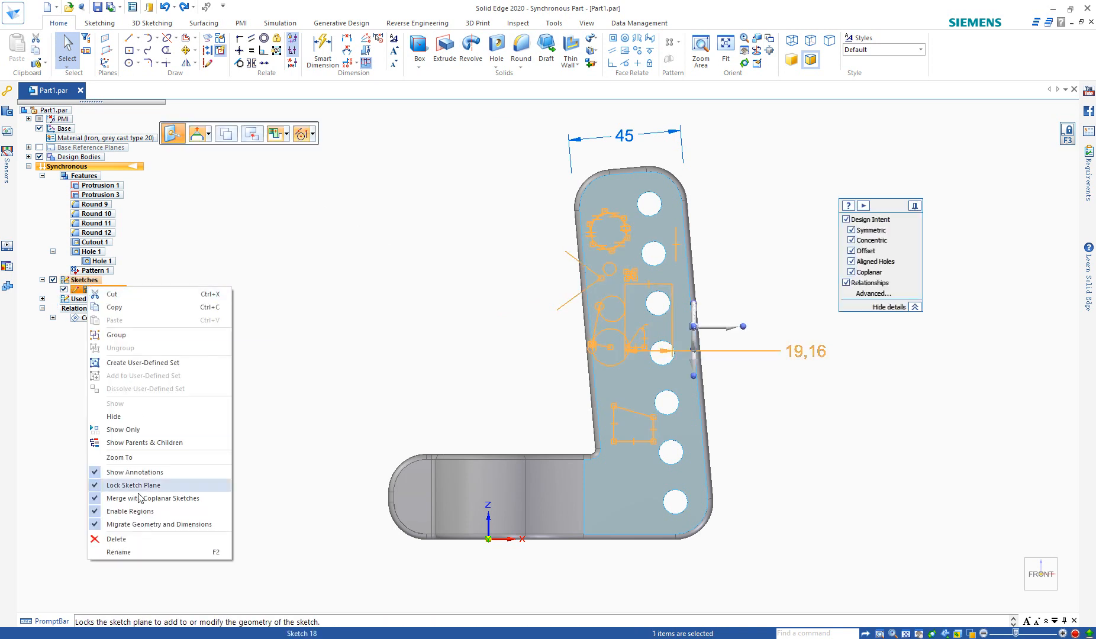
pyautogui.click(147, 539)
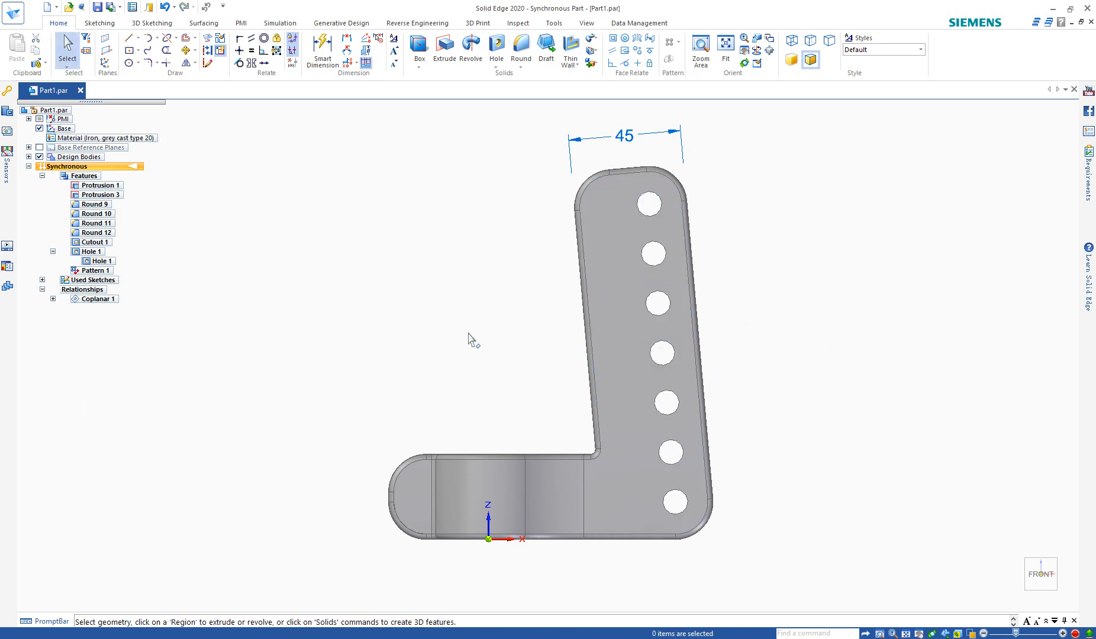
pyautogui.scroll(-2, 382, 461)
pyautogui.scroll(3, 551, 367)
pyautogui.scroll(-2, 588, 434)
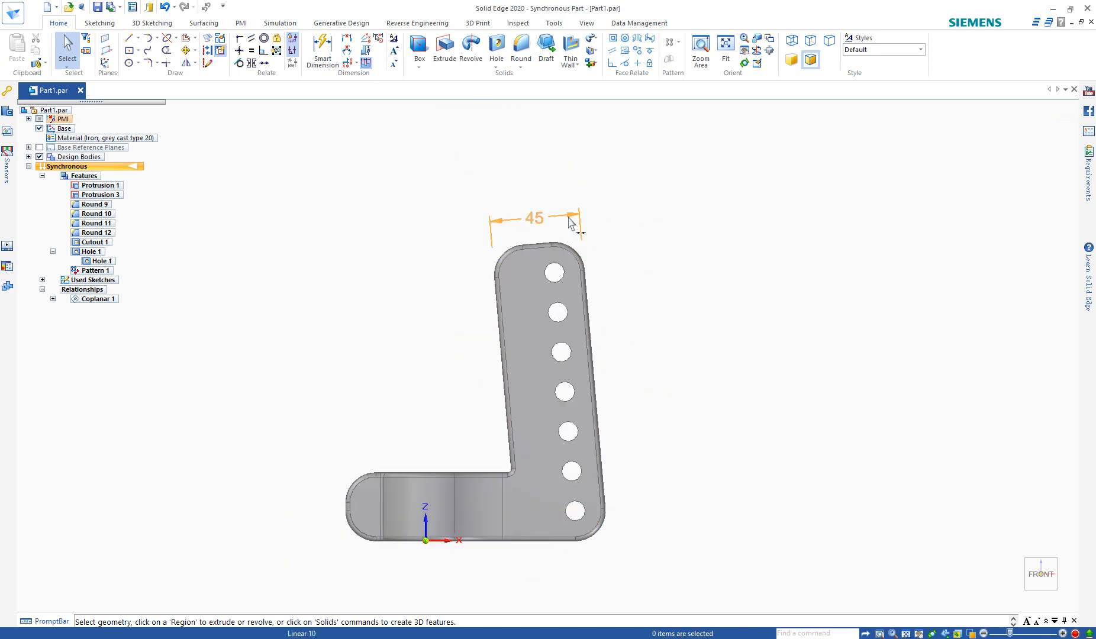
pyautogui.scroll(-1, 563, 263)
pyautogui.scroll(1, 558, 237)
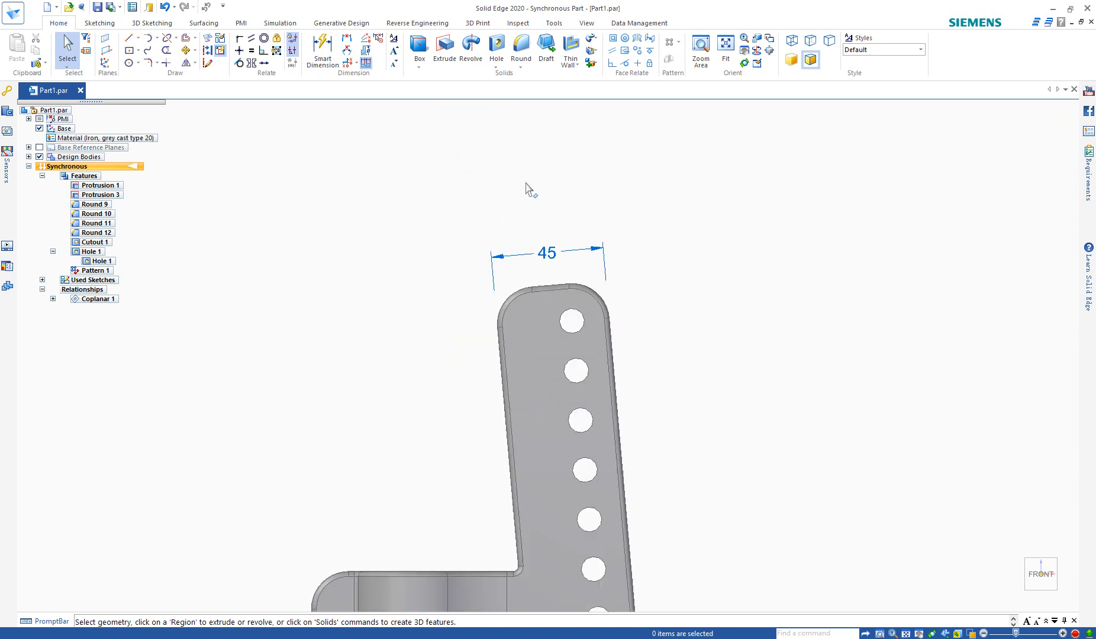
pyautogui.scroll(-3, 588, 449)
pyautogui.scroll(3, 580, 418)
pyautogui.scroll(-1, 582, 420)
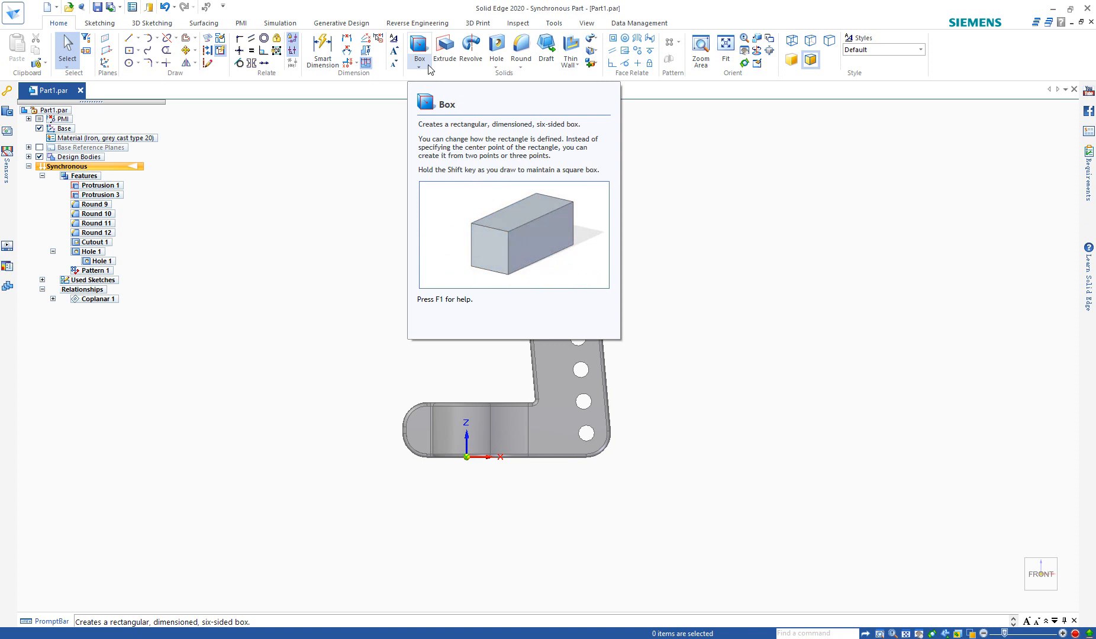
# Create a solid box by center beside the bracket's upright arm, about 86 by 91 mm and about 108 mm deep.
pyautogui.click(429, 69)
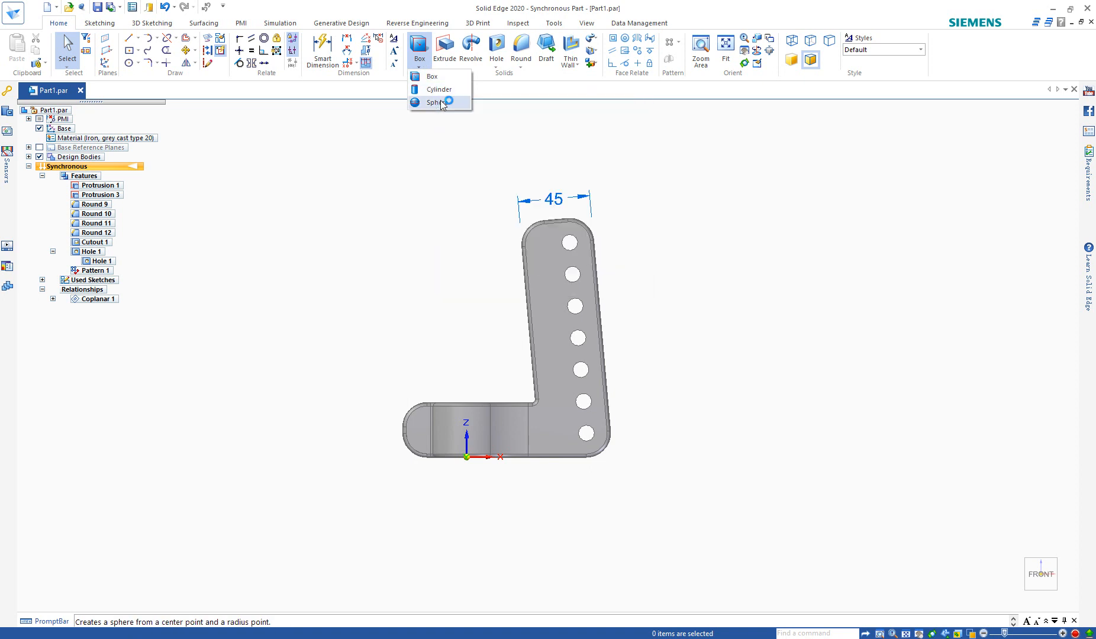
pyautogui.click(431, 77)
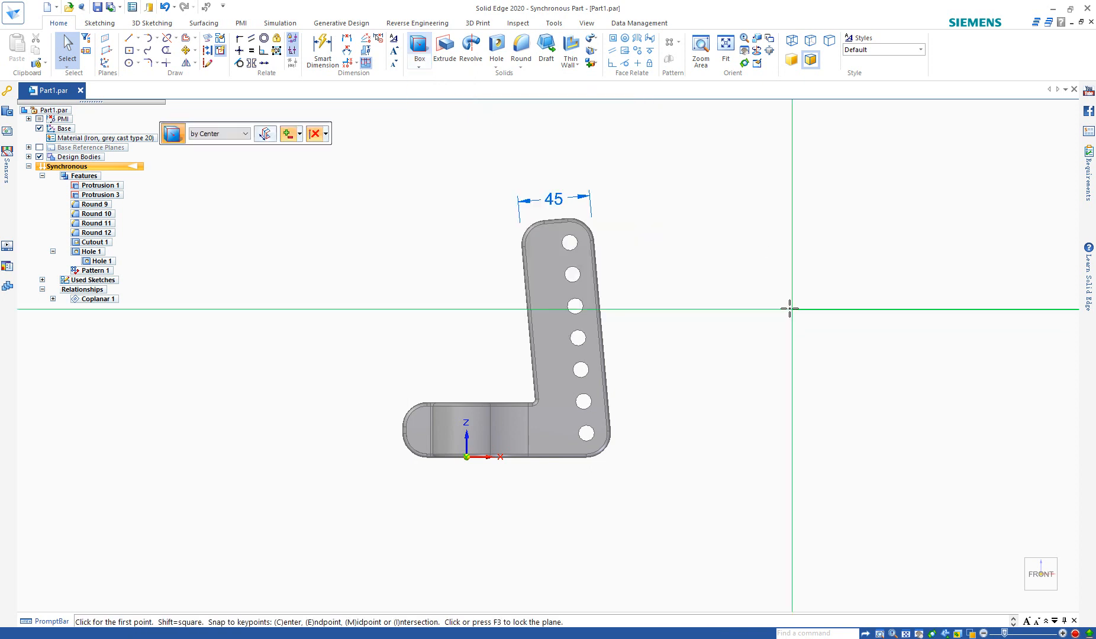
pyautogui.click(715, 323)
pyautogui.click(785, 394)
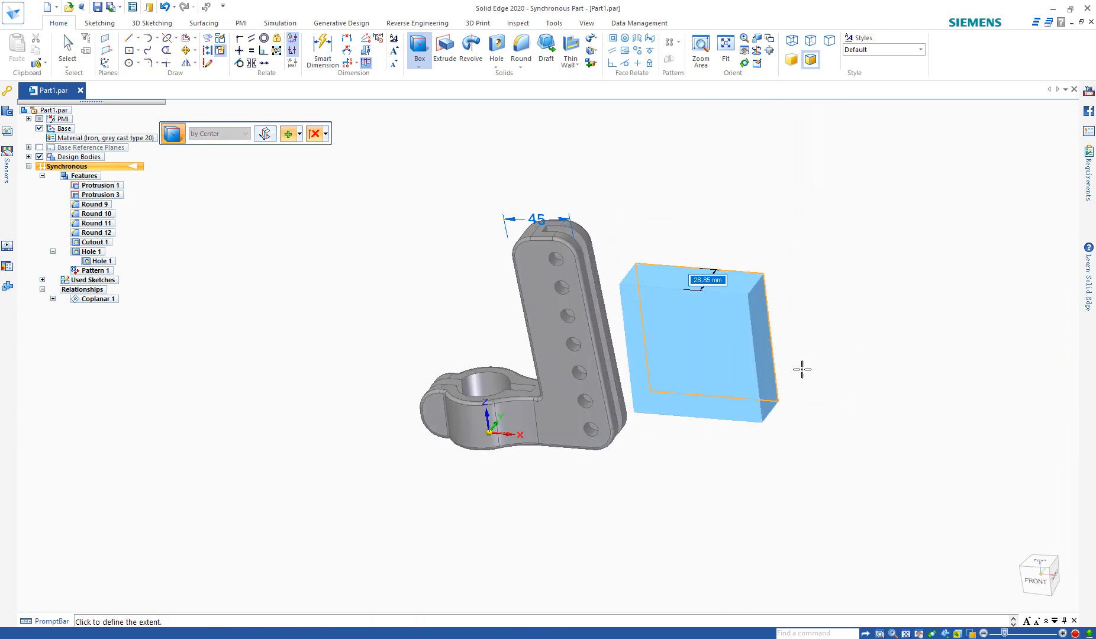
pyautogui.click(877, 278)
# Create a solid cylinder about 50 mm in diameter and about 116.5 mm long, on the side of the bracket opposite the box.
pyautogui.moveTo(847, 460); pyautogui.dragTo(940, 416, button='middle')
pyautogui.click(421, 67)
pyautogui.click(438, 90)
pyautogui.click(314, 266)
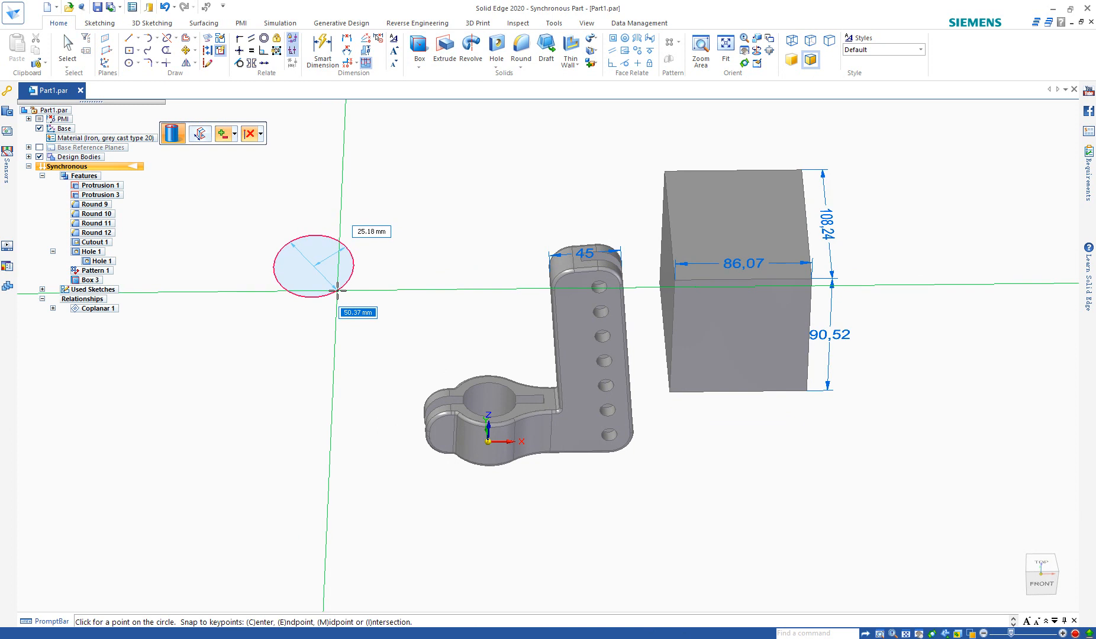
pyautogui.click(337, 291)
pyautogui.moveTo(342, 298); pyautogui.dragTo(313, 306, button='middle')
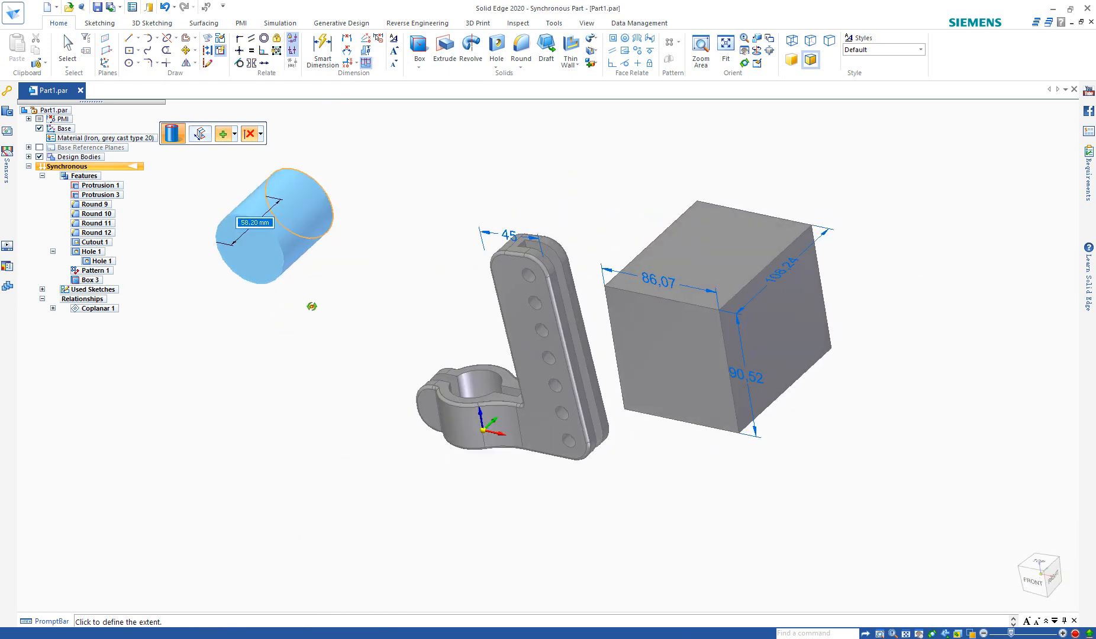
pyautogui.click(455, 133)
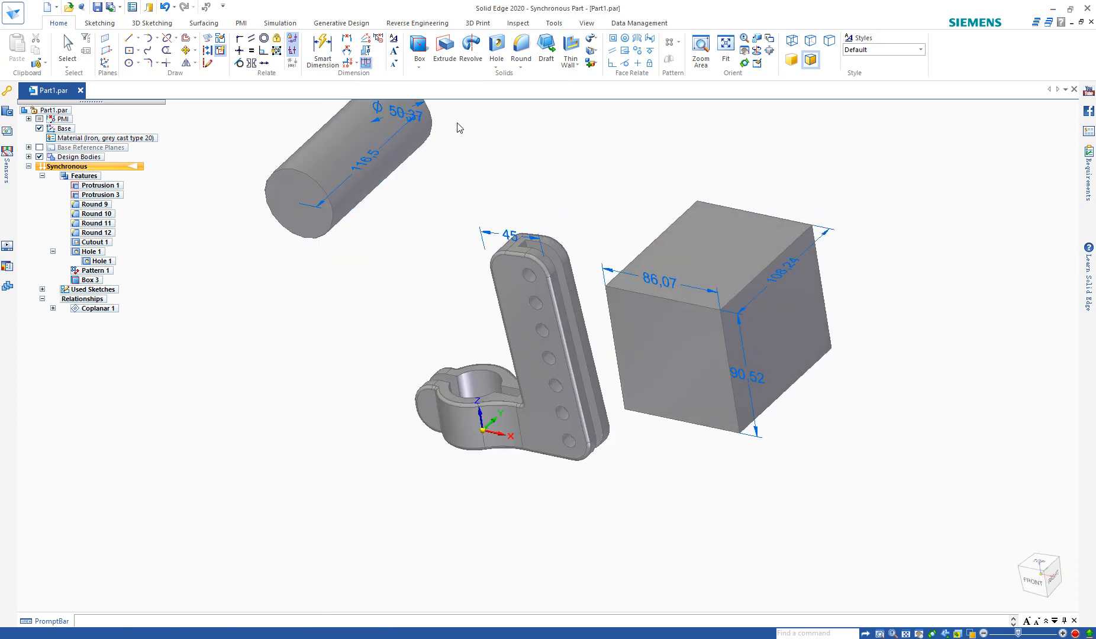
# Create a solid sphere below the cylinder, next to the bracket's clamp end, and inspect the three primitives from several angles.
pyautogui.click(418, 66)
pyautogui.click(436, 105)
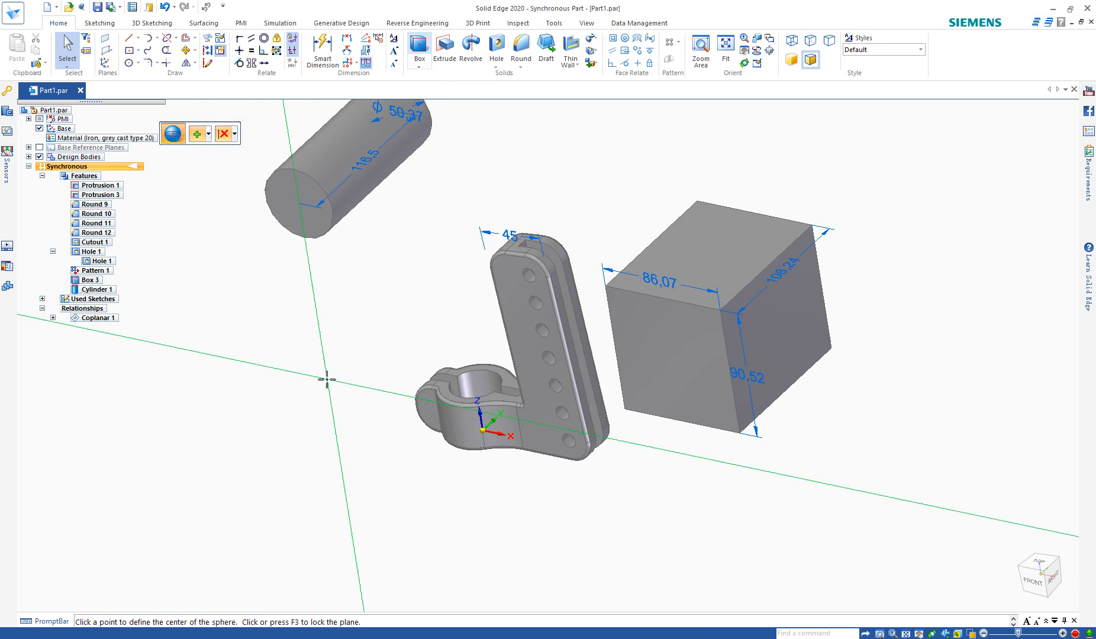
pyautogui.click(327, 380)
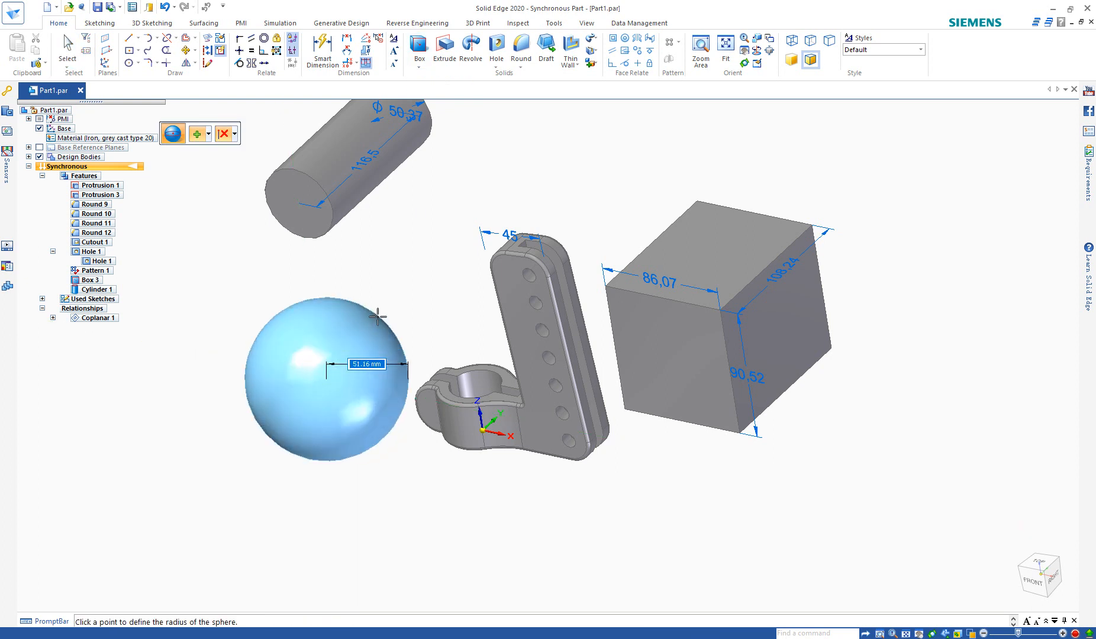
pyautogui.click(367, 341)
pyautogui.moveTo(380, 406); pyautogui.dragTo(489, 267, button='middle')
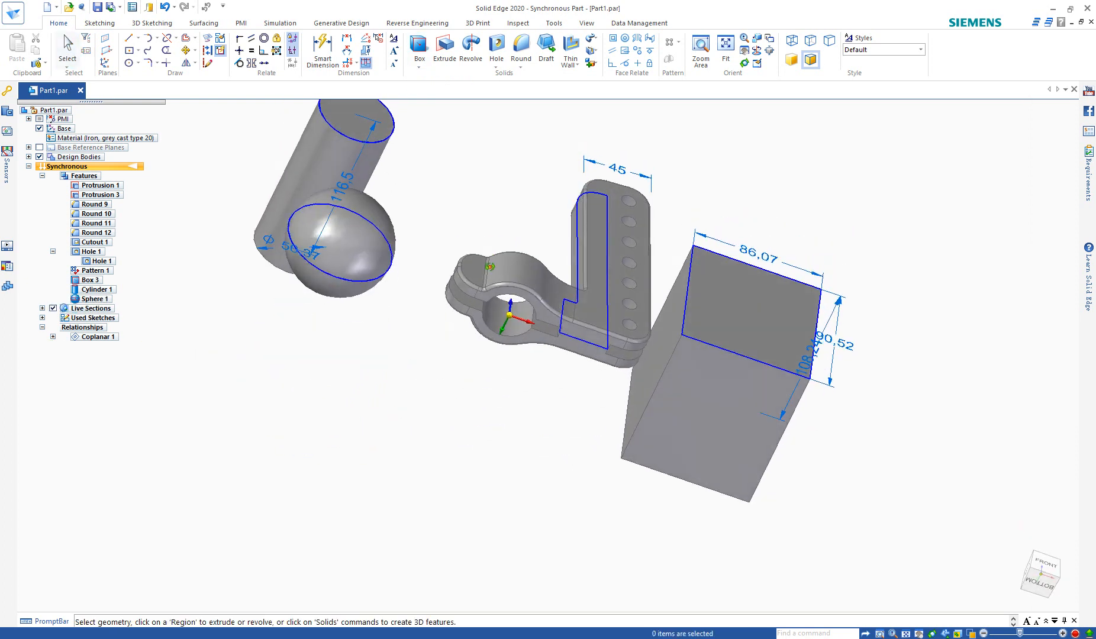
pyautogui.hotkey('ctrl', 'f')
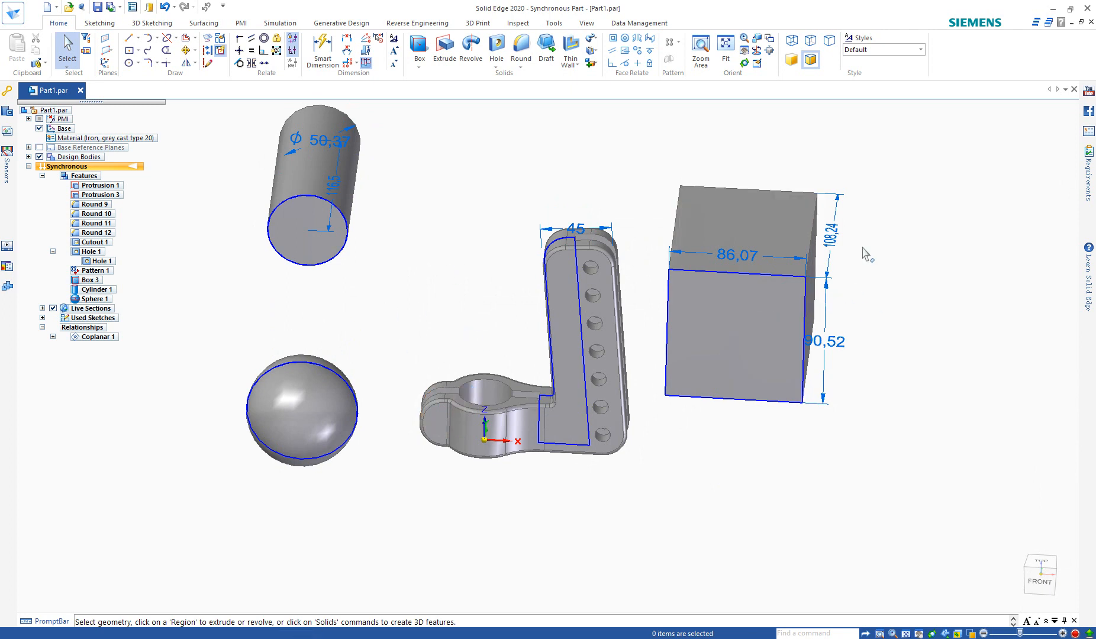
pyautogui.moveTo(314, 358); pyautogui.dragTo(409, 345, button='middle')
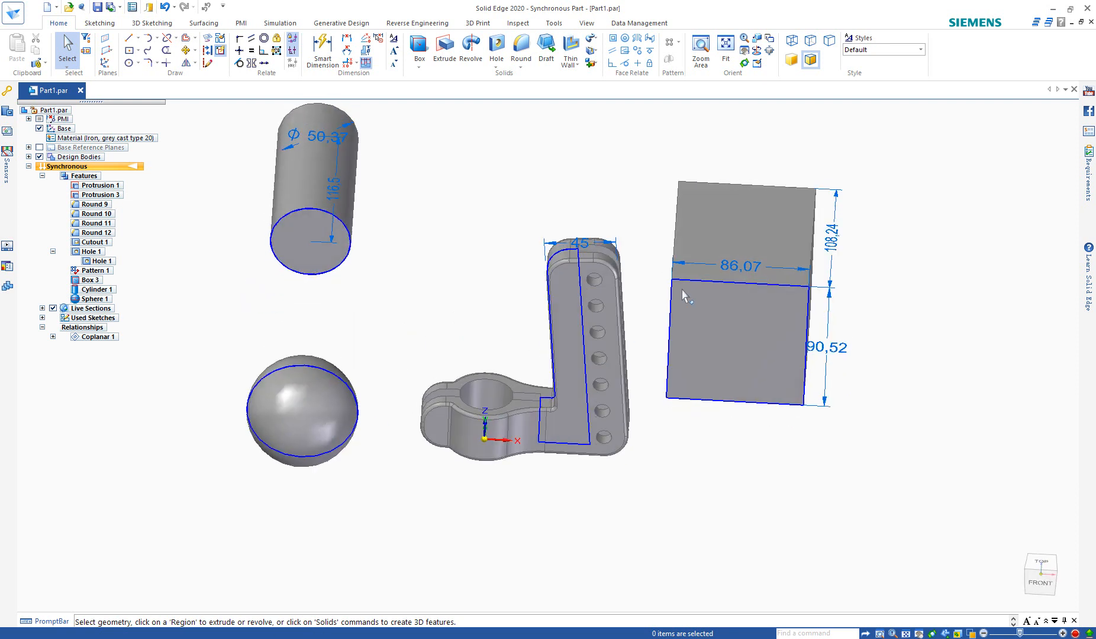
# Set up an Extrude on the front face of the bracket's upright arm with its internal loops included.
pyautogui.click(447, 47)
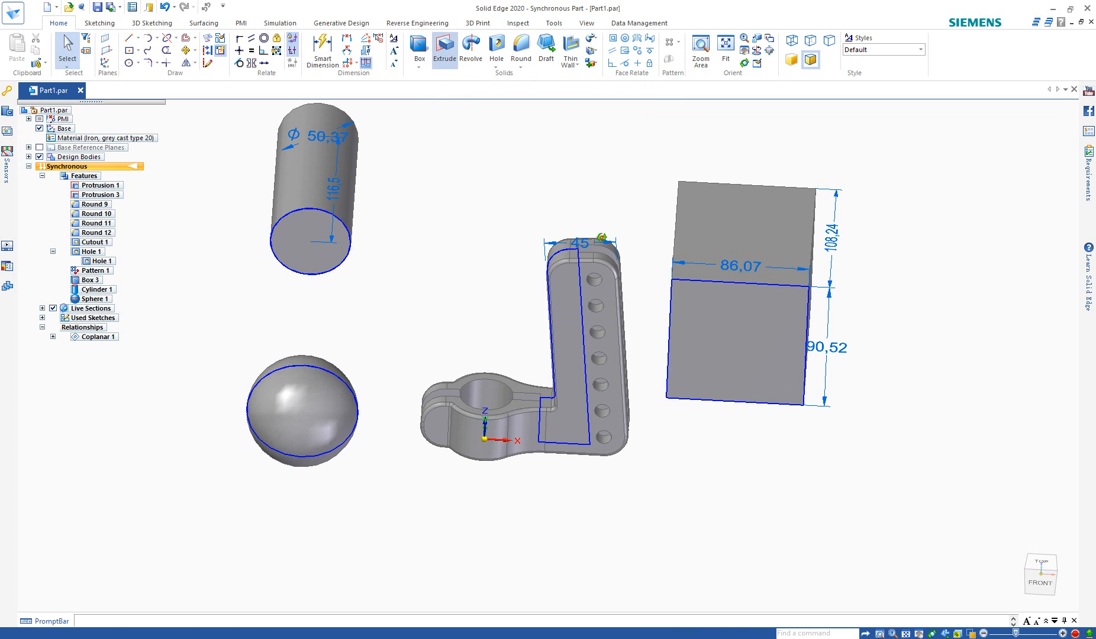
pyautogui.click(578, 346)
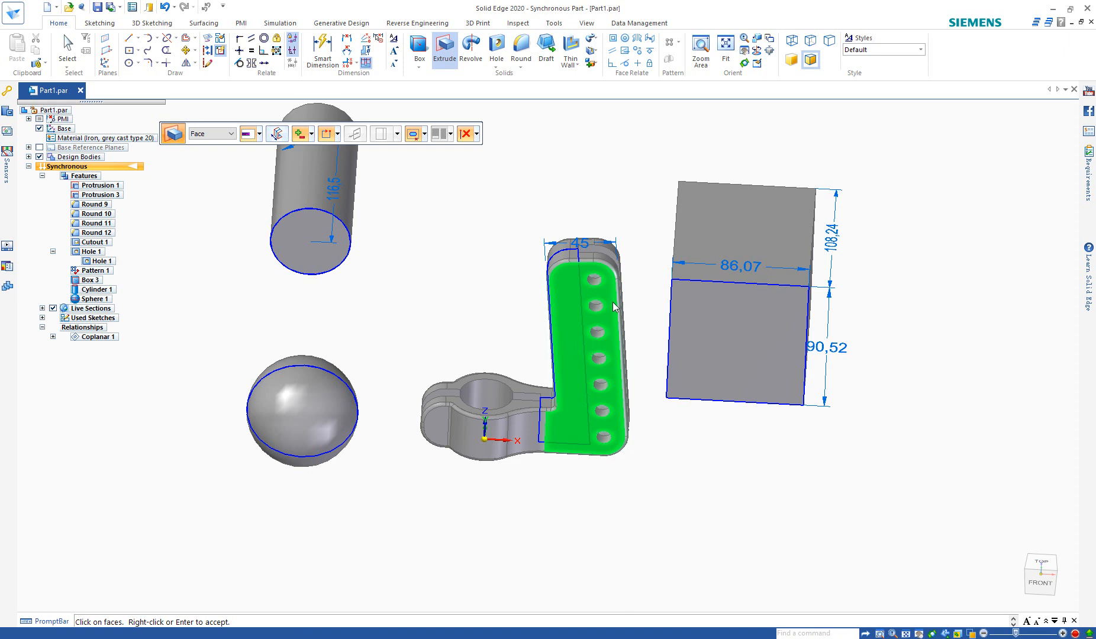
pyautogui.moveTo(601, 352); pyautogui.dragTo(600, 284, button='middle')
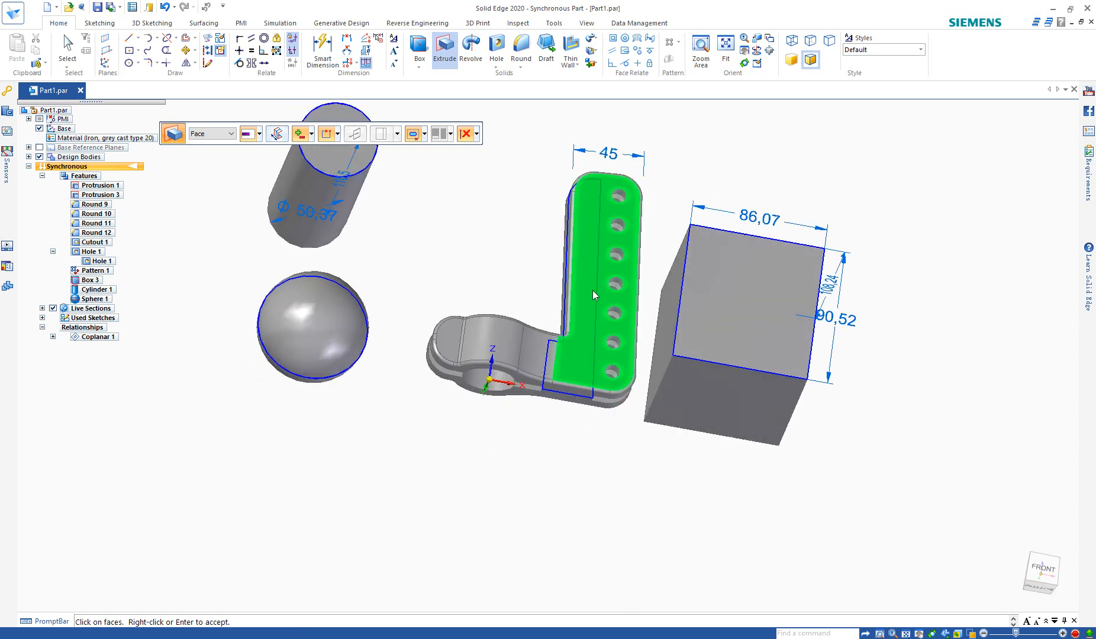
pyautogui.rightClick(587, 259)
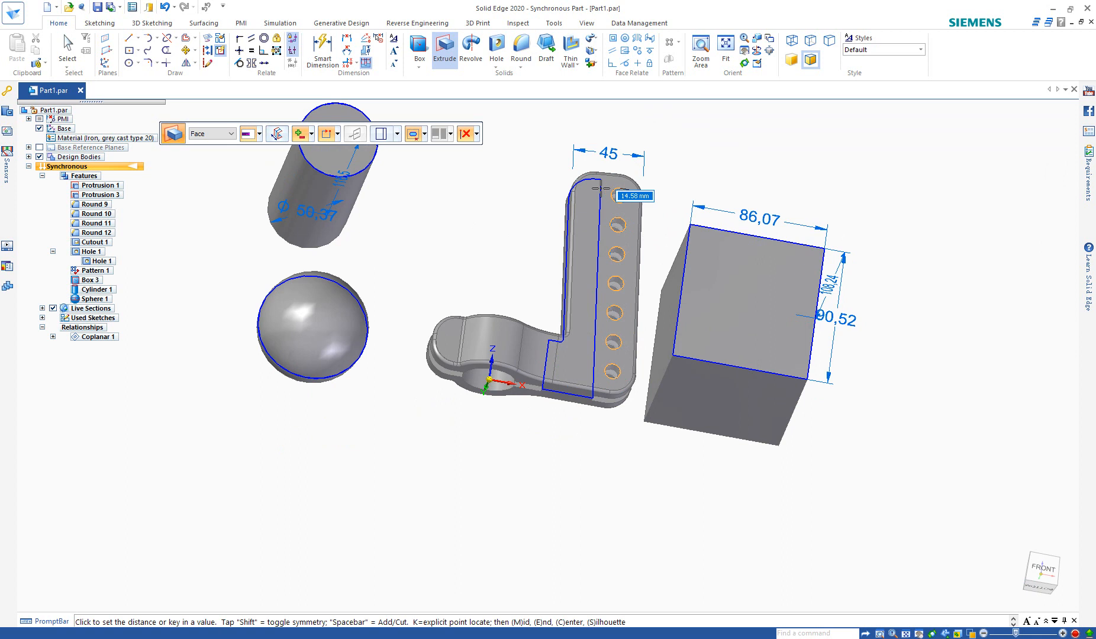
pyautogui.click(425, 134)
pyautogui.click(416, 154)
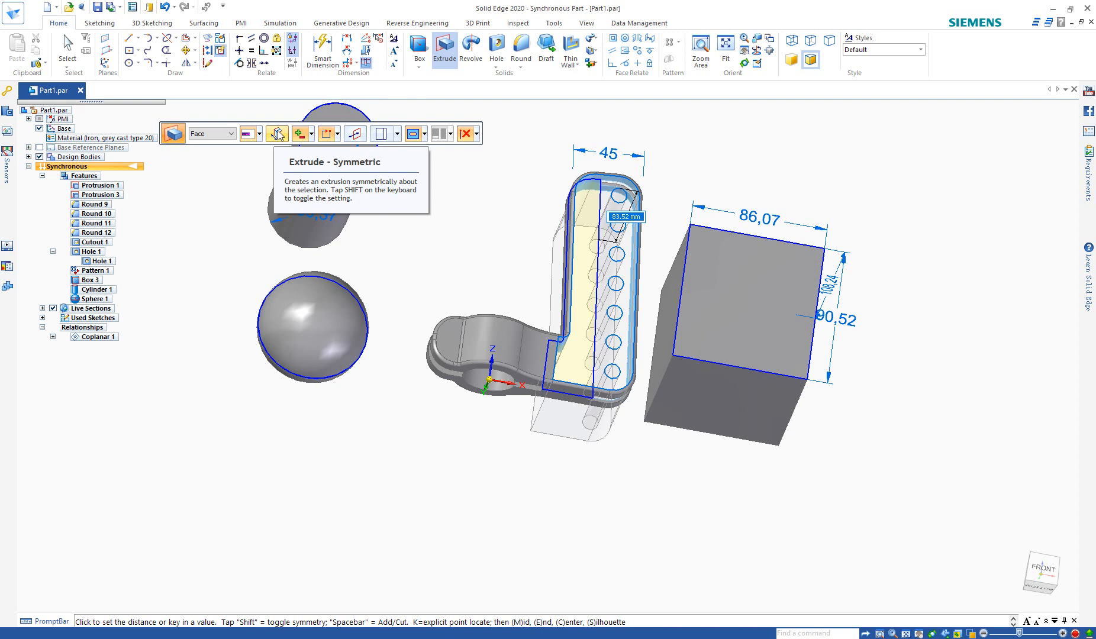
# Try the extrusion's symmetric extent, turn it off again, and review the add/cut and keypoint options.
pyautogui.click(277, 133)
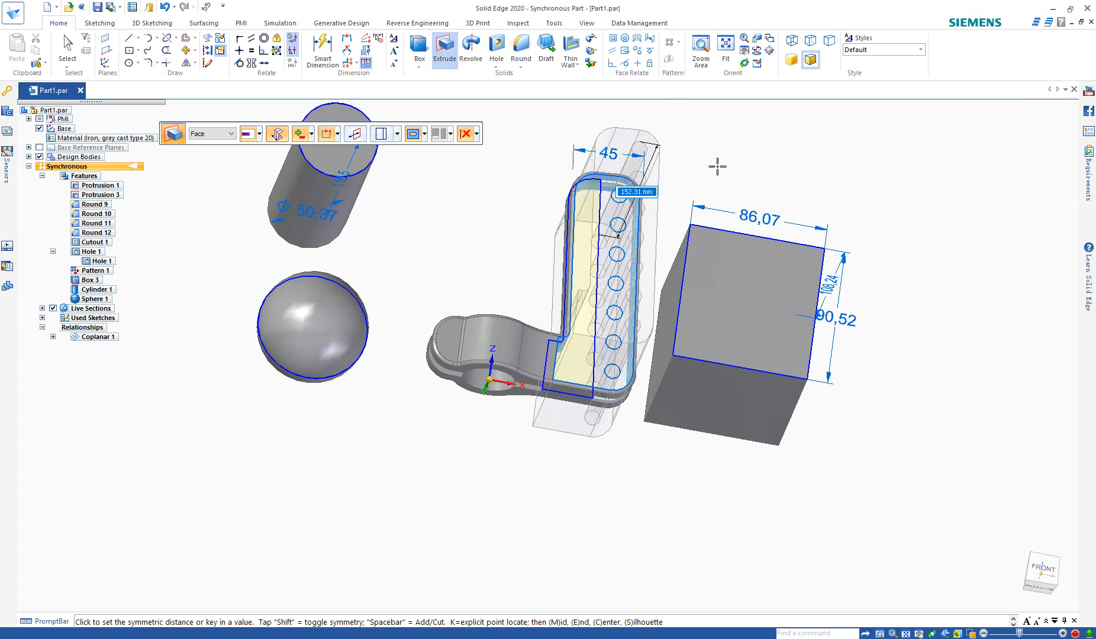
pyautogui.press('shift')
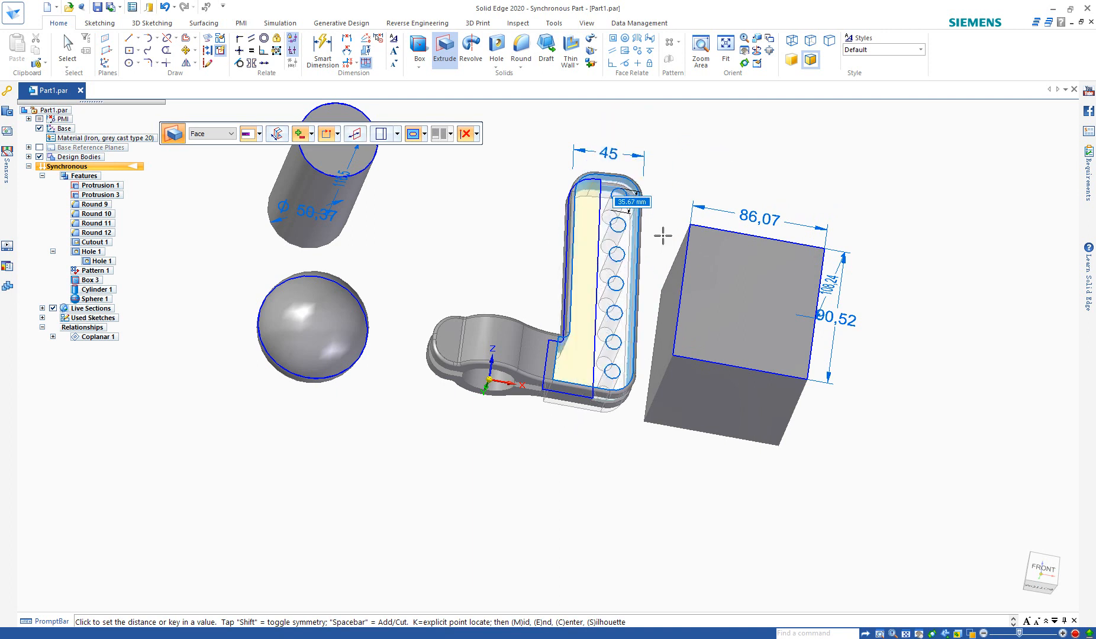
pyautogui.click(312, 134)
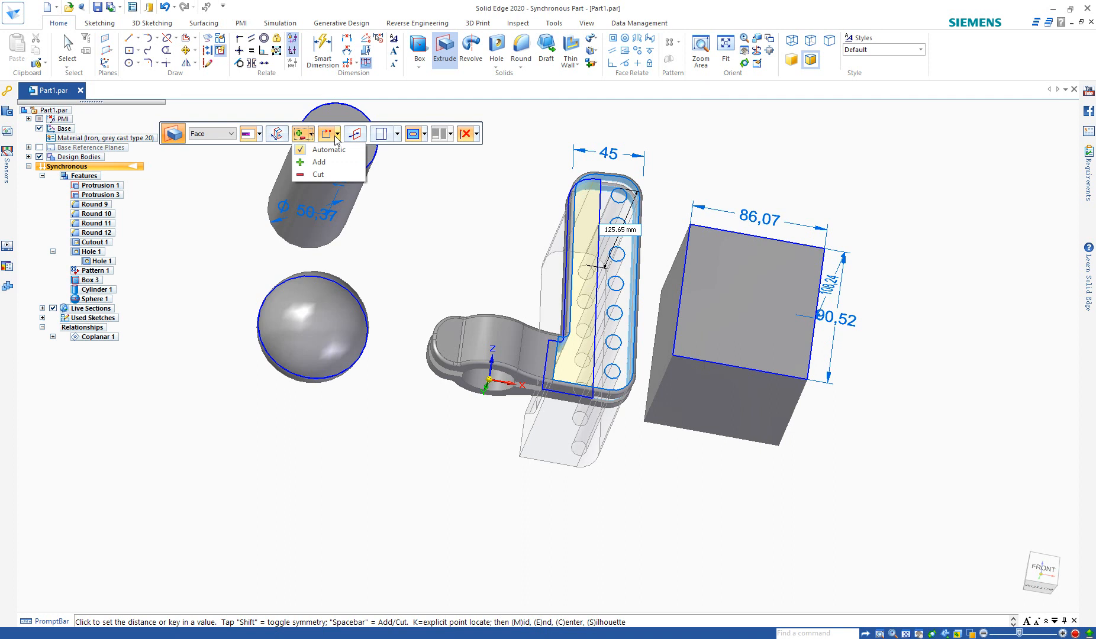
pyautogui.click(340, 135)
pyautogui.click(339, 137)
pyautogui.click(339, 136)
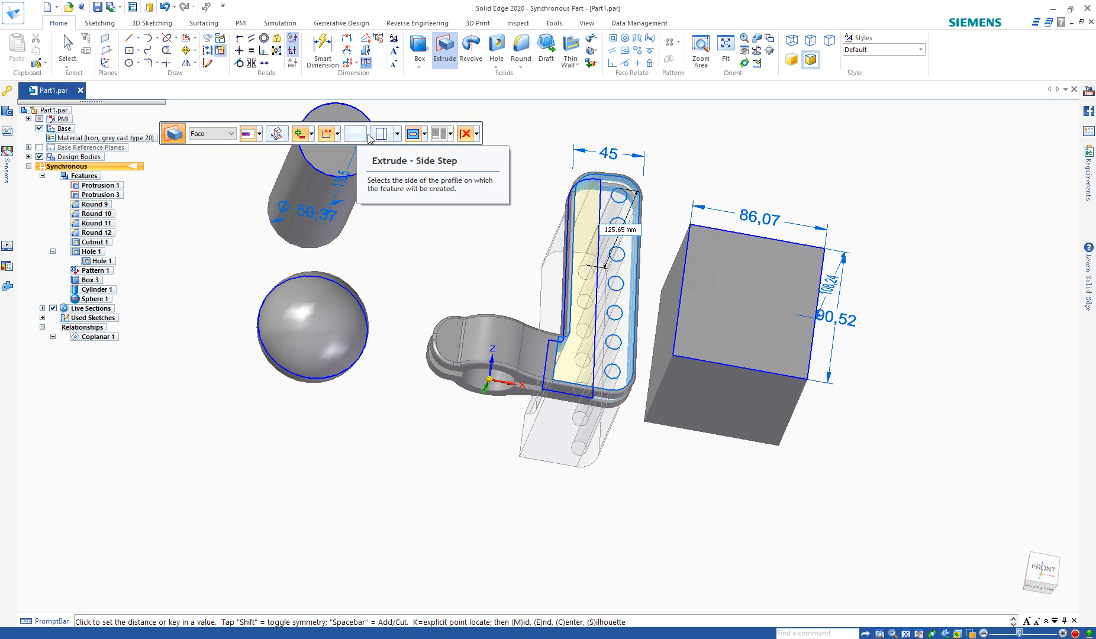
# Try the arm face extrusion with internal loops excluded, and with only the internal loops used.
pyautogui.click(426, 135)
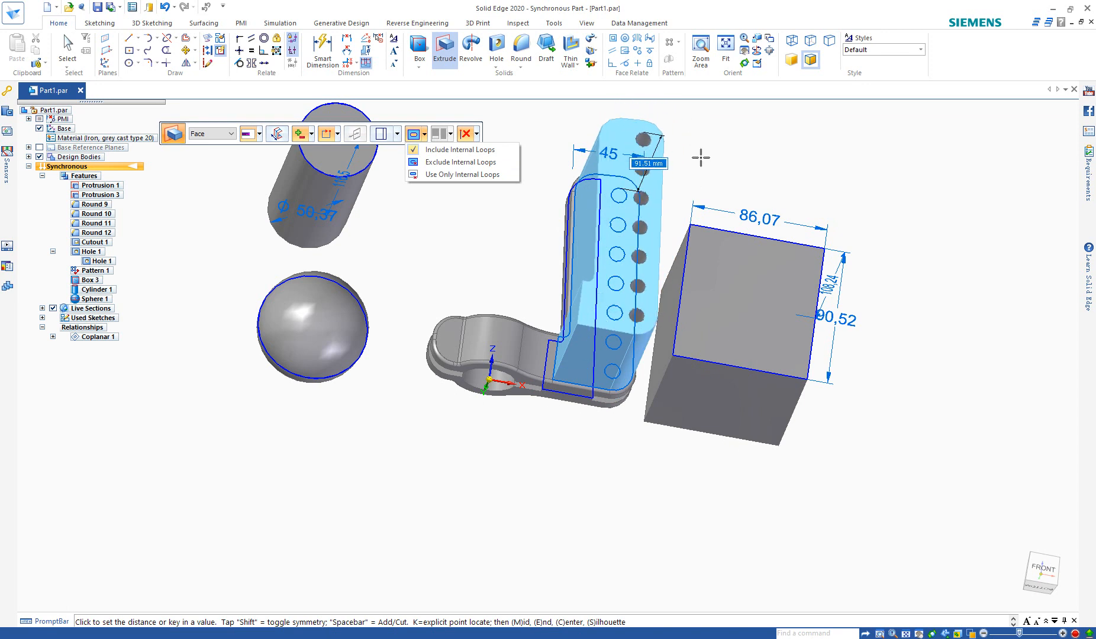
pyautogui.click(453, 162)
pyautogui.rightClick(640, 218)
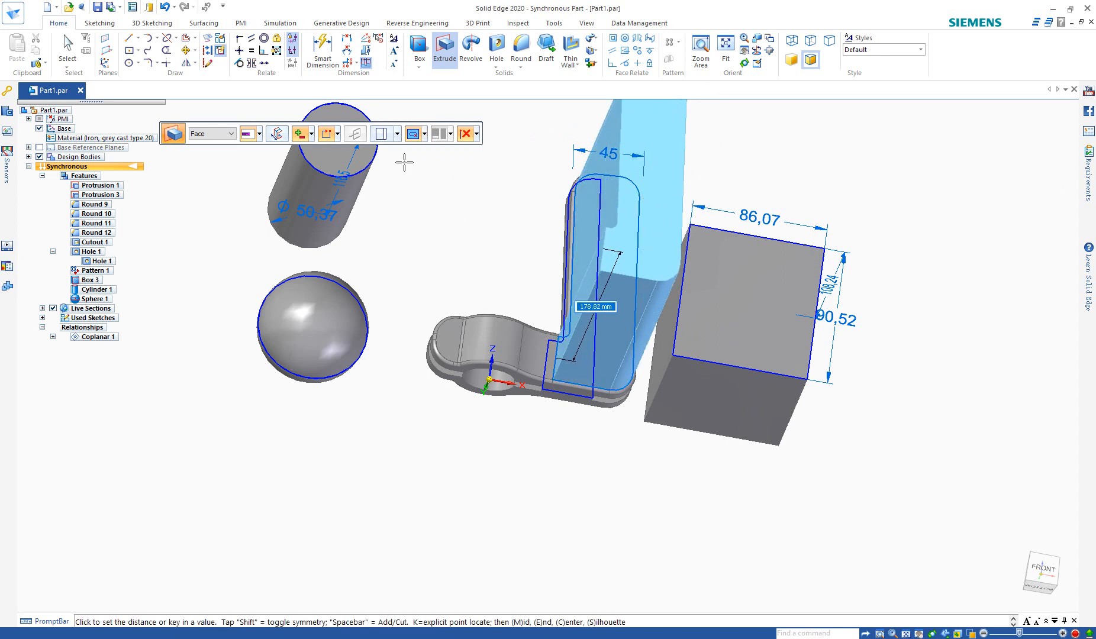
pyautogui.click(422, 135)
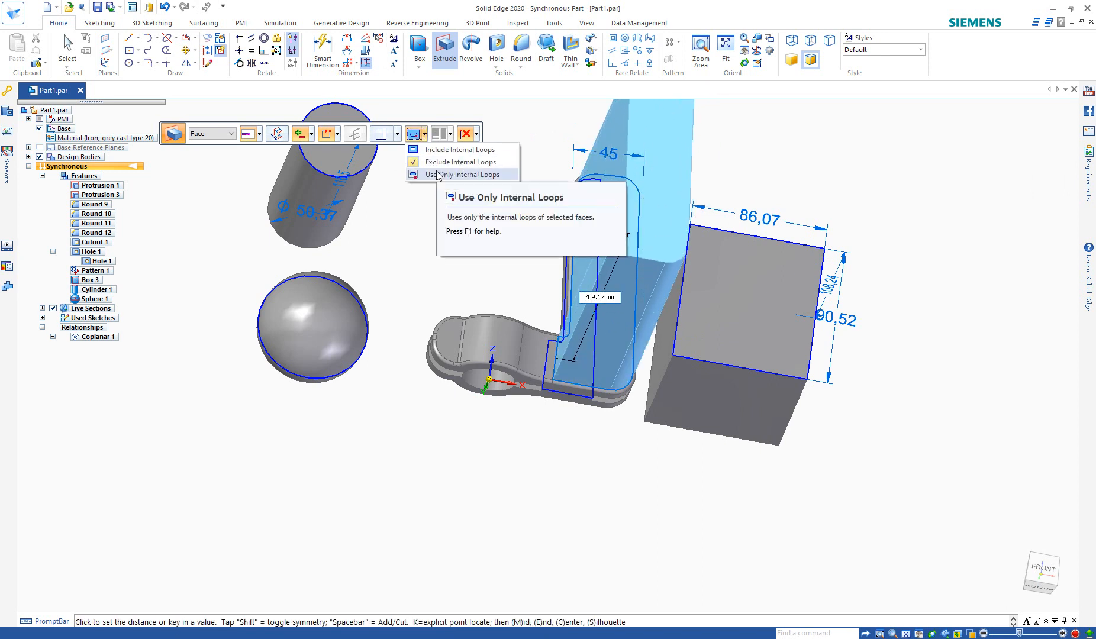
pyautogui.click(439, 175)
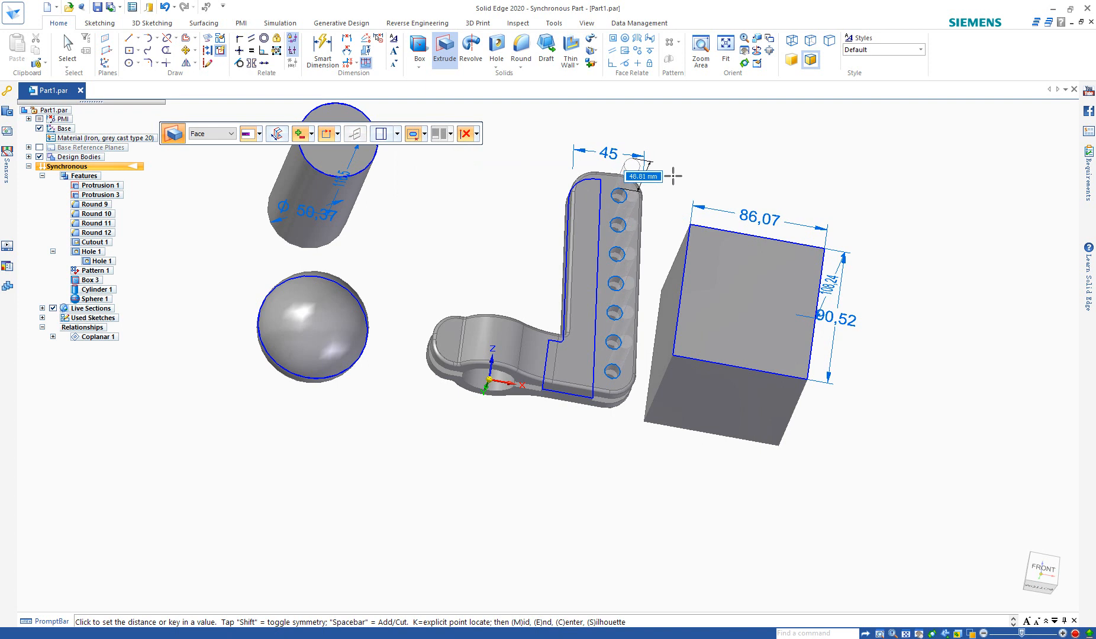
pyautogui.click(651, 181)
pyautogui.click(579, 348)
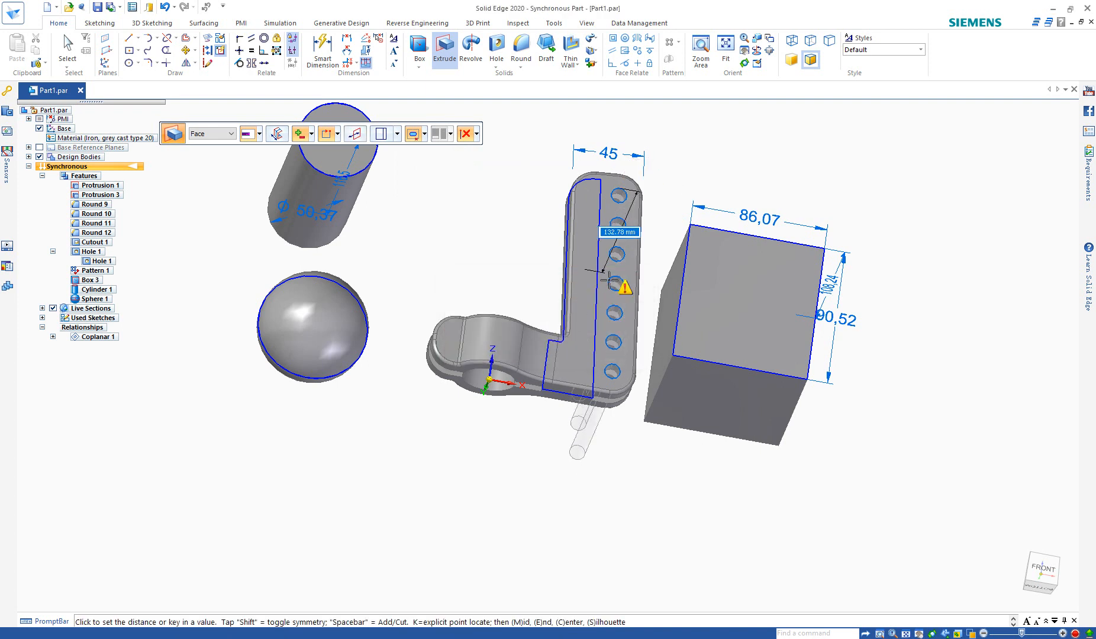
# Cut the arm inward from its front face with internal loops included, and undo the cutout.
pyautogui.click(425, 136)
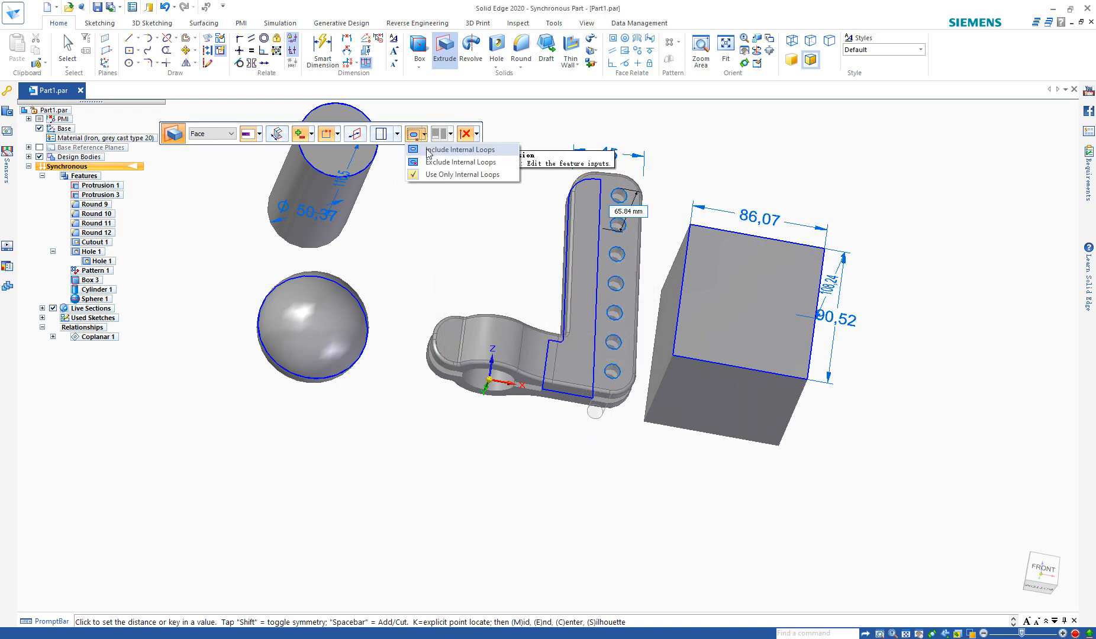
pyautogui.click(426, 151)
pyautogui.click(612, 232)
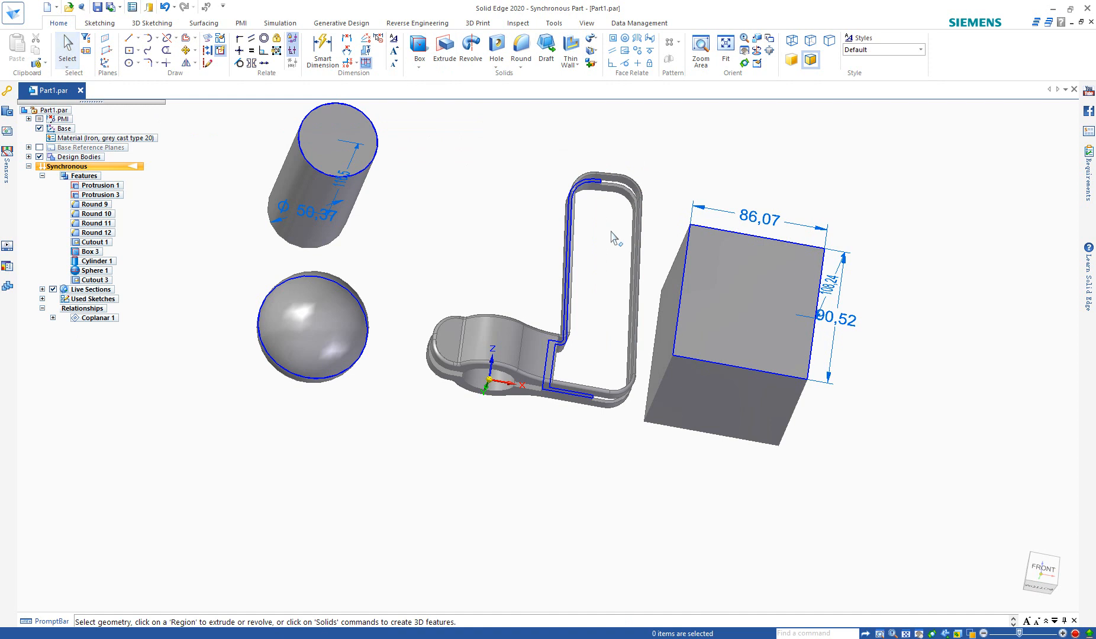
pyautogui.hotkey('ctrl', 'z')
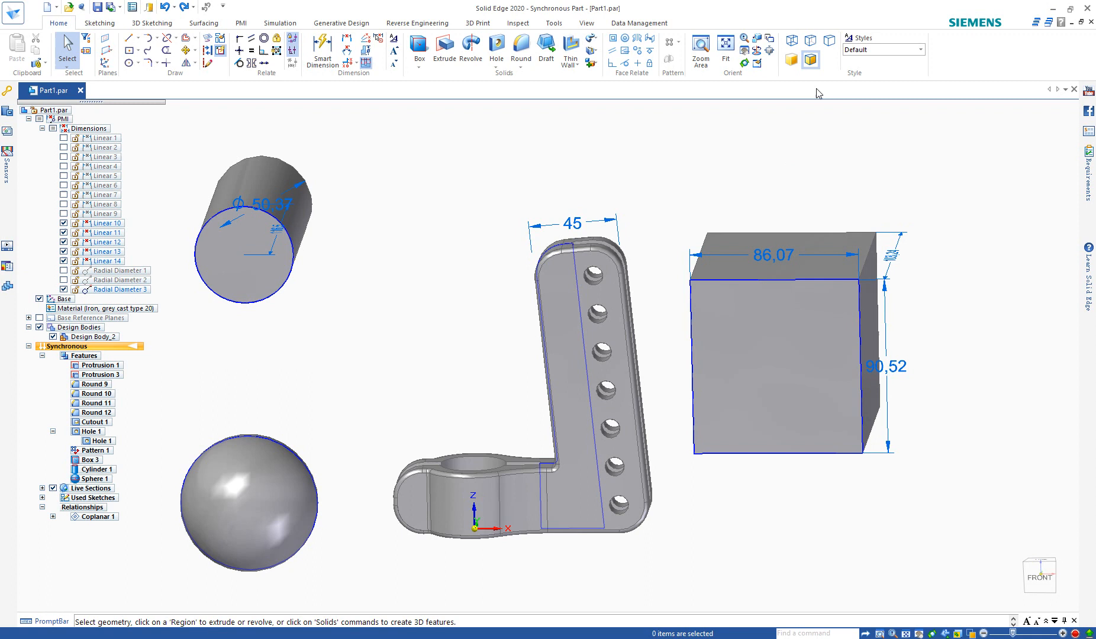
# Review the countersink, counterbore and threaded hole types in the Hole options, including head clearance, and close them without applying.
pyautogui.click(498, 56)
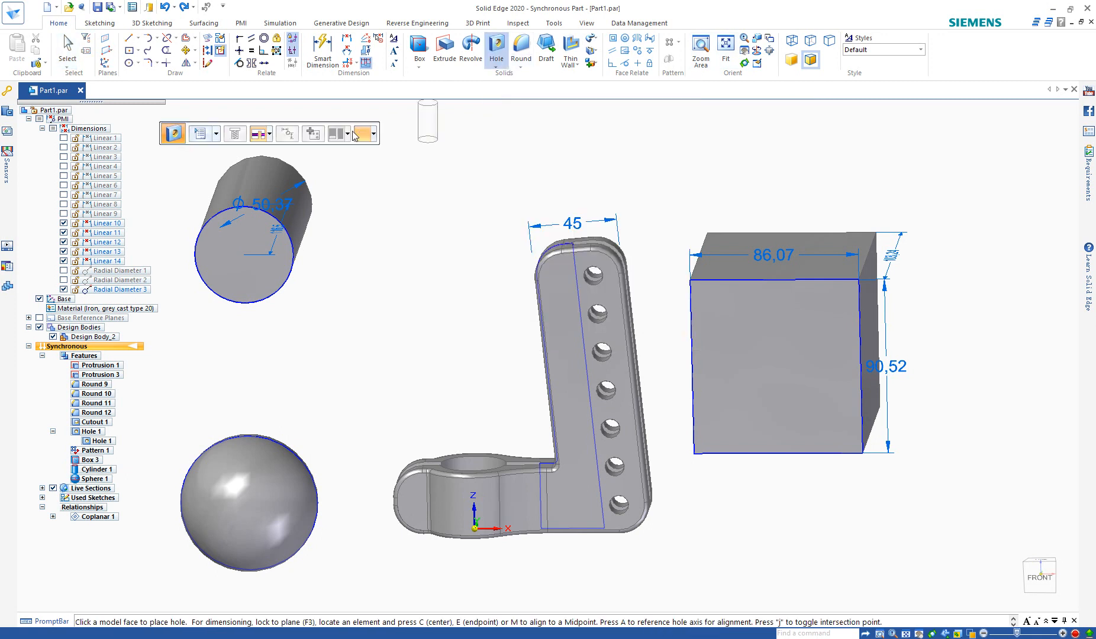
pyautogui.click(204, 139)
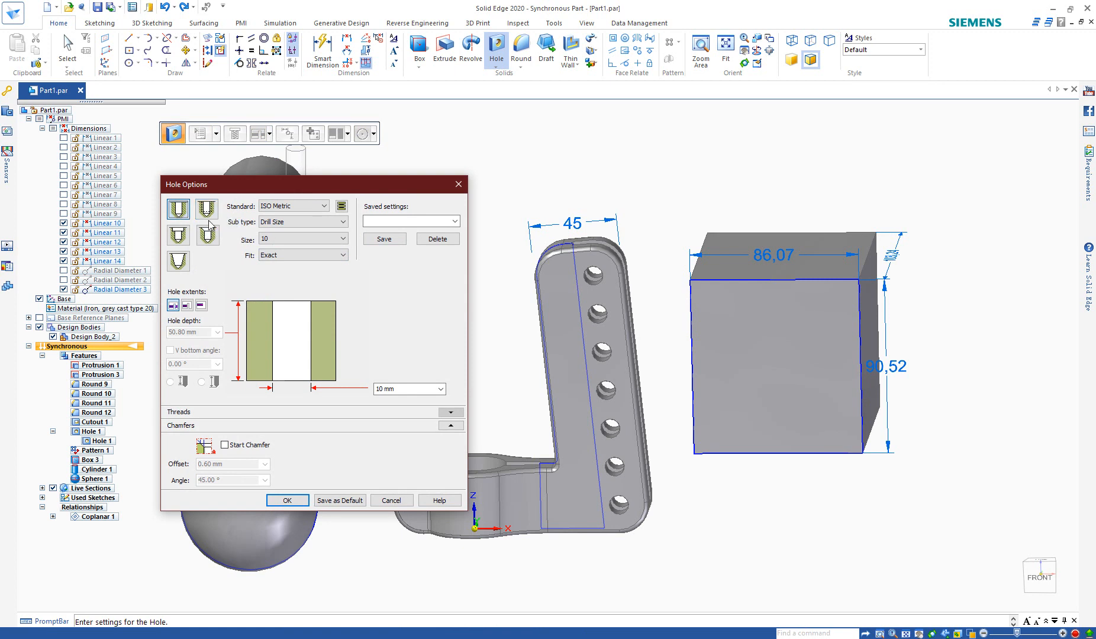
pyautogui.click(207, 237)
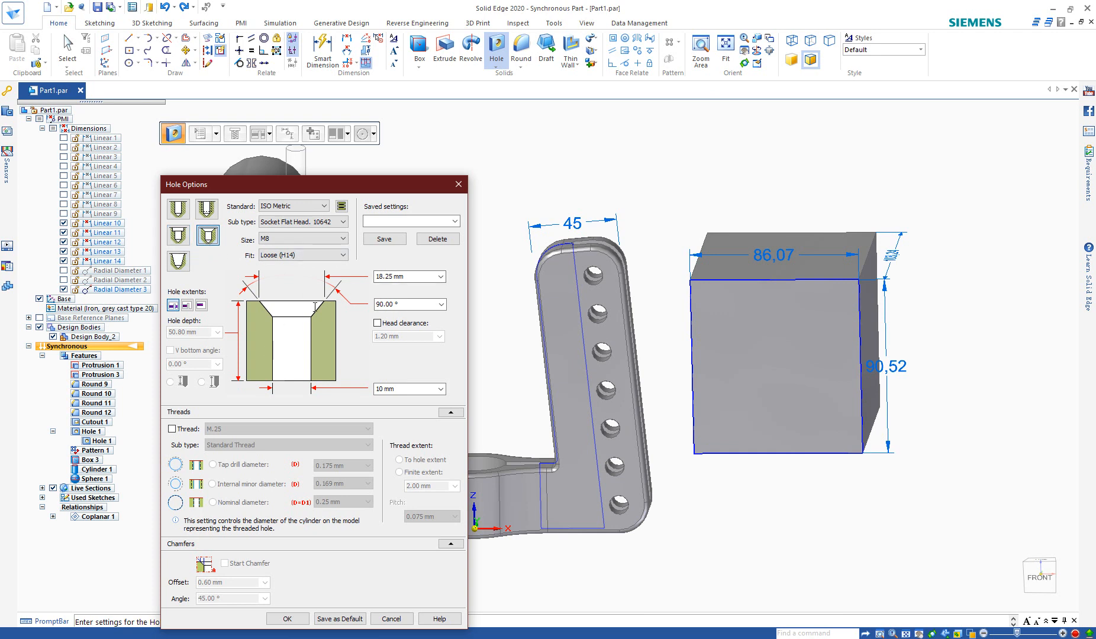
pyautogui.click(377, 323)
pyautogui.click(377, 323)
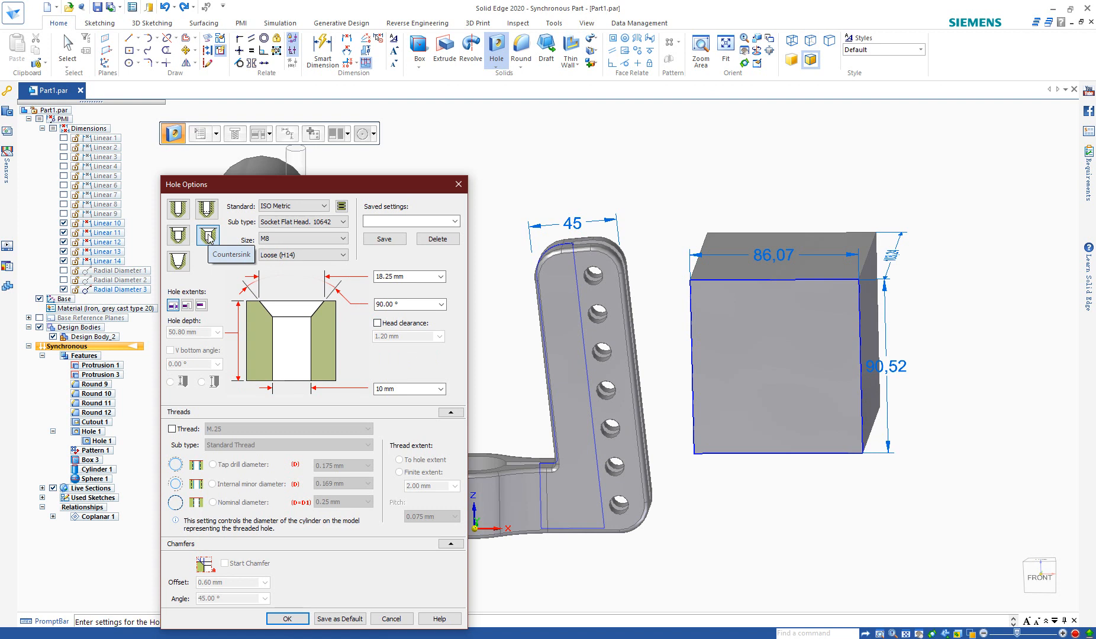
pyautogui.click(179, 238)
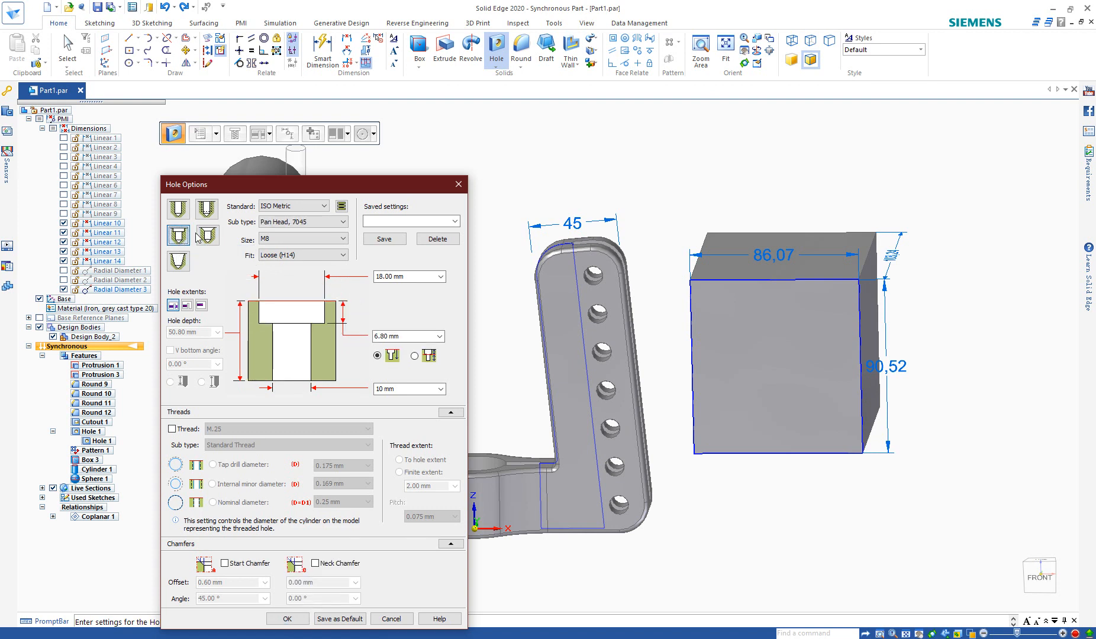
pyautogui.click(208, 218)
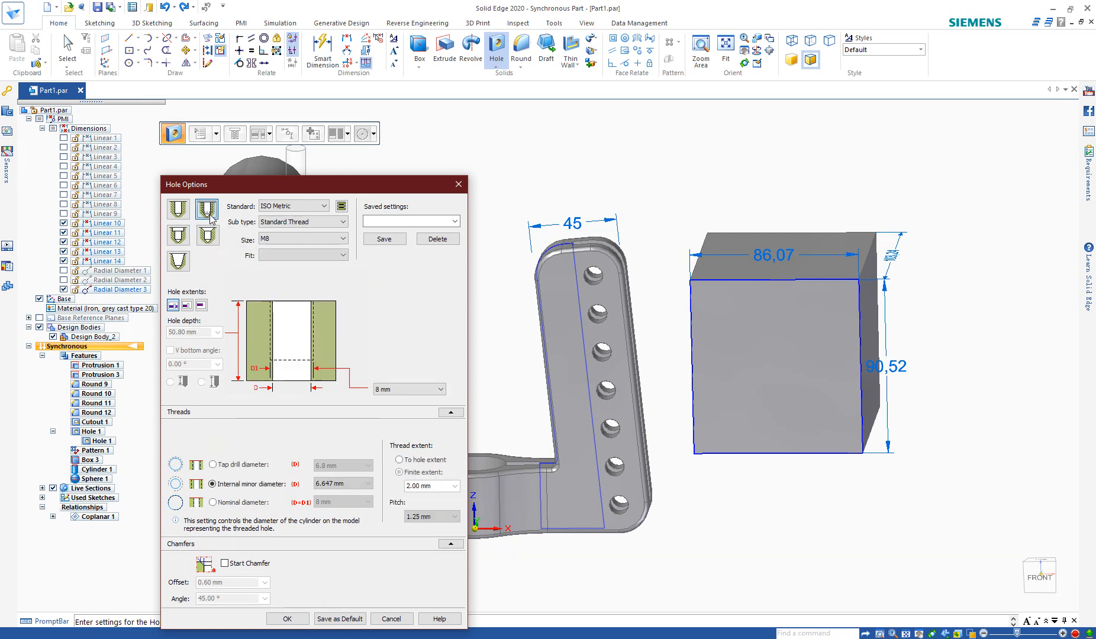
pyautogui.click(208, 235)
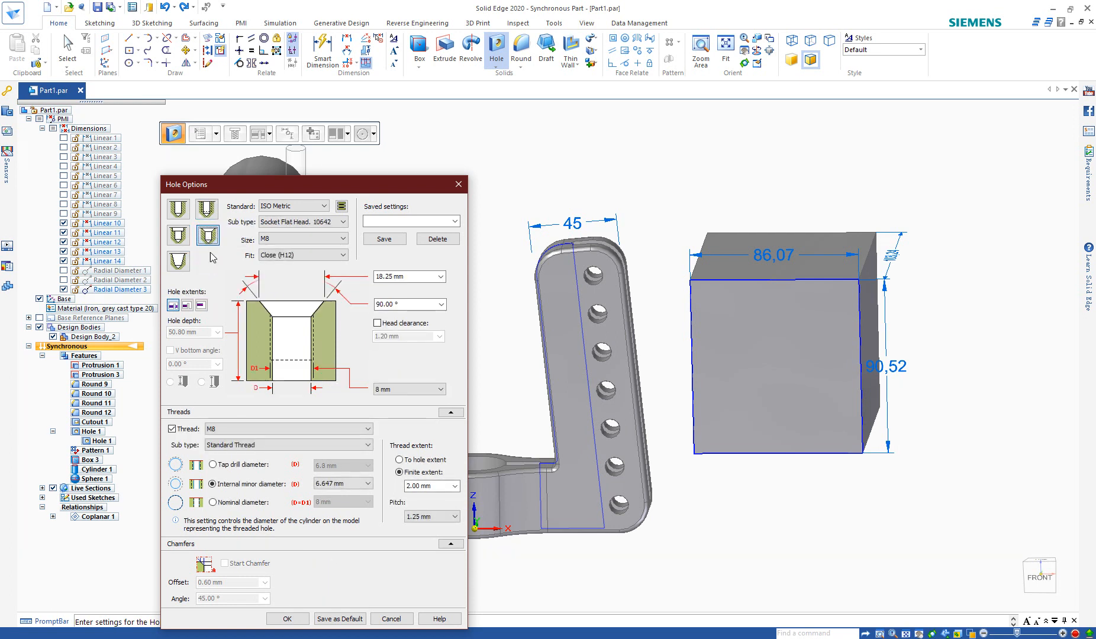
pyautogui.click(458, 185)
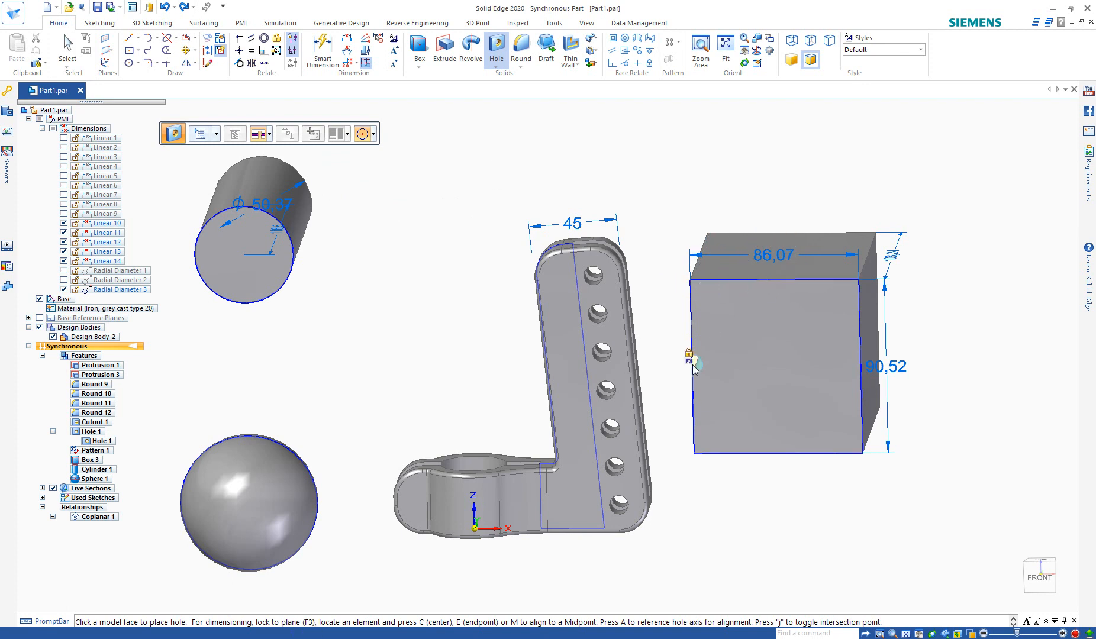
# Place a 10 mm through hole near the middle of the box's front face, with all keypoints enabled and the face plane locked.
pyautogui.moveTo(776, 349); pyautogui.dragTo(704, 352, button='middle')
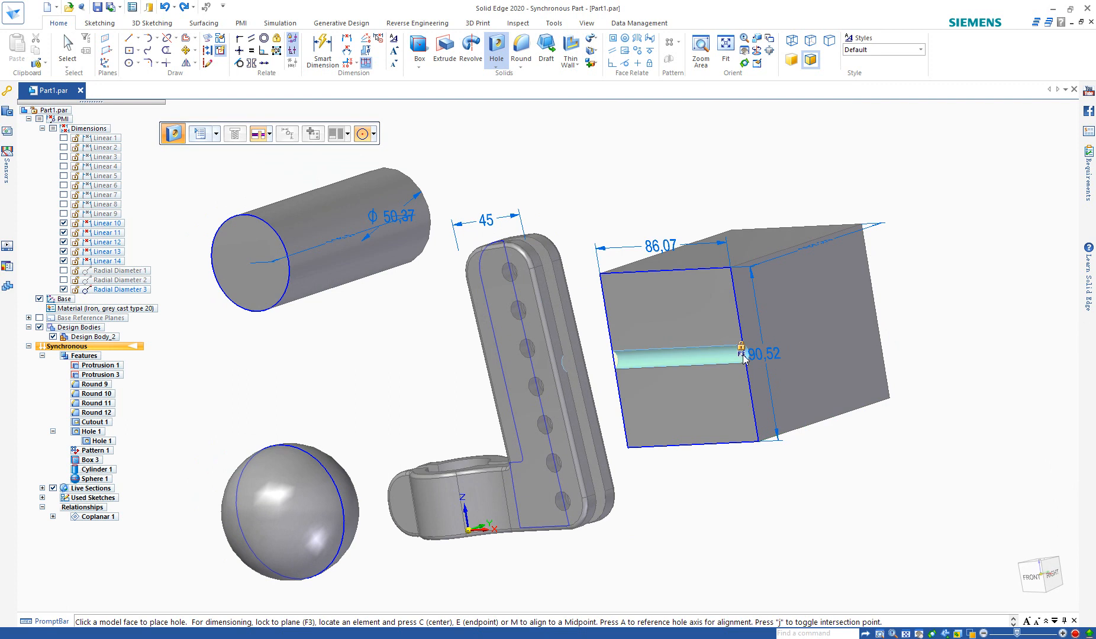
pyautogui.click(374, 134)
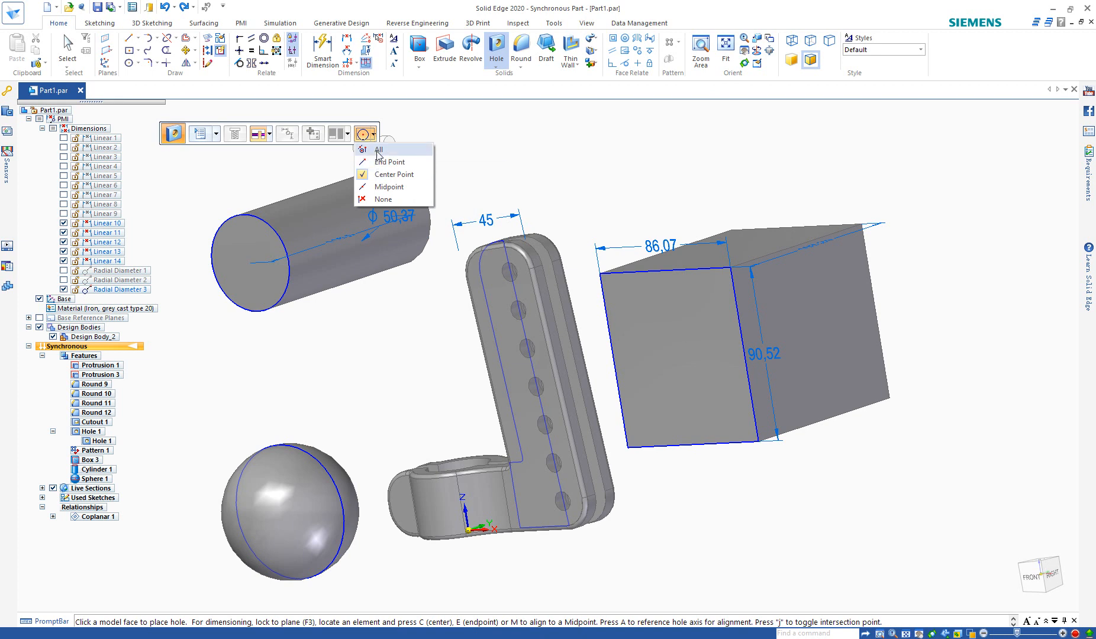
pyautogui.click(377, 149)
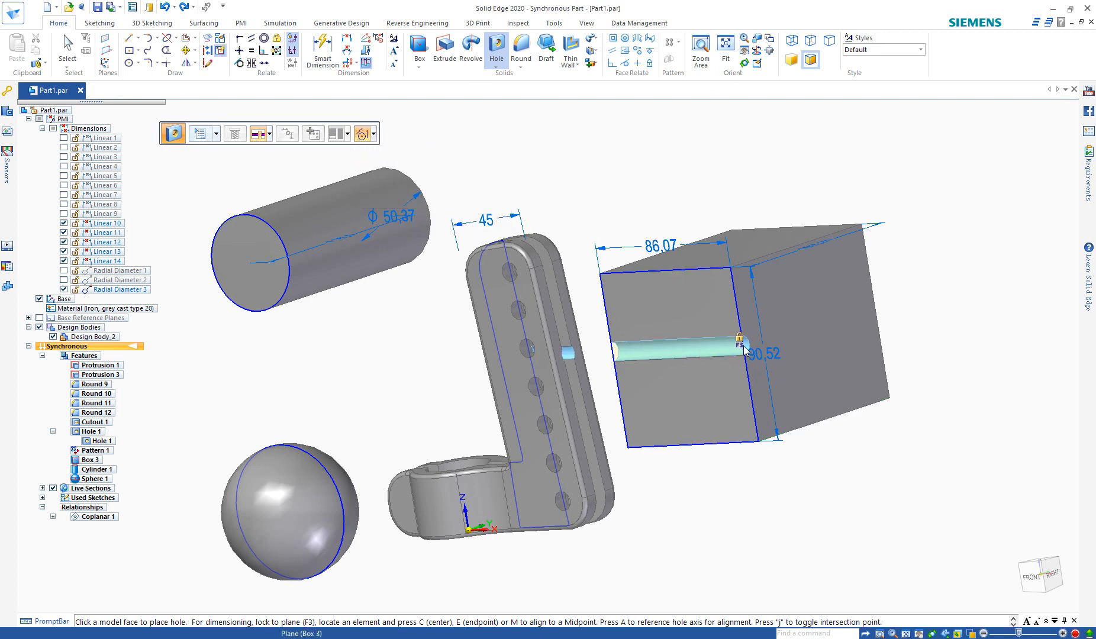
pyautogui.scroll(2, 746, 353)
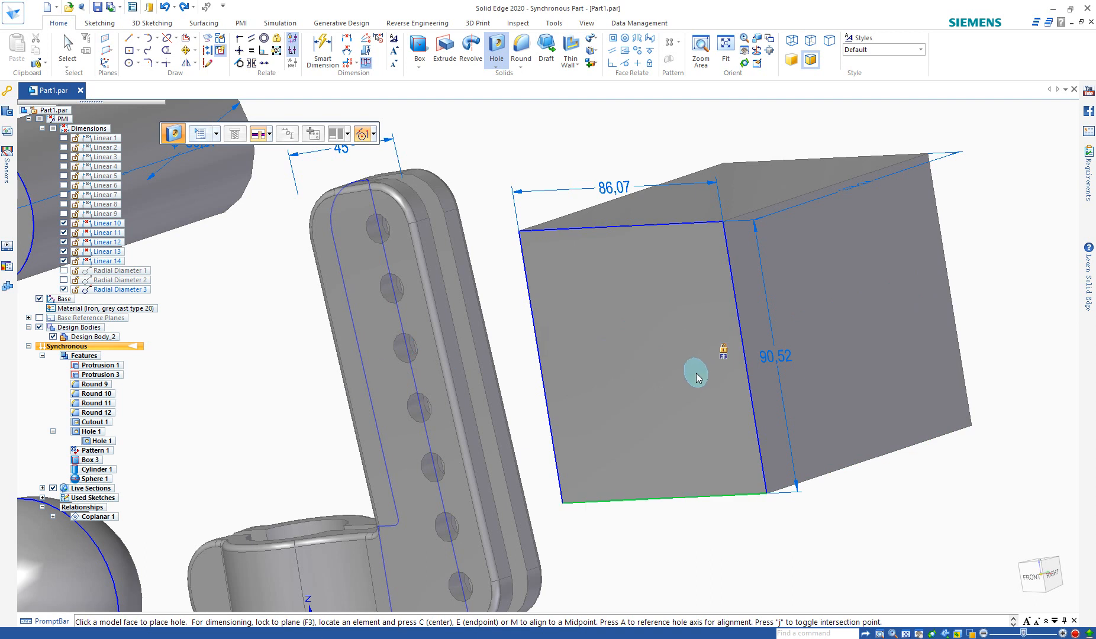
pyautogui.press('F3')
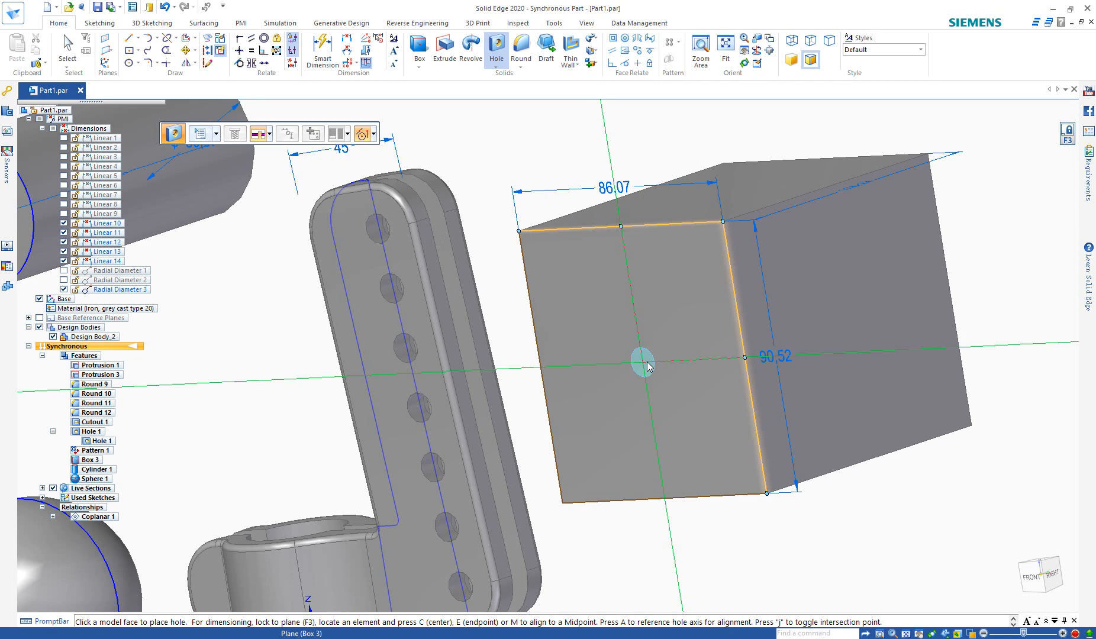
pyautogui.click(647, 362)
pyautogui.moveTo(680, 412)
pyautogui.mouseDown(button='middle')
pyautogui.moveTo(749, 378)
pyautogui.moveTo(738, 399)
pyautogui.moveTo(692, 405)
pyautogui.mouseUp(button='middle')
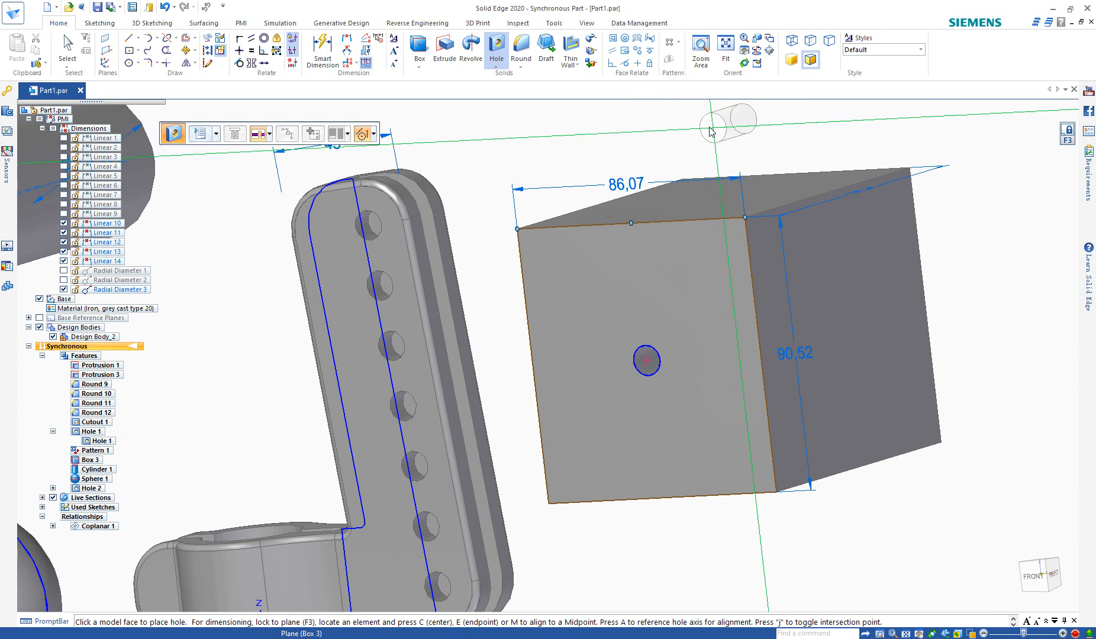
# Set up a 2 mm Round on the upper front edge of the box.
pyautogui.click(507, 69)
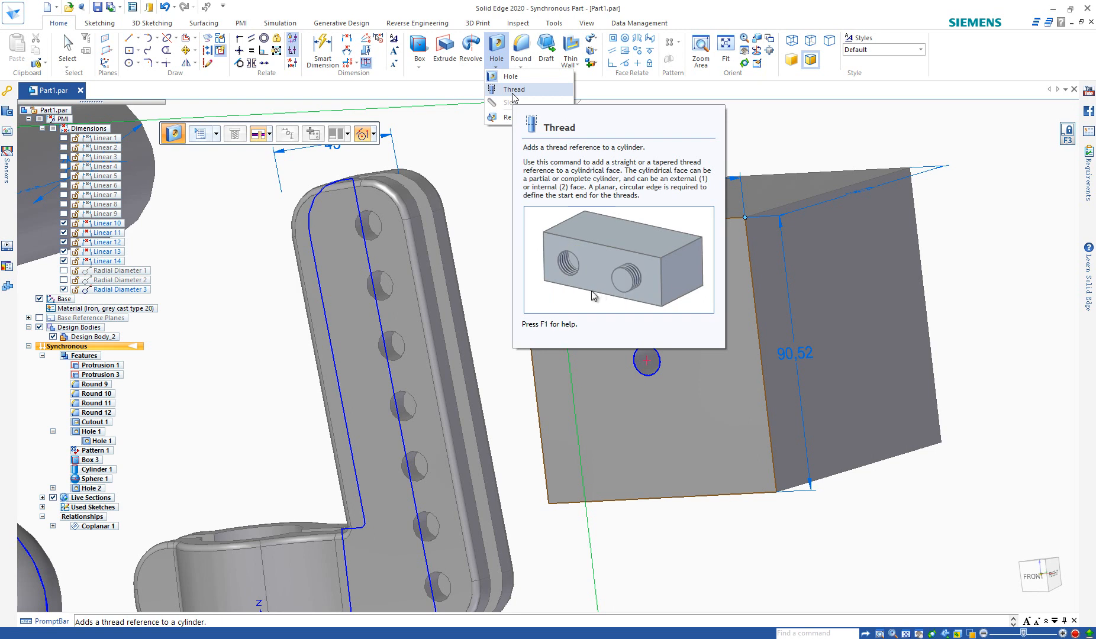
pyautogui.click(523, 50)
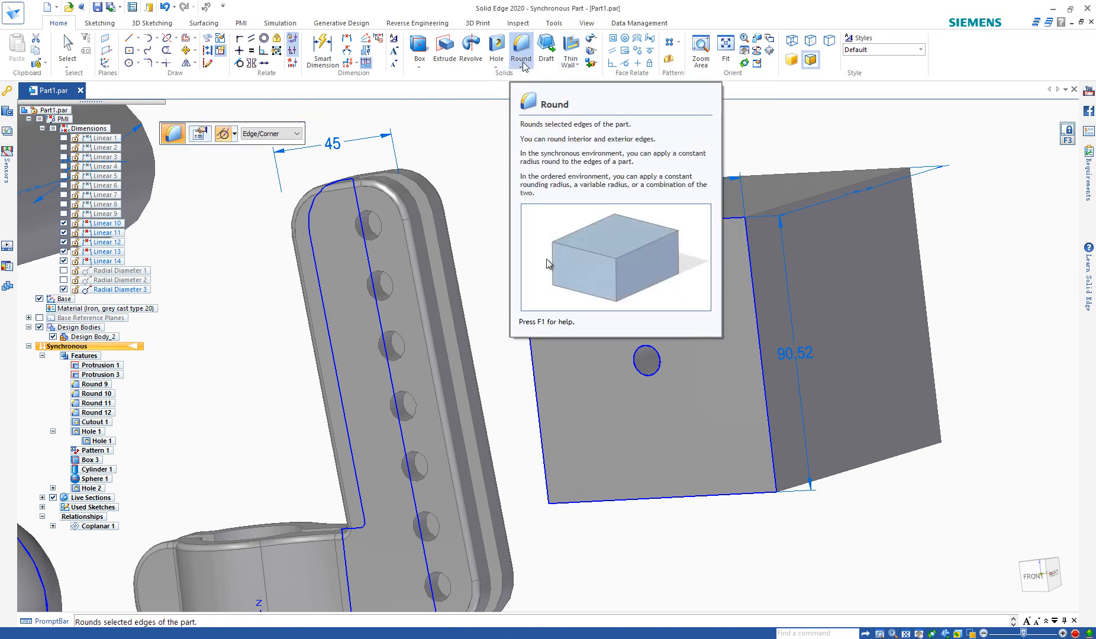
pyautogui.click(656, 227)
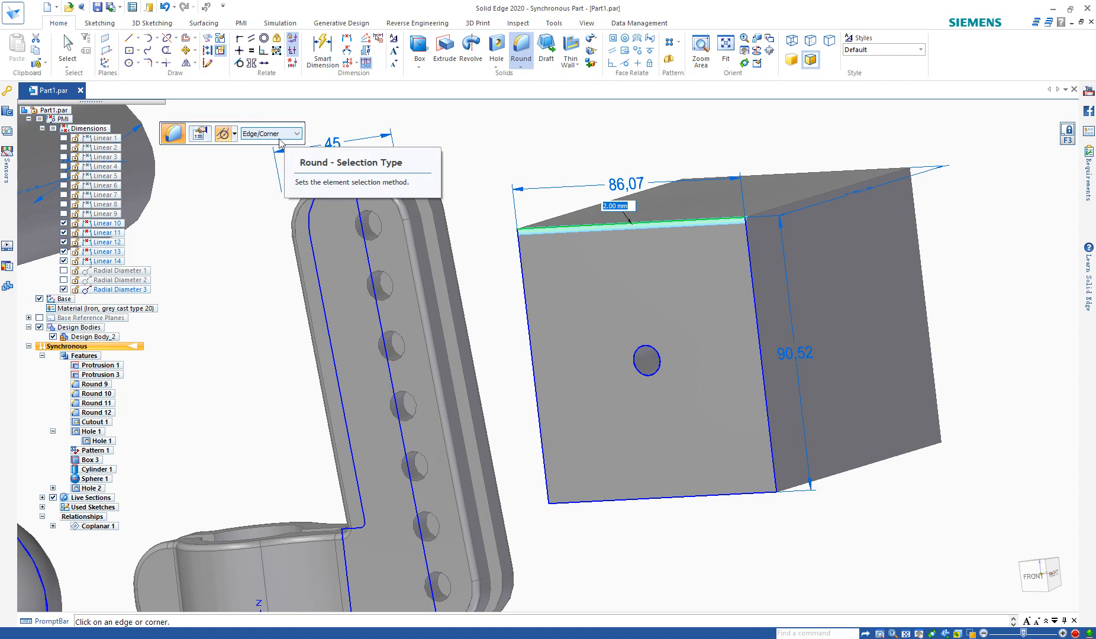
# Compare the corner and sharp-edge round parameters, and accept them with Miter at corner and Roll along sharp edges.
pyautogui.click(200, 135)
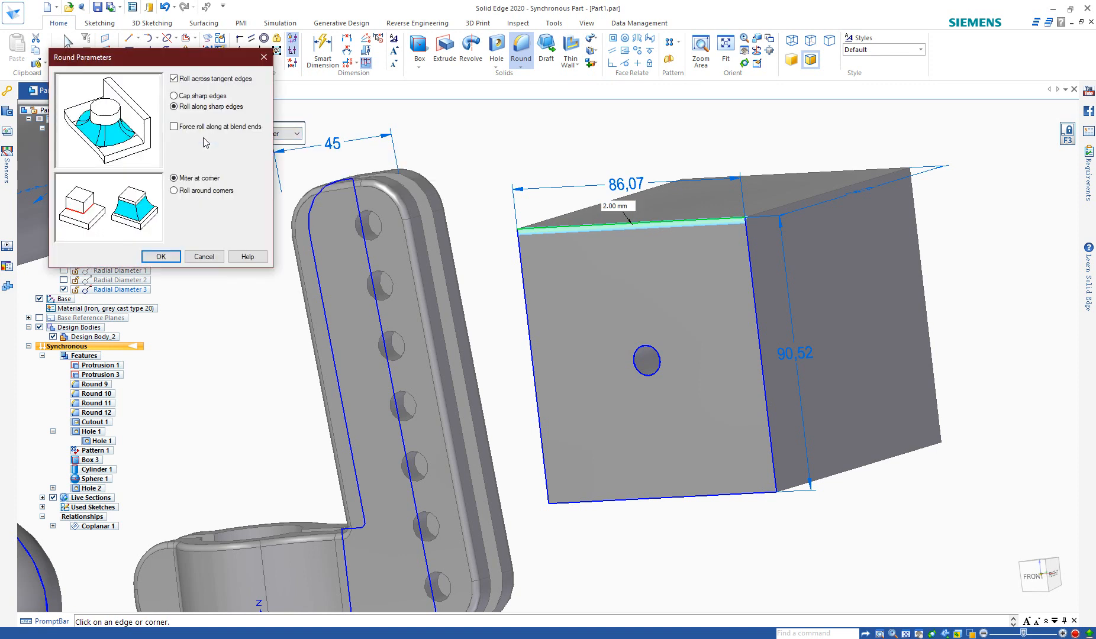
pyautogui.moveTo(190, 59); pyautogui.dragTo(219, 202)
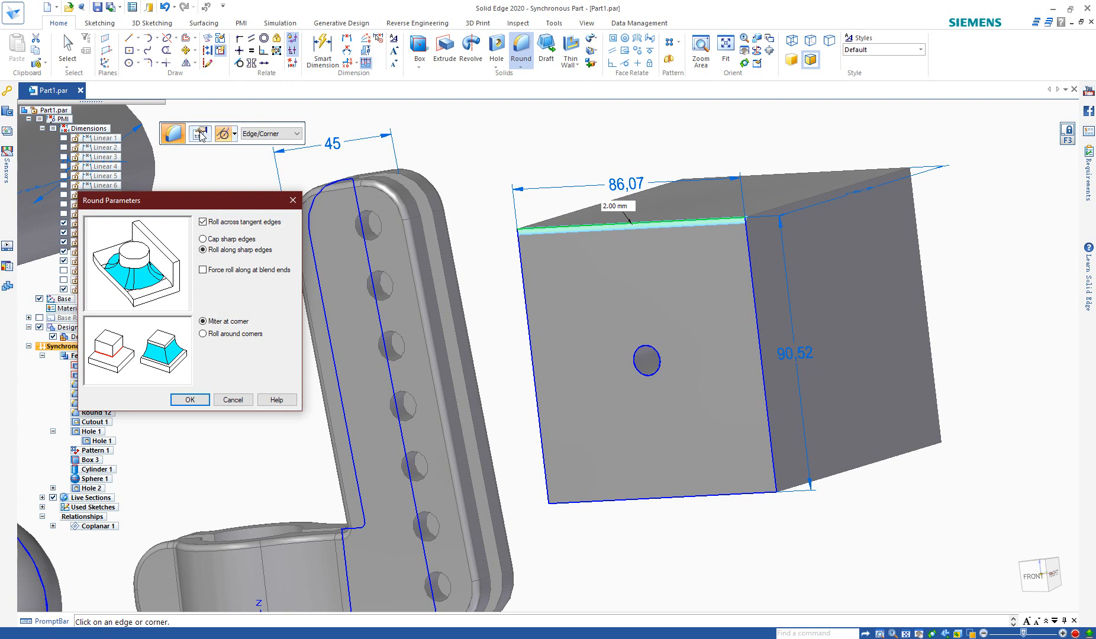
pyautogui.moveTo(215, 207); pyautogui.dragTo(269, 199)
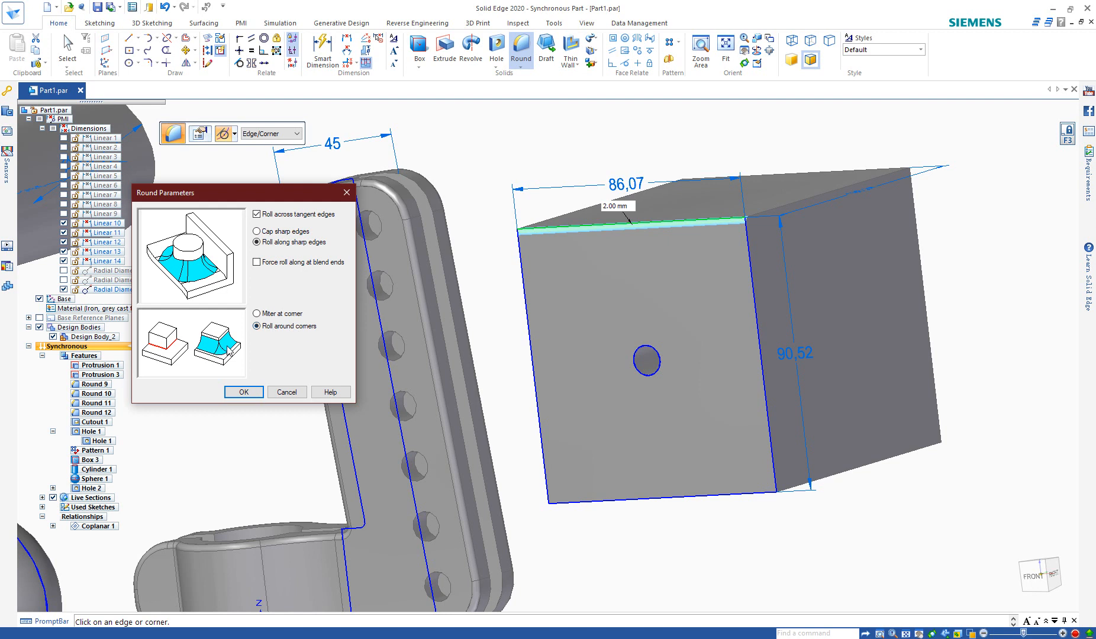
pyautogui.click(256, 313)
pyautogui.click(257, 326)
pyautogui.click(258, 314)
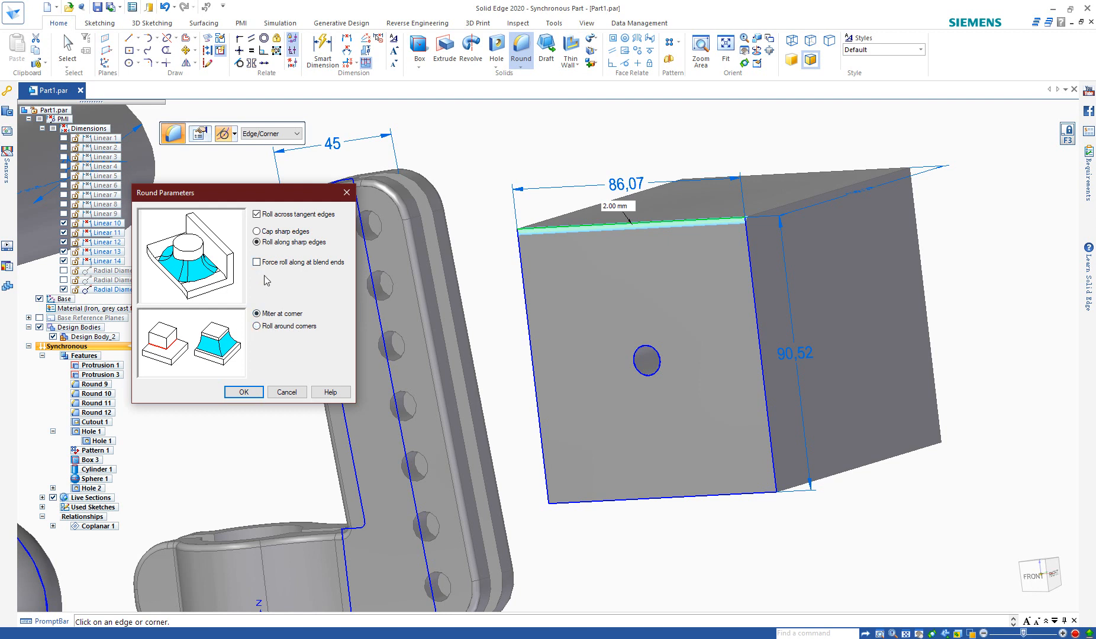
pyautogui.click(256, 231)
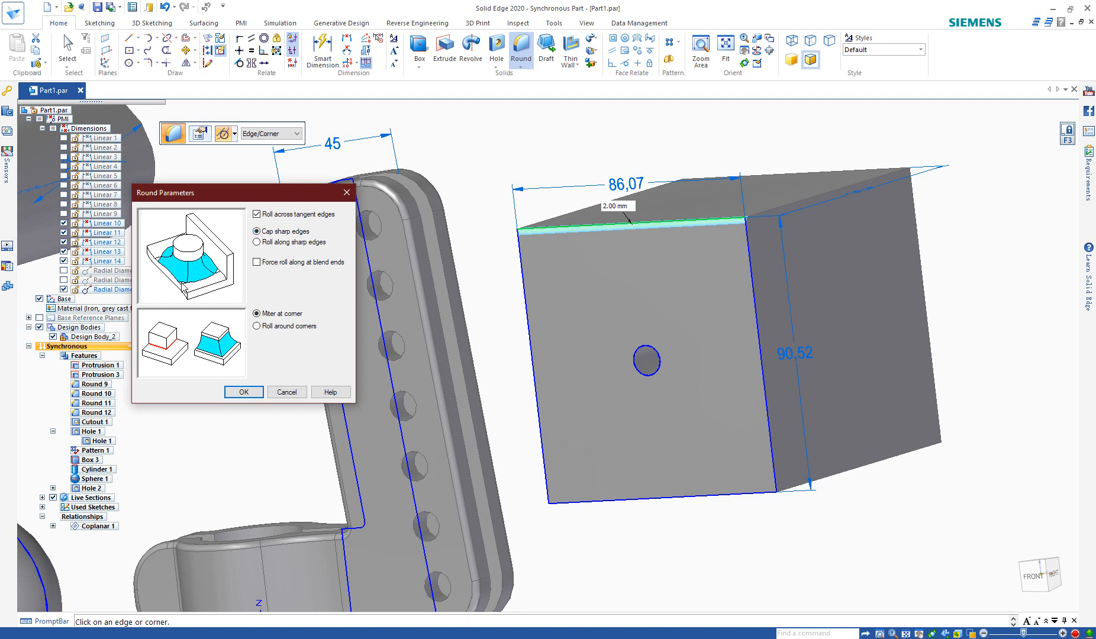
pyautogui.click(257, 242)
pyautogui.click(257, 231)
pyautogui.click(257, 242)
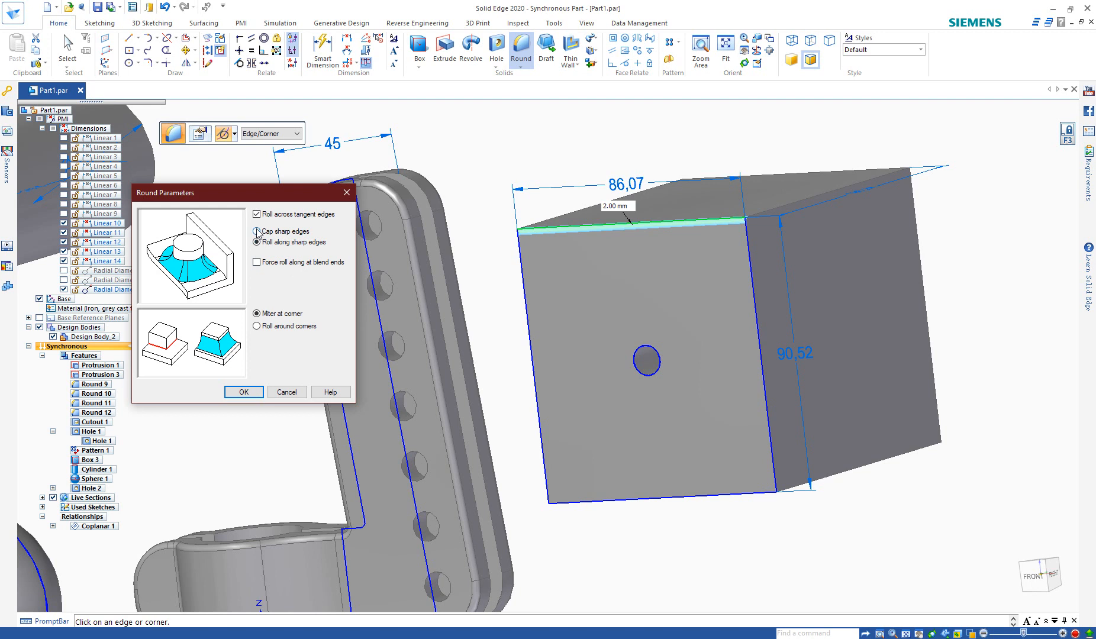
pyautogui.click(244, 392)
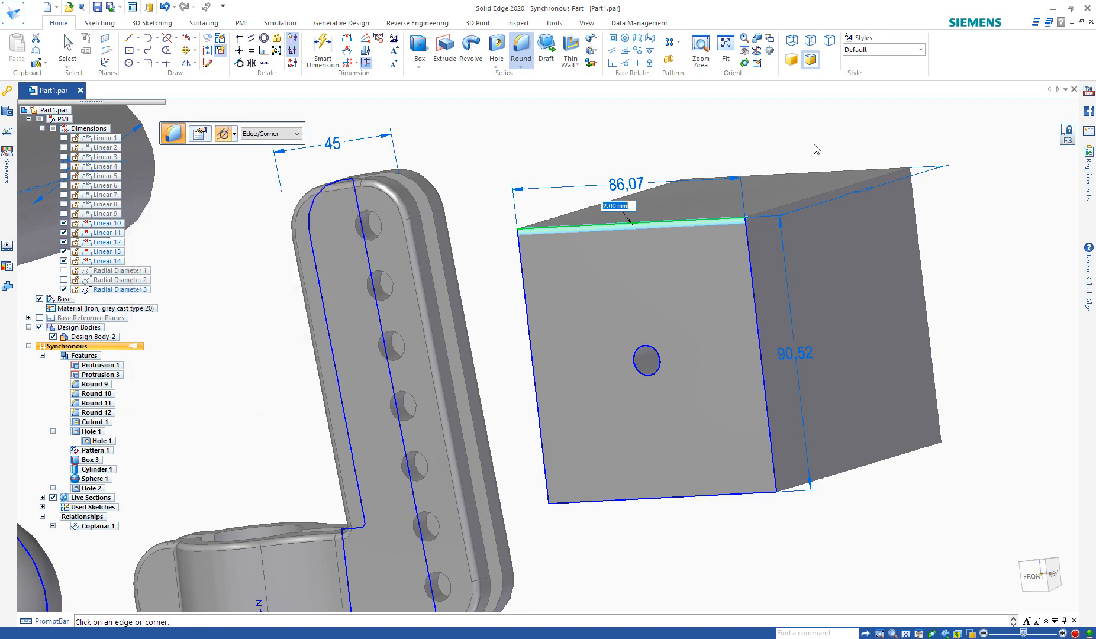
# Apply the 2 mm round by switching to the Blend command, and choose the variable radius type for the back of the box.
pyautogui.click(522, 67)
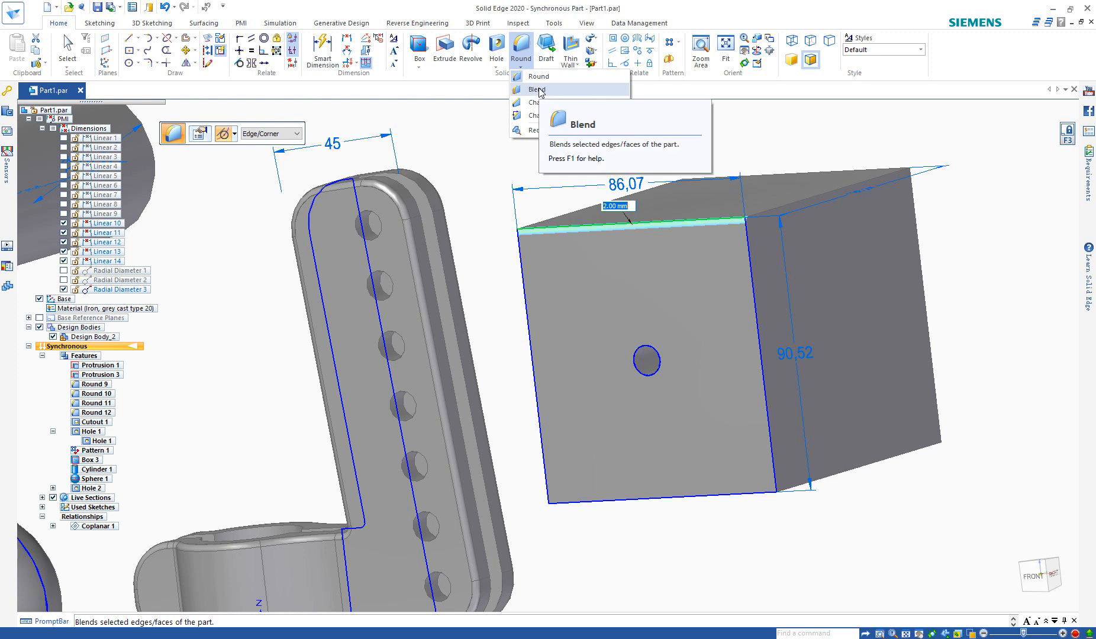
pyautogui.click(538, 90)
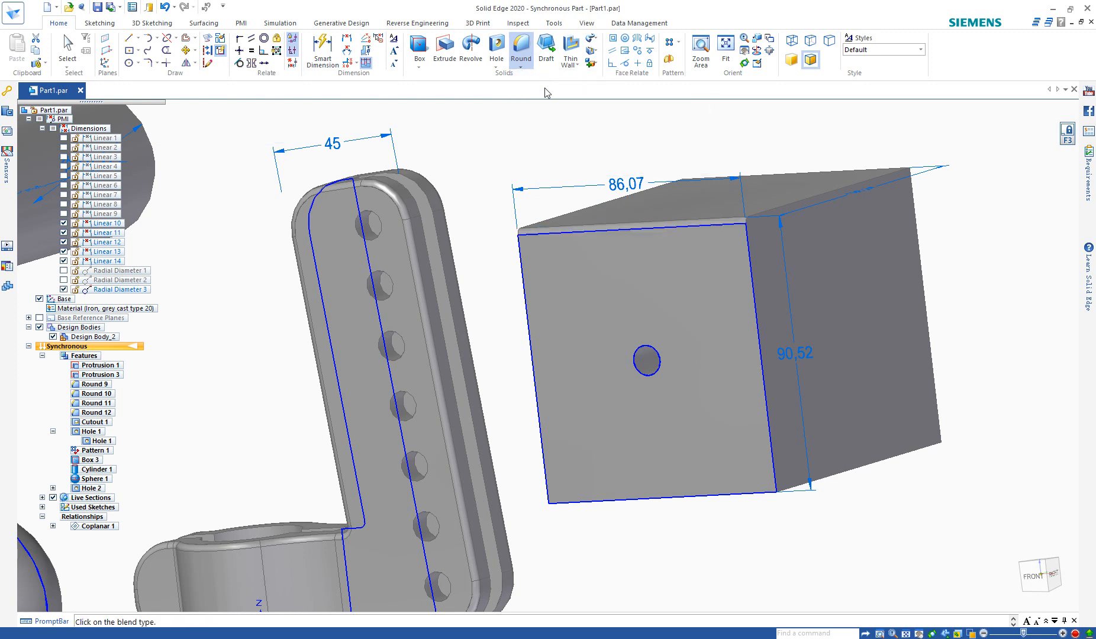
pyautogui.moveTo(818, 302); pyautogui.dragTo(727, 323, button='middle')
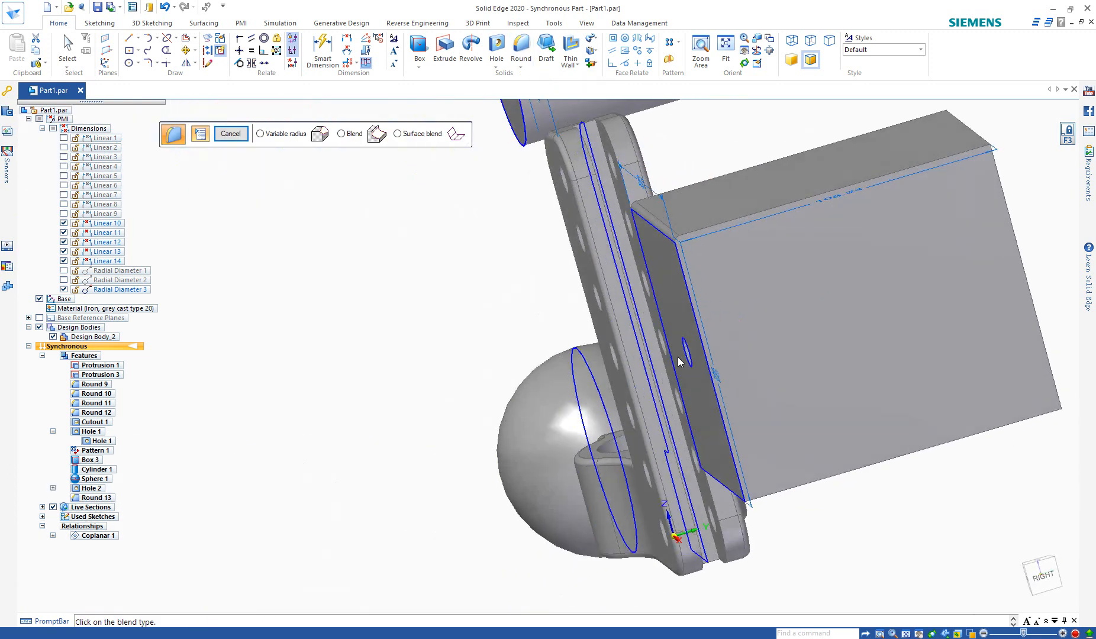
pyautogui.moveTo(977, 272); pyautogui.dragTo(820, 350, button='middle')
pyautogui.scroll(-3, 621, 426)
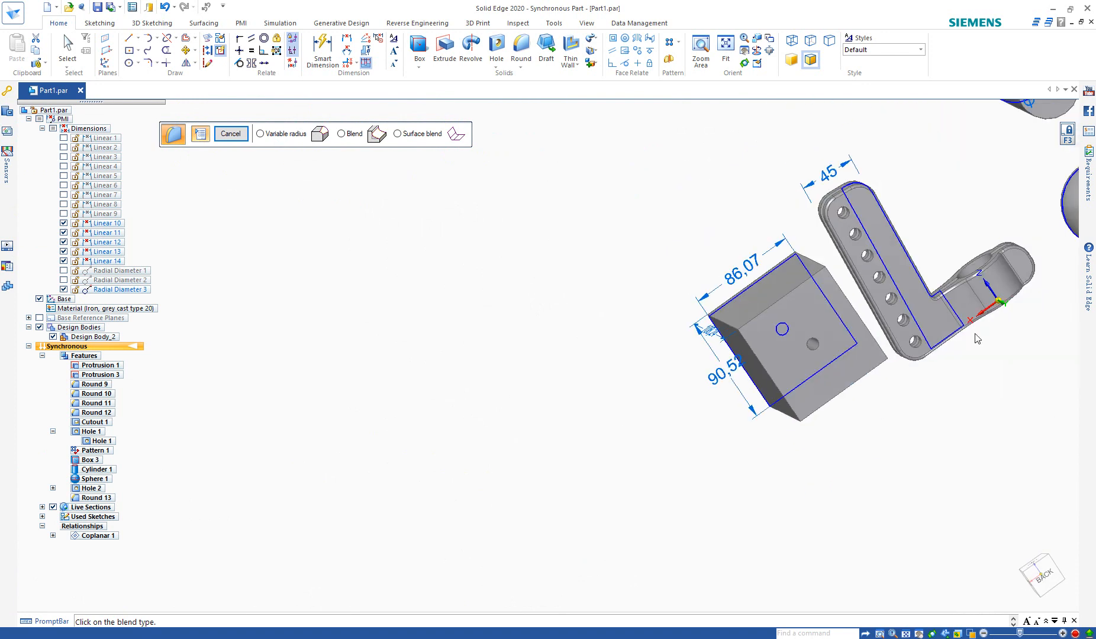
pyautogui.scroll(3, 976, 333)
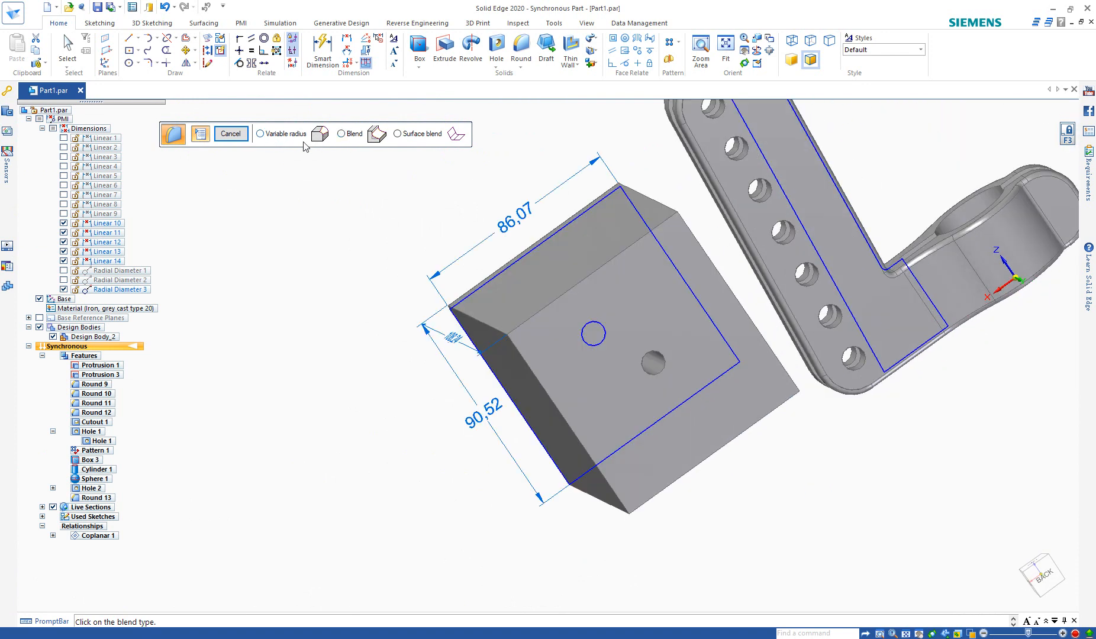
pyautogui.click(260, 134)
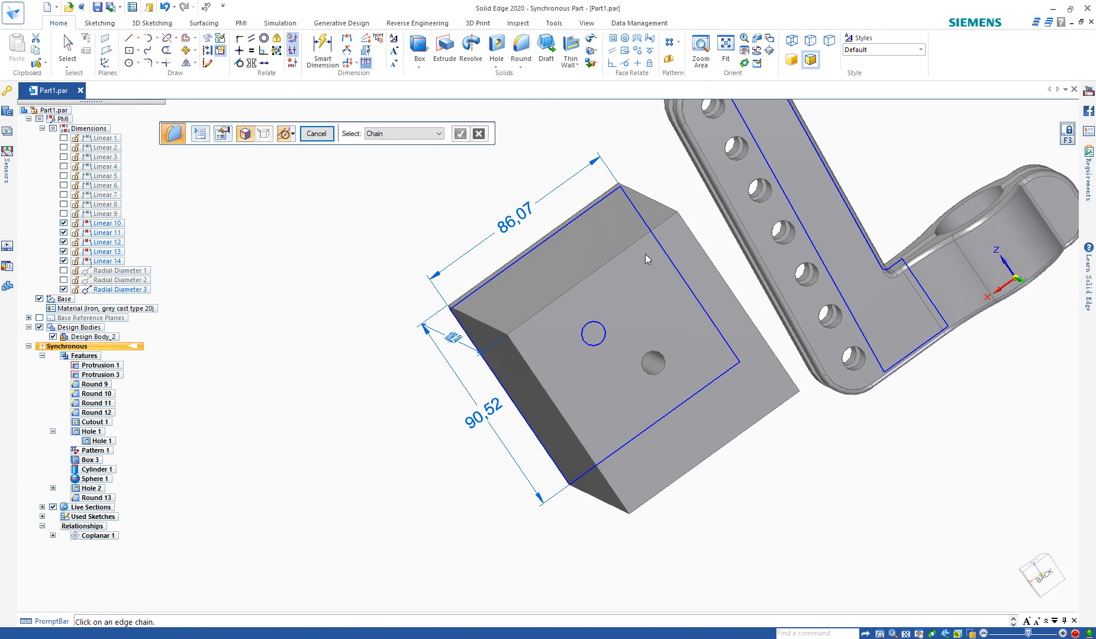
# Select the box's upper back edge for the variable-radius blend and set a 5 mm radius at its outer end, away from the bracket.
pyautogui.click(594, 269)
pyautogui.moveTo(598, 266); pyautogui.dragTo(659, 276, button='middle')
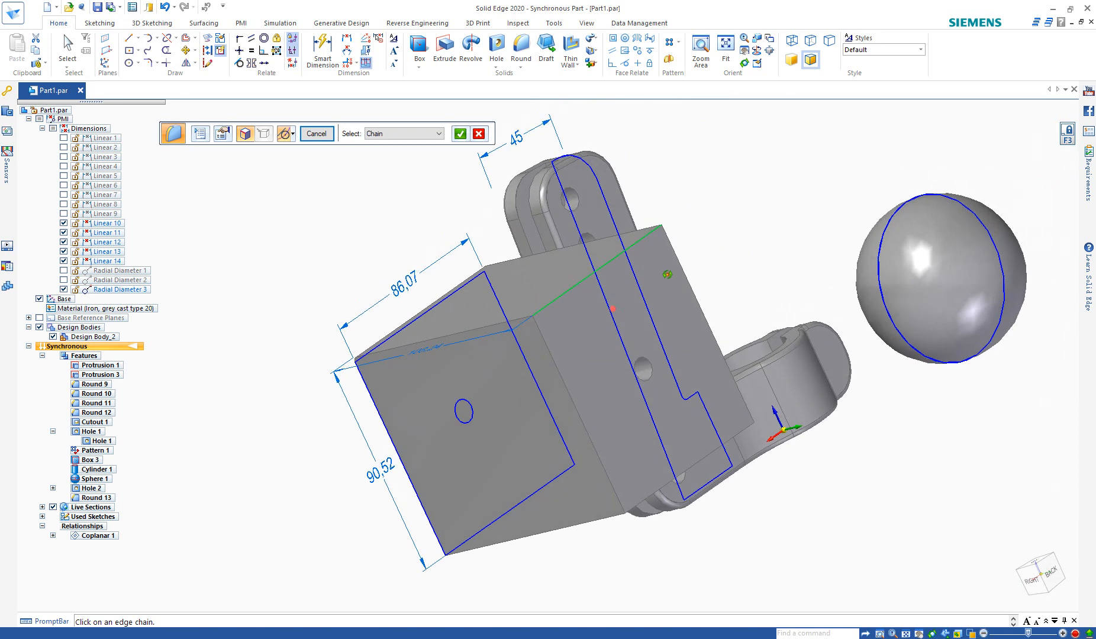
pyautogui.moveTo(679, 333); pyautogui.dragTo(654, 342, button='middle')
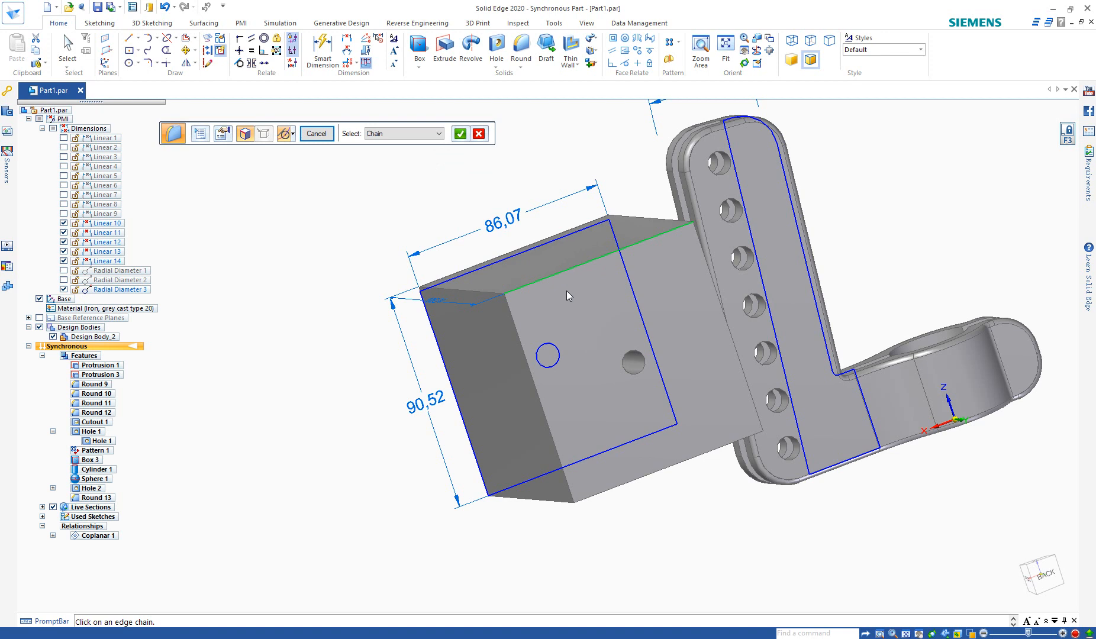
pyautogui.rightClick(611, 276)
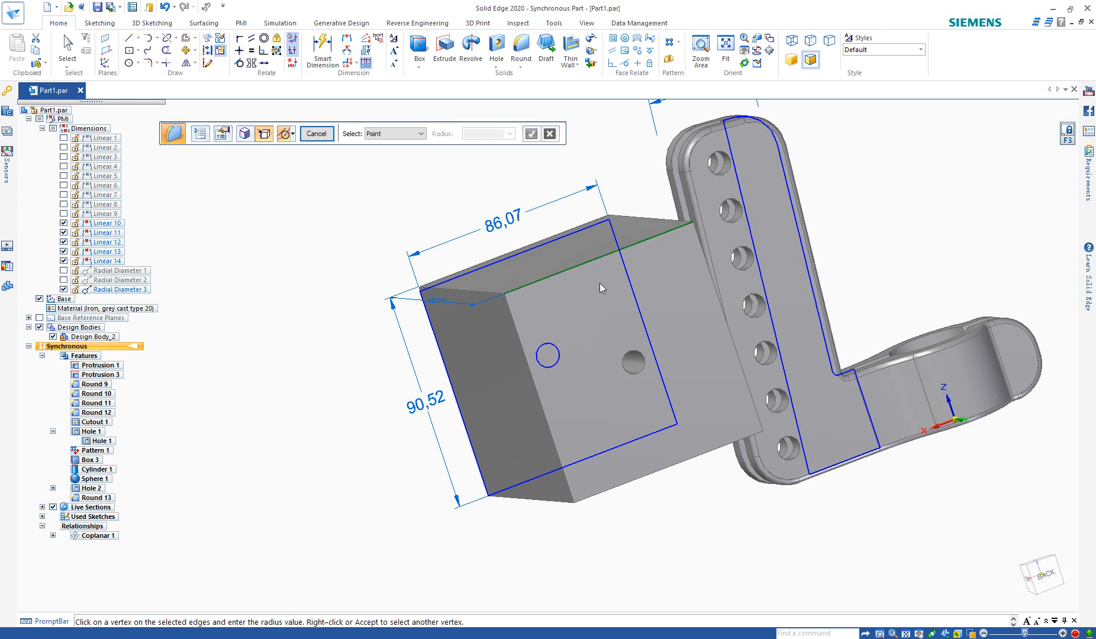
pyautogui.click(503, 294)
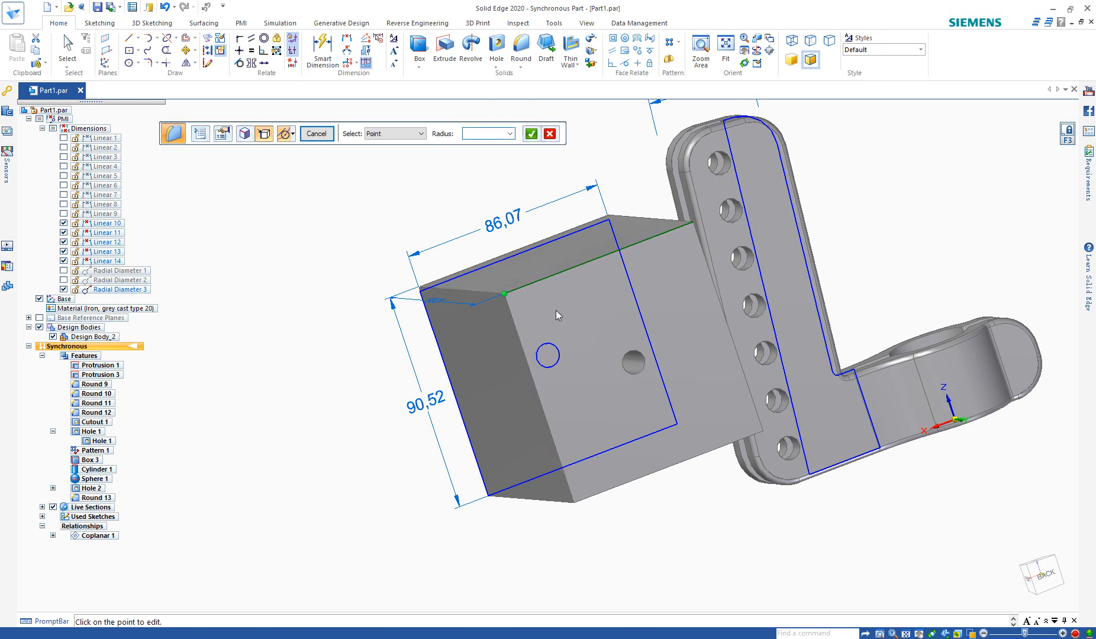
pyautogui.press('Return')
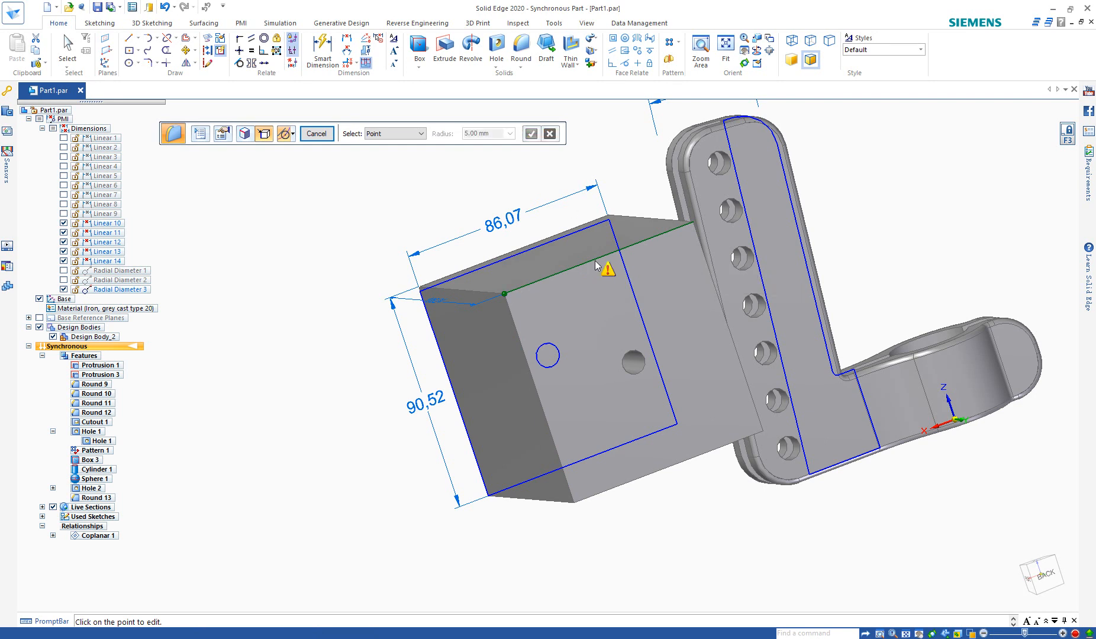
# Set the blend radius to 20 mm at the edge's midpoint and 10 mm at the end nearest the bracket.
pyautogui.click(598, 257)
pyautogui.write('20')
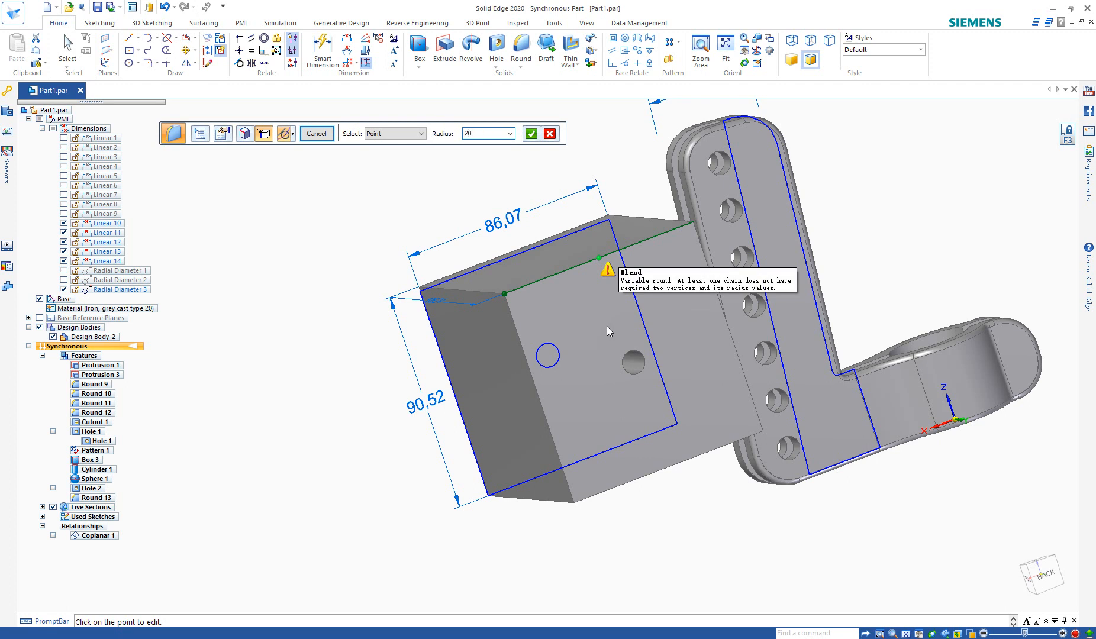
pyautogui.press('Return')
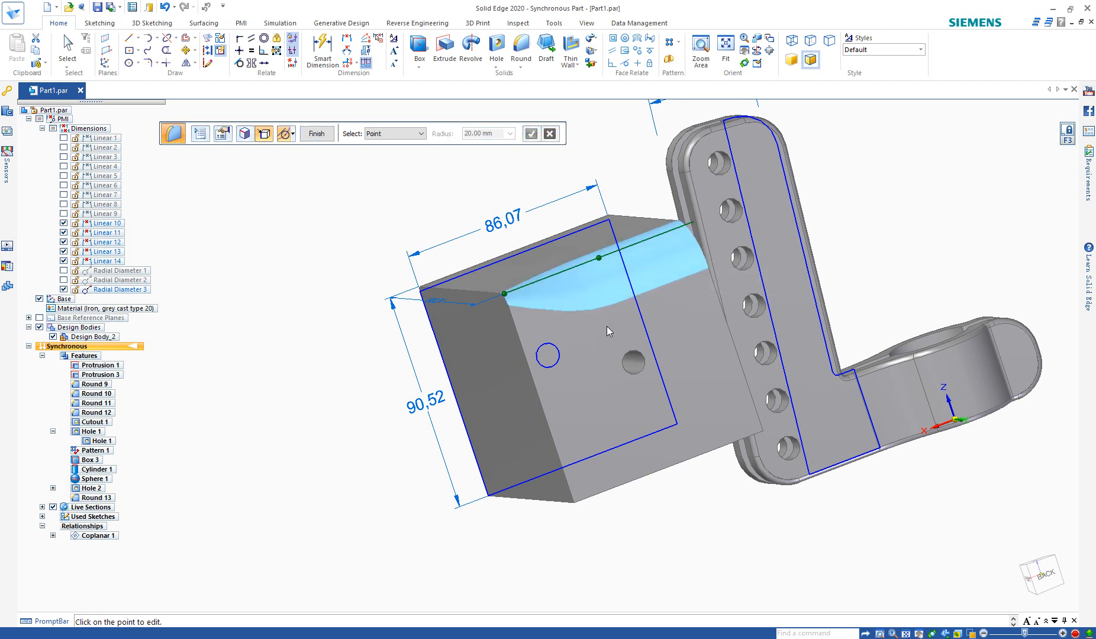
pyautogui.click(693, 222)
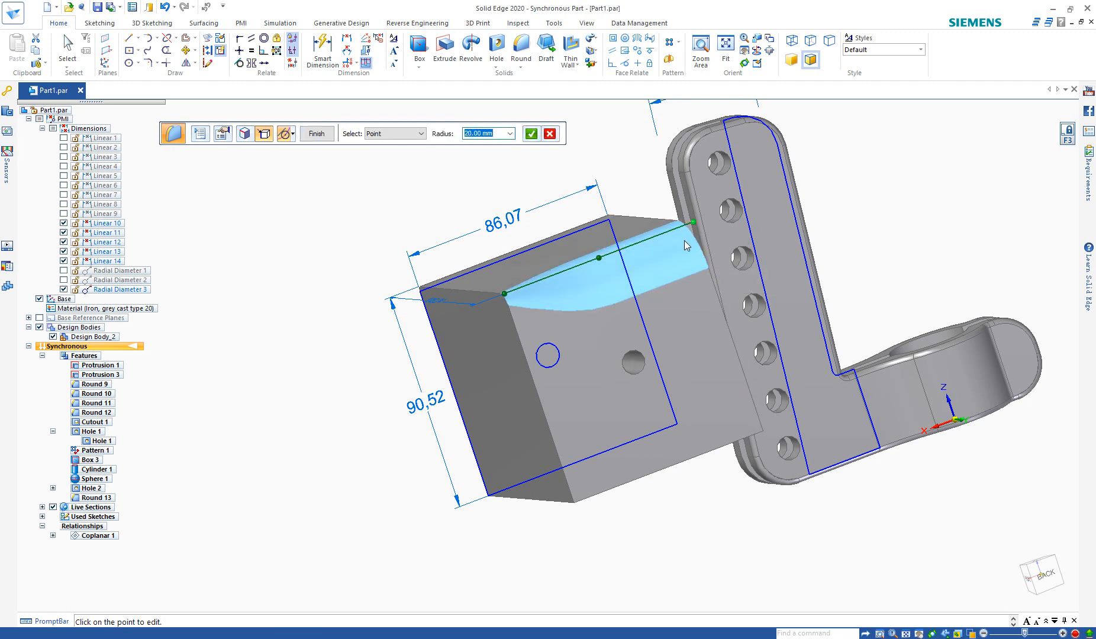
pyautogui.write('10')
pyautogui.press('Return')
# Make the variable-radius blend Curvature Continuous and finish it.
pyautogui.moveTo(684, 288); pyautogui.dragTo(580, 351, button='middle')
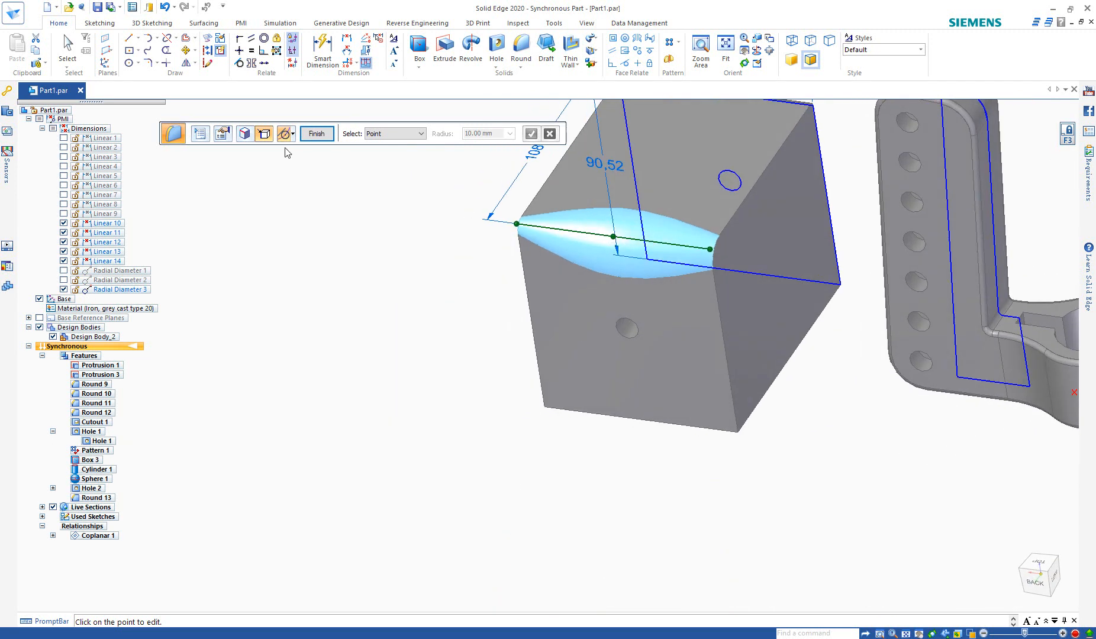
pyautogui.click(291, 135)
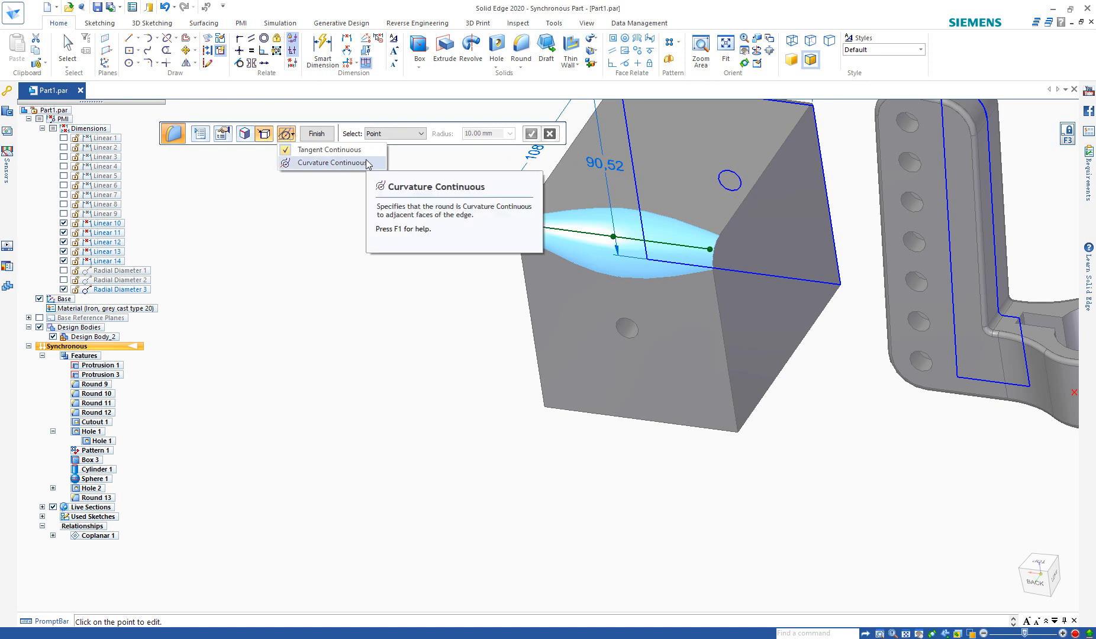
pyautogui.click(331, 163)
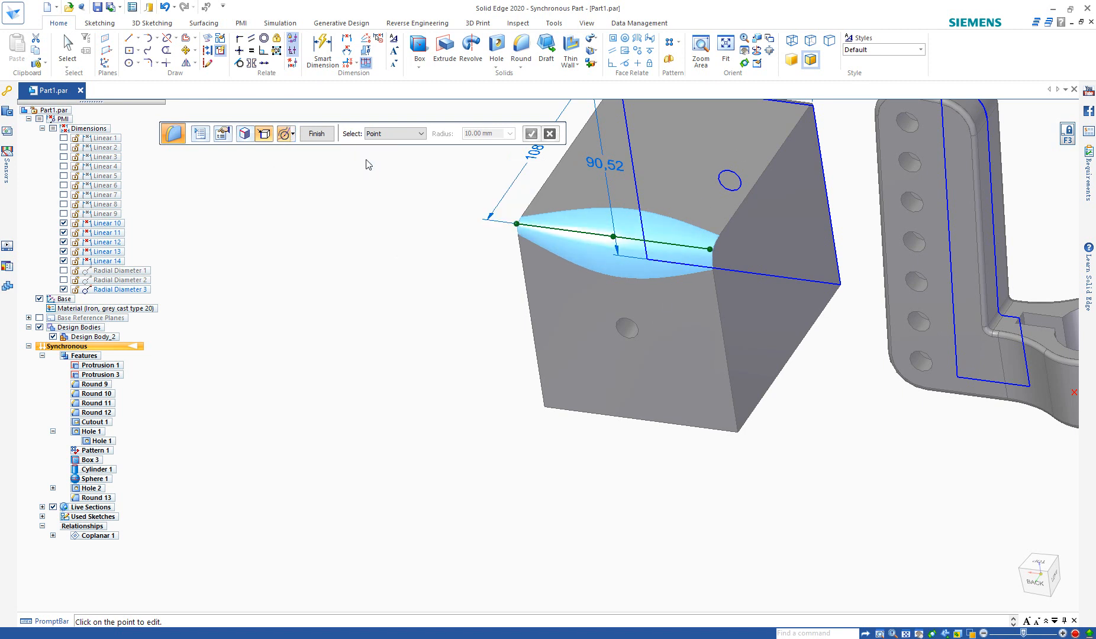
pyautogui.rightClick(716, 237)
pyautogui.moveTo(697, 334); pyautogui.dragTo(729, 288, button='middle')
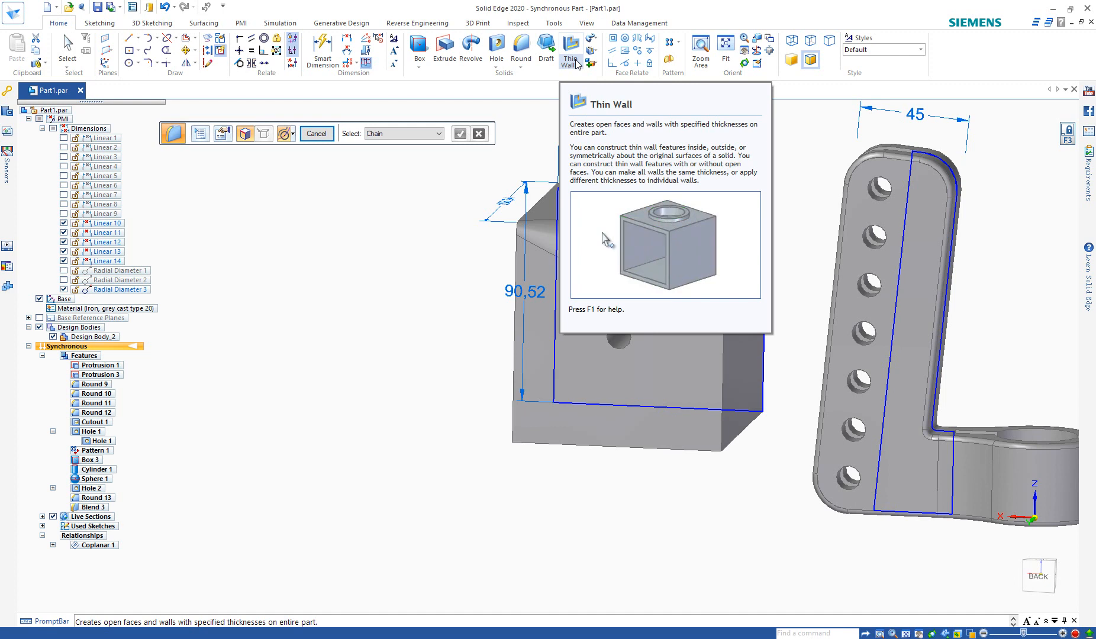
# Review the additional commands grouped with Thin Wall and the further material addition commands.
pyautogui.click(576, 63)
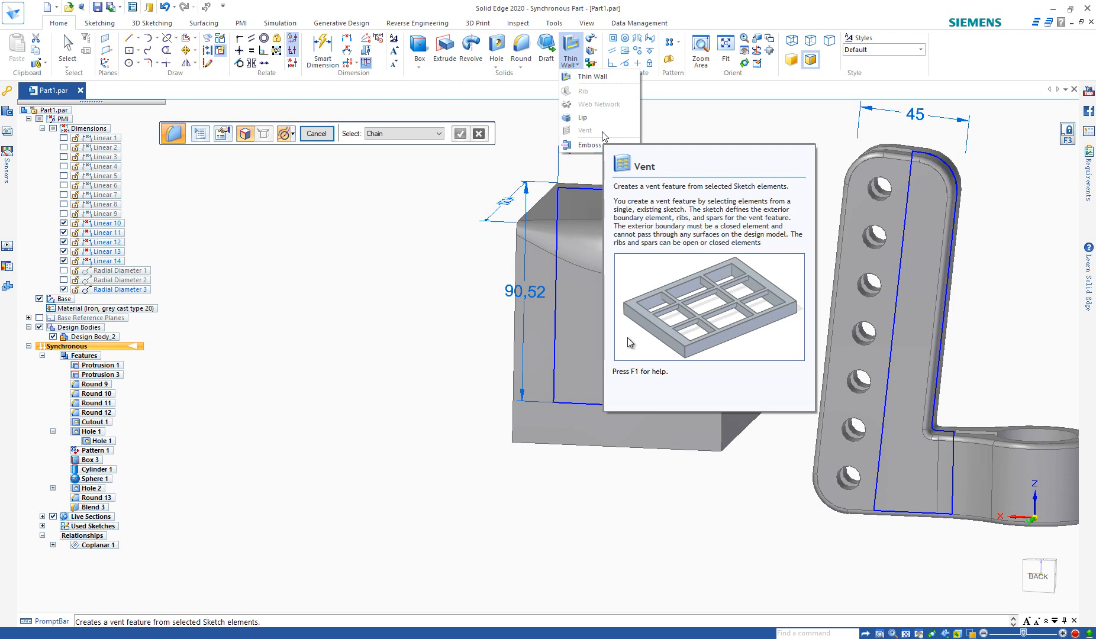
pyautogui.click(604, 36)
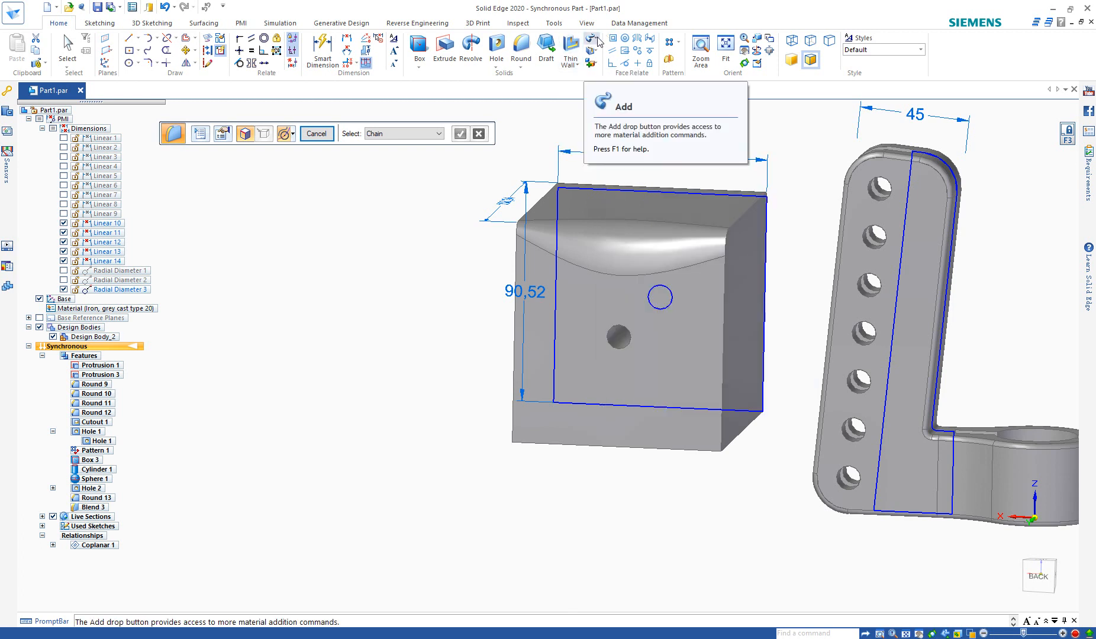
pyautogui.click(598, 38)
pyautogui.click(598, 39)
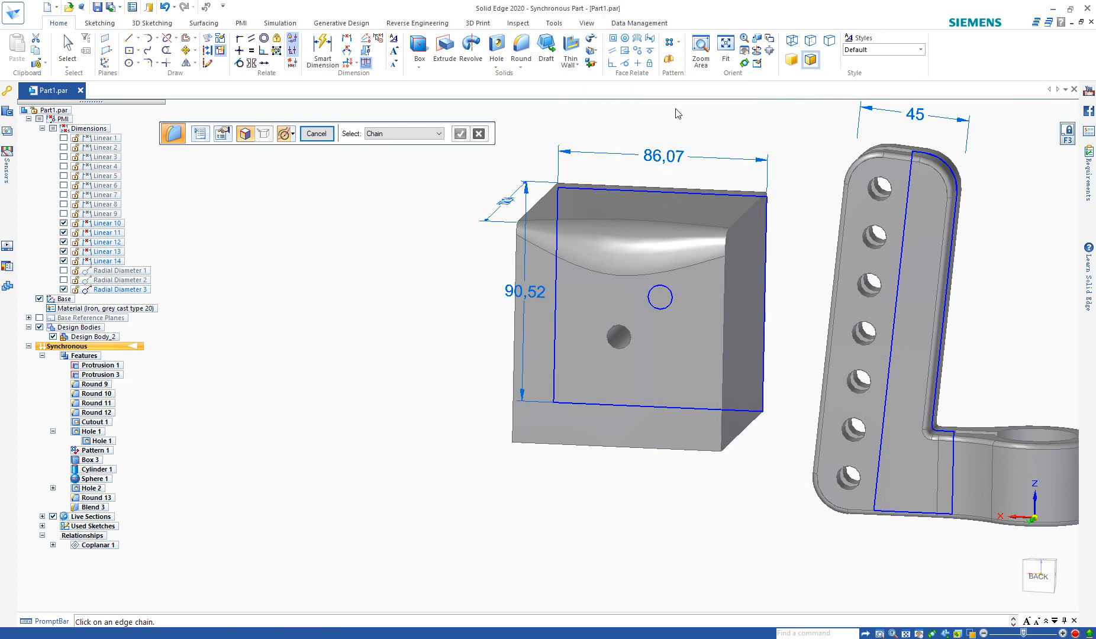
# Add a new part body named Design Body_3 to the model.
pyautogui.click(591, 63)
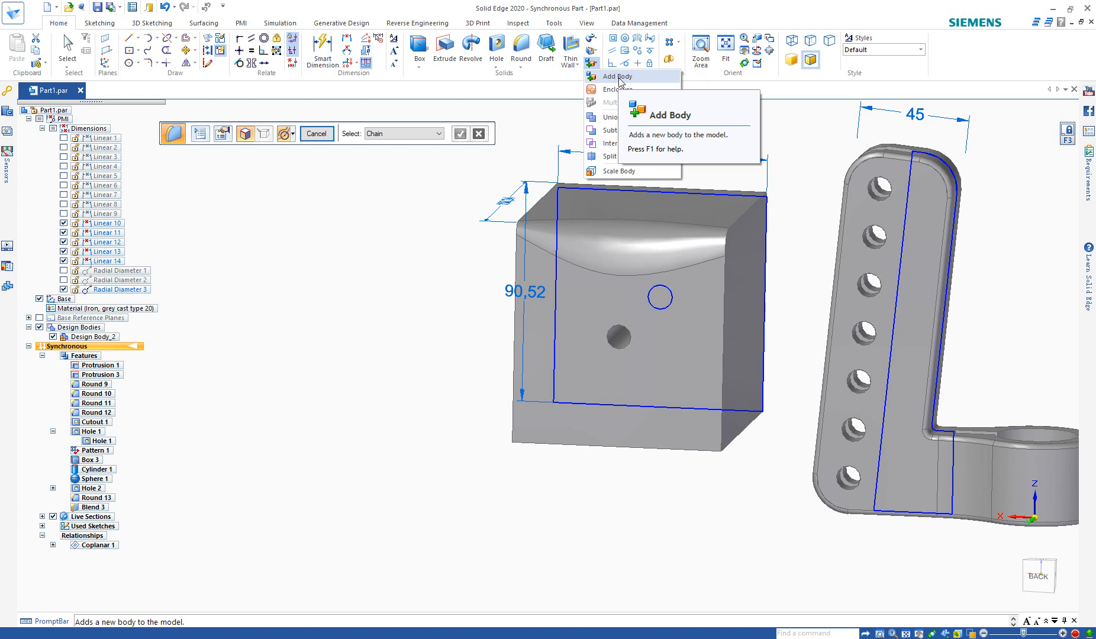
pyautogui.click(618, 77)
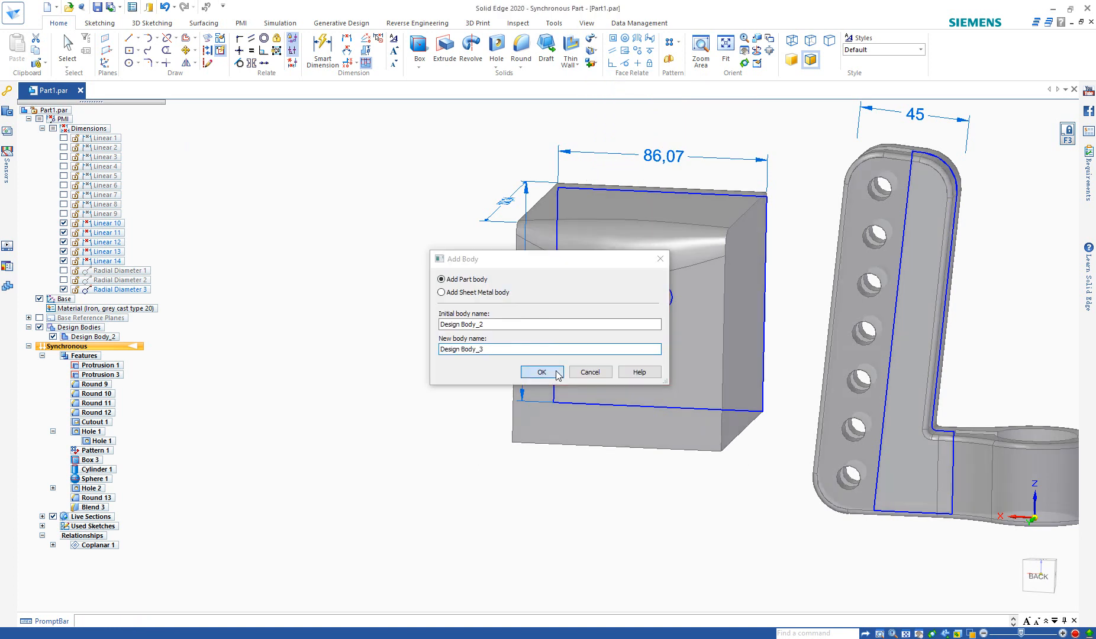
pyautogui.click(542, 371)
# Create a box by center beside the large box, about 73 by 50 mm and about 68 mm deep.
pyautogui.click(420, 51)
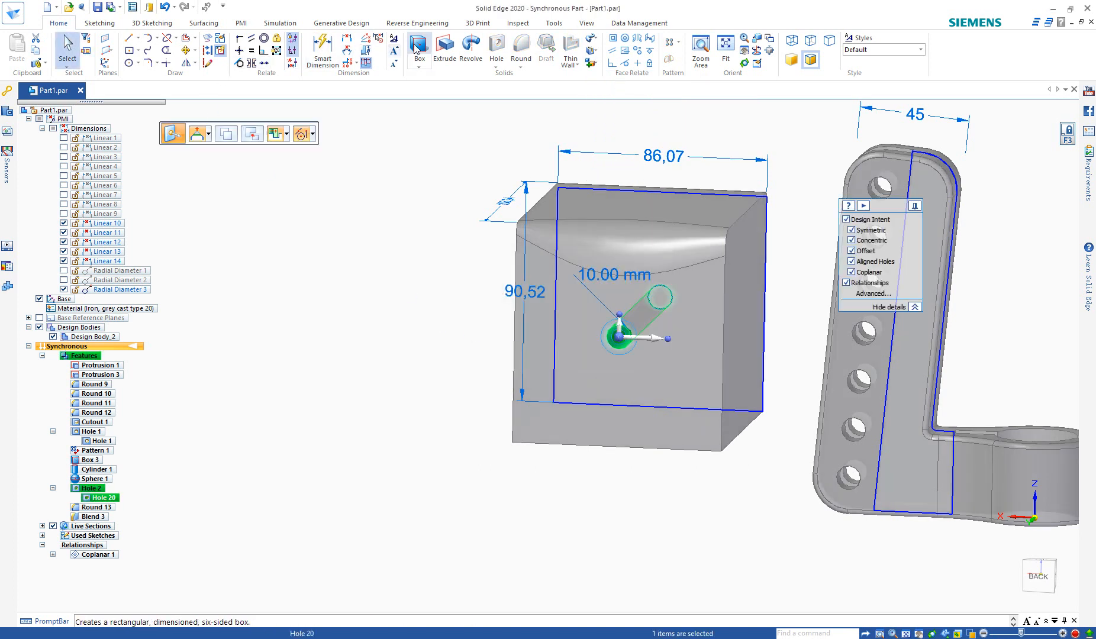
pyautogui.click(401, 299)
pyautogui.click(490, 363)
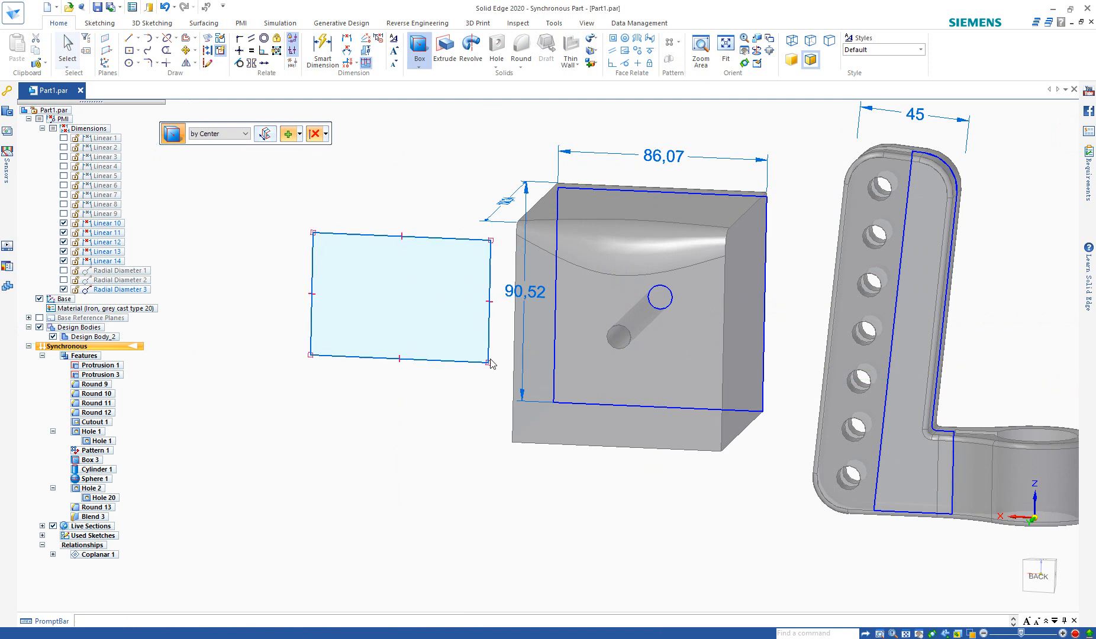
pyautogui.click(506, 292)
# Select the entire new box and move it against the front face of the large box.
pyautogui.moveTo(619, 368); pyautogui.dragTo(700, 345, button='middle')
pyautogui.scroll(-2, 832, 406)
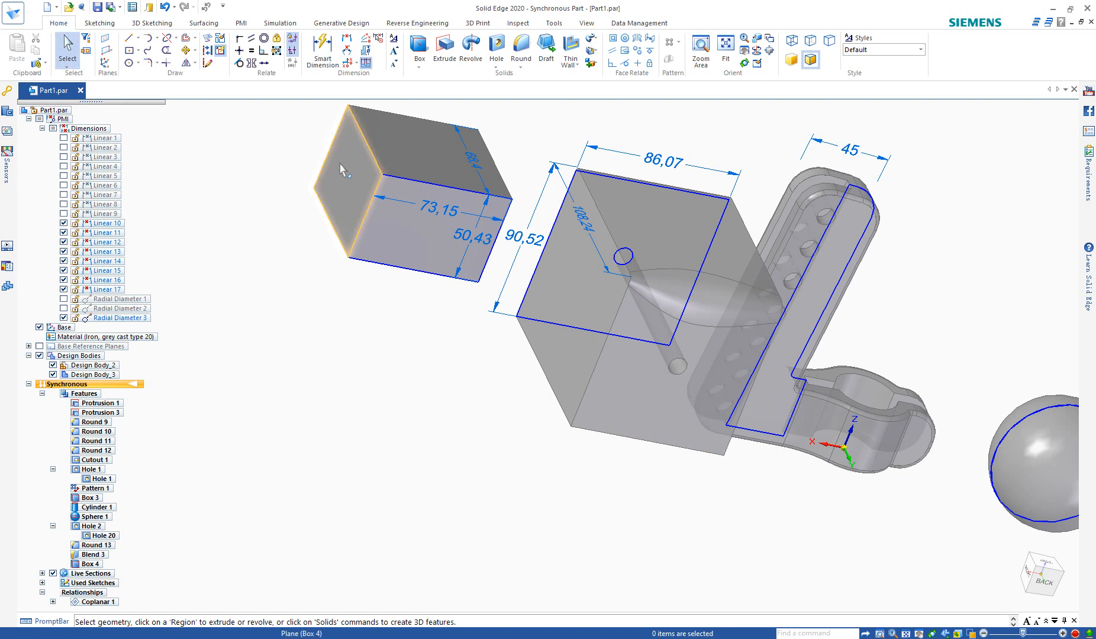
pyautogui.moveTo(287, 101); pyautogui.dragTo(497, 308)
pyautogui.scroll(-1, 504, 361)
pyautogui.moveTo(504, 364); pyautogui.dragTo(503, 416, button='middle')
pyautogui.moveTo(359, 124); pyautogui.dragTo(500, 309)
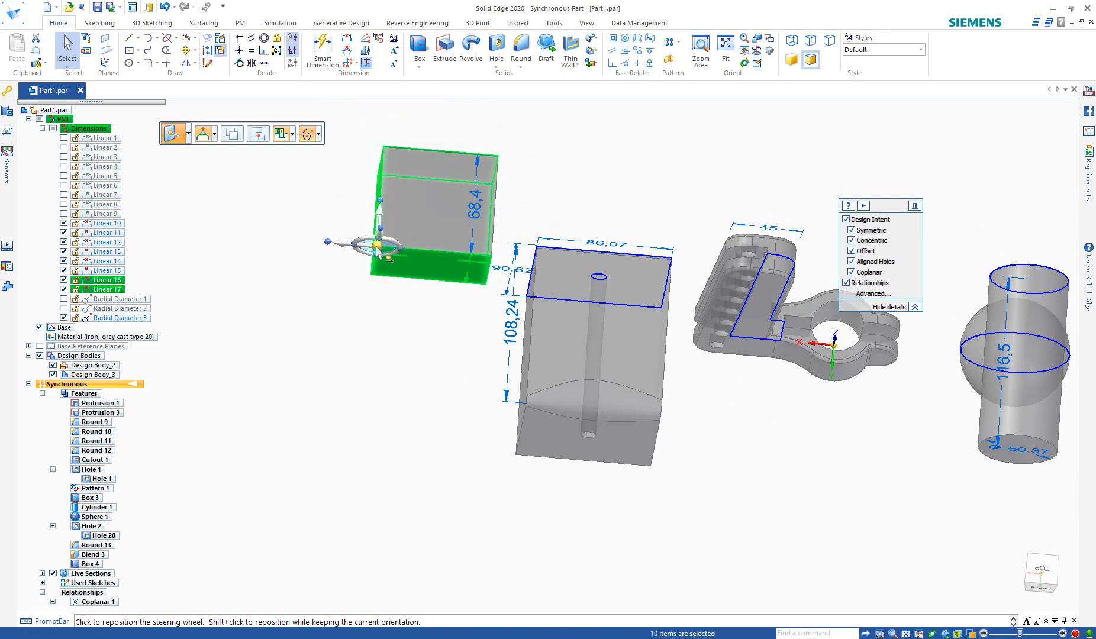
pyautogui.click(355, 244)
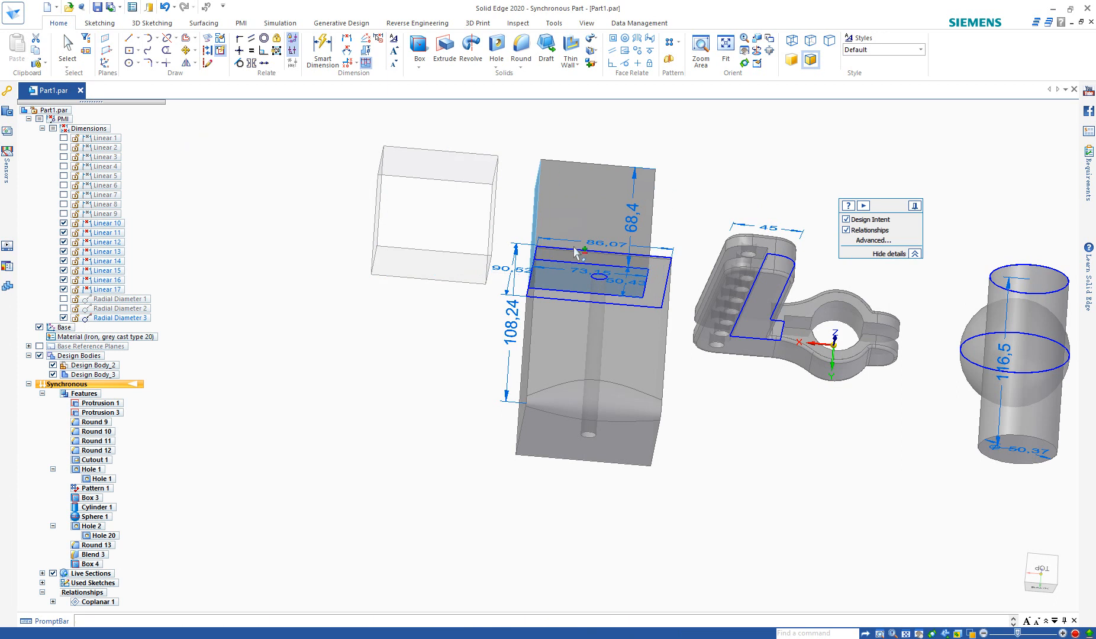
pyautogui.click(537, 235)
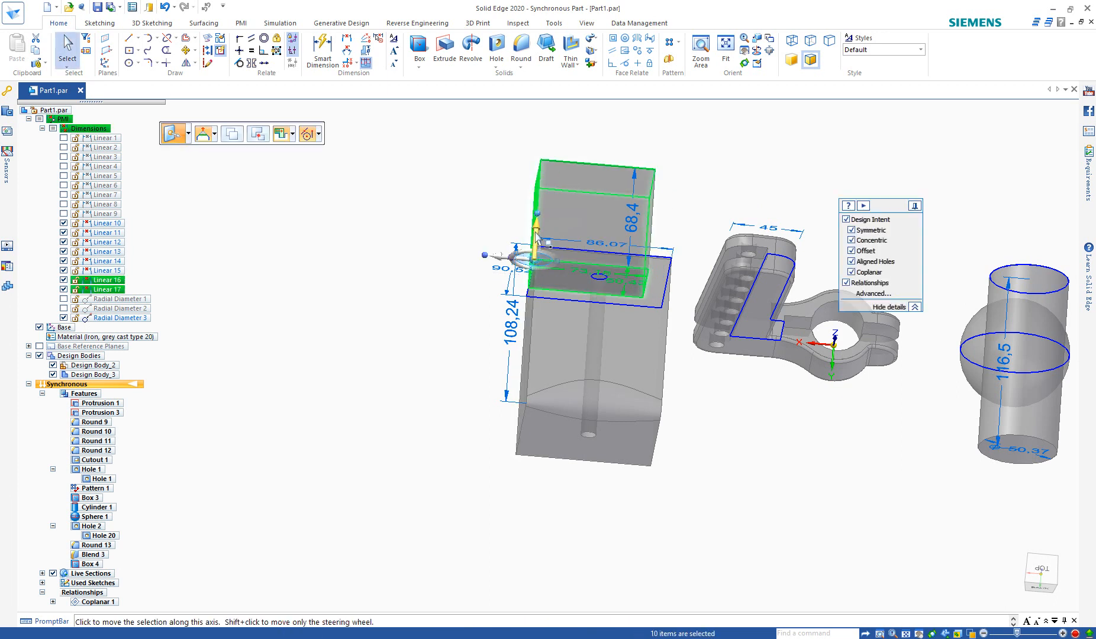
# Try to shift the small box along its depth axis into the large box and accept the solution.
pyautogui.click(536, 230)
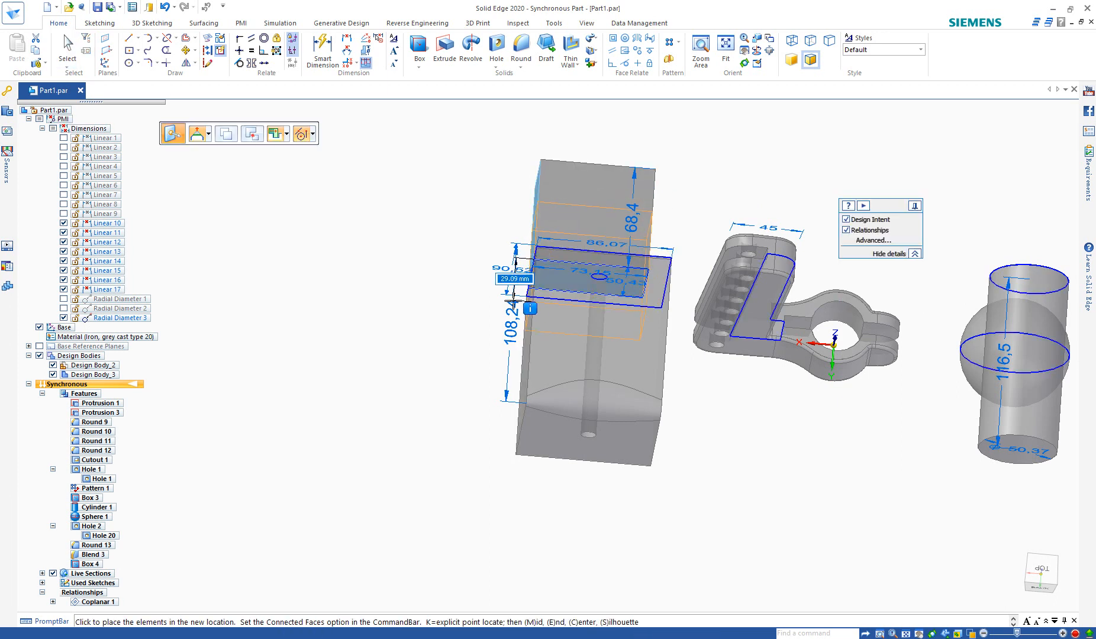
pyautogui.click(457, 278)
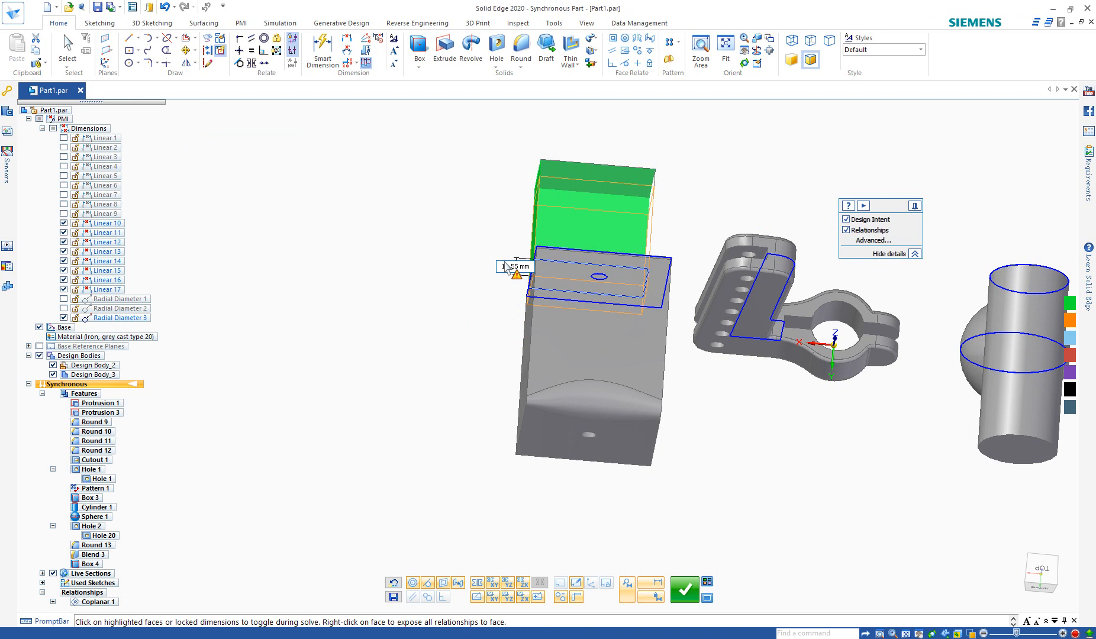
pyautogui.click(690, 571)
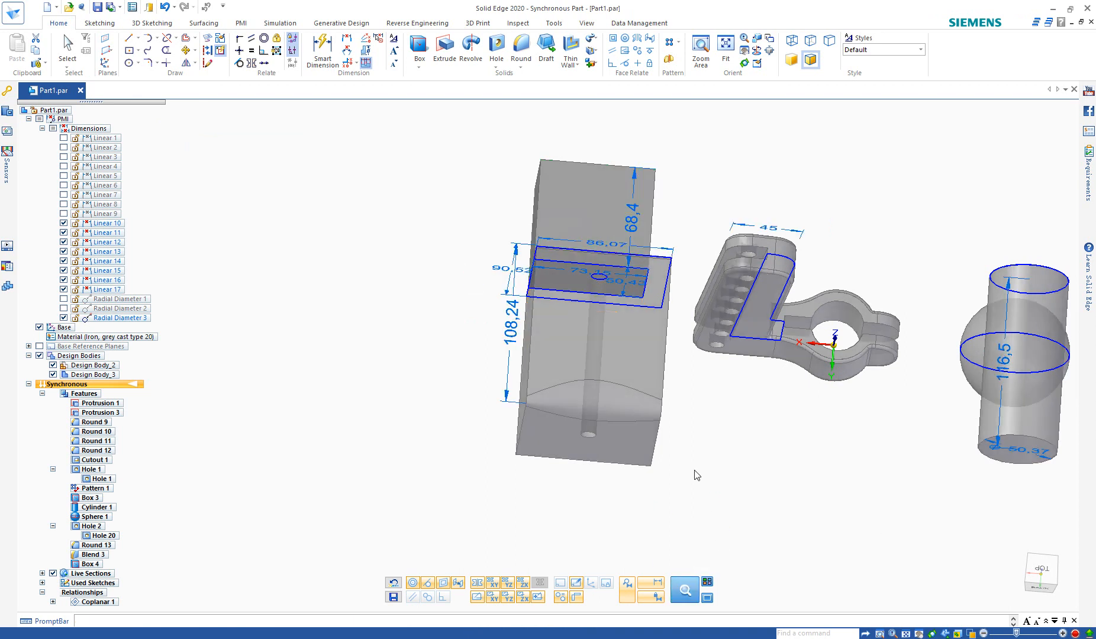
pyautogui.moveTo(856, 490); pyautogui.dragTo(509, 460, button='middle')
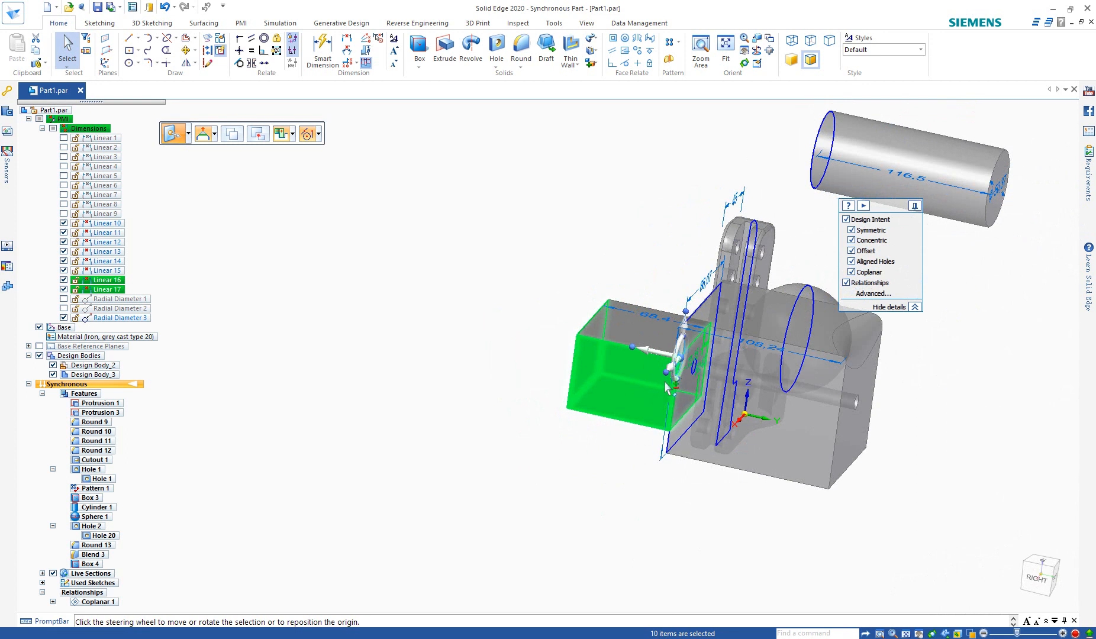
# Clear the selection, hide Design Body_3 and show it again to check which geometry belongs to it.
pyautogui.press('Escape')
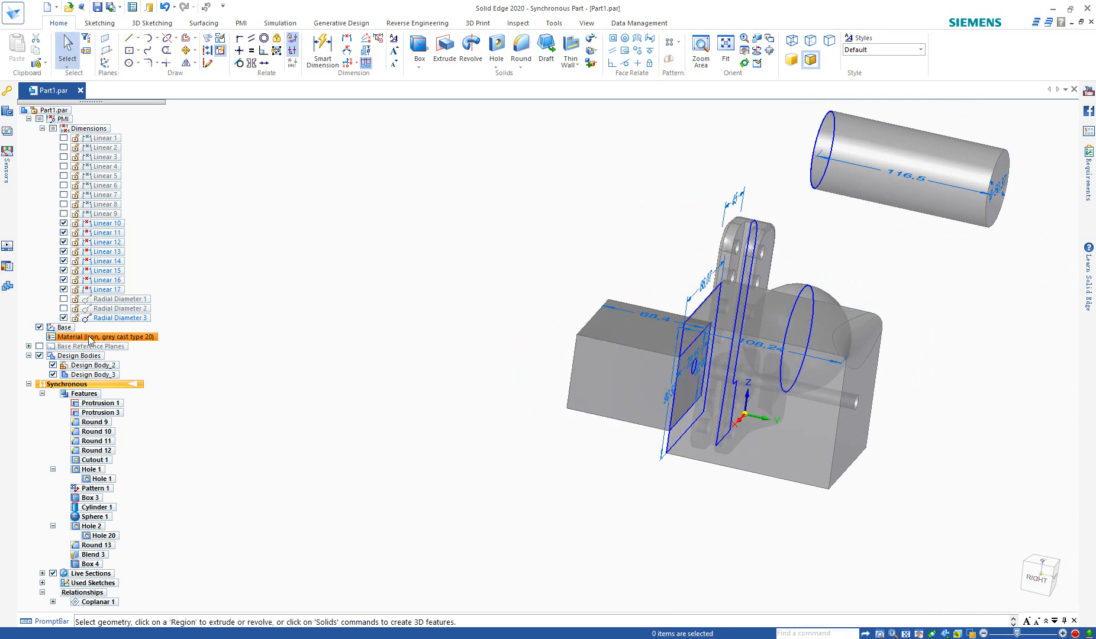
pyautogui.click(53, 374)
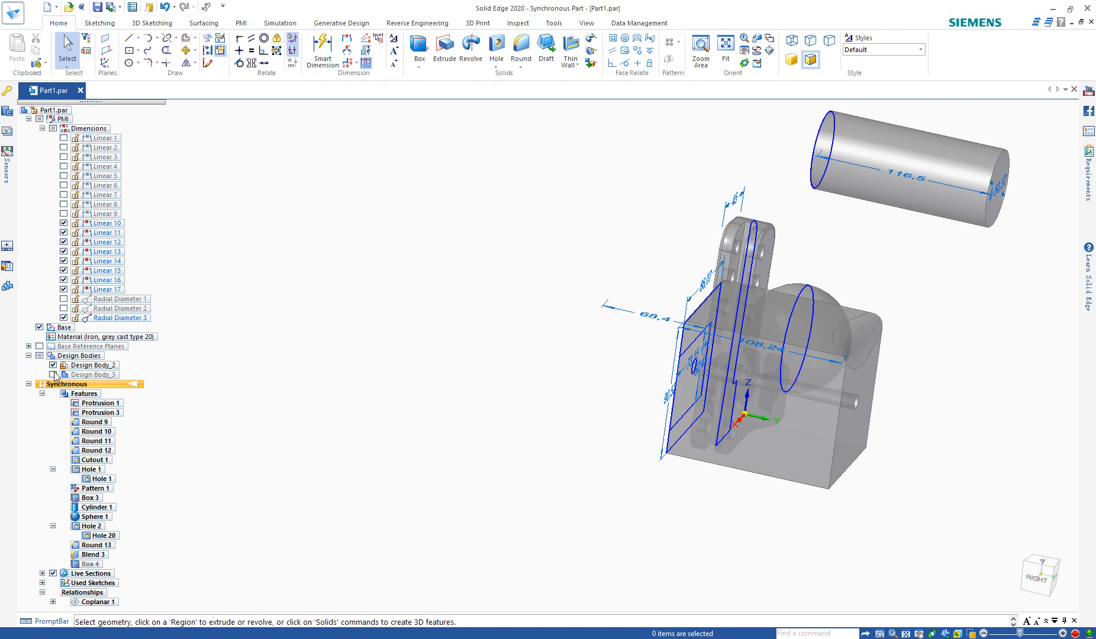
pyautogui.click(53, 375)
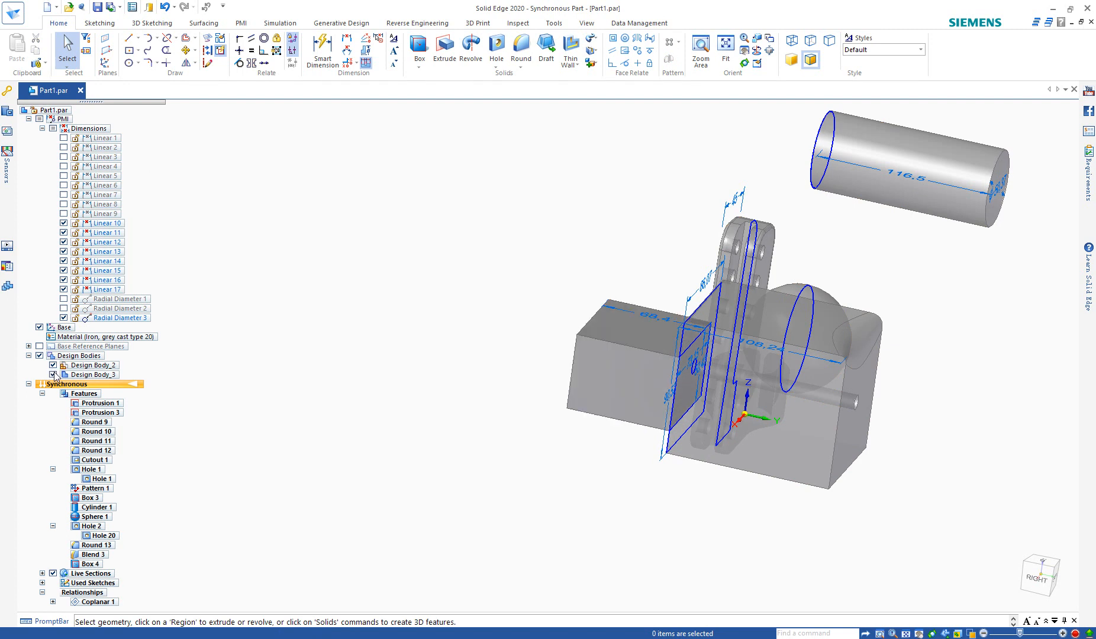
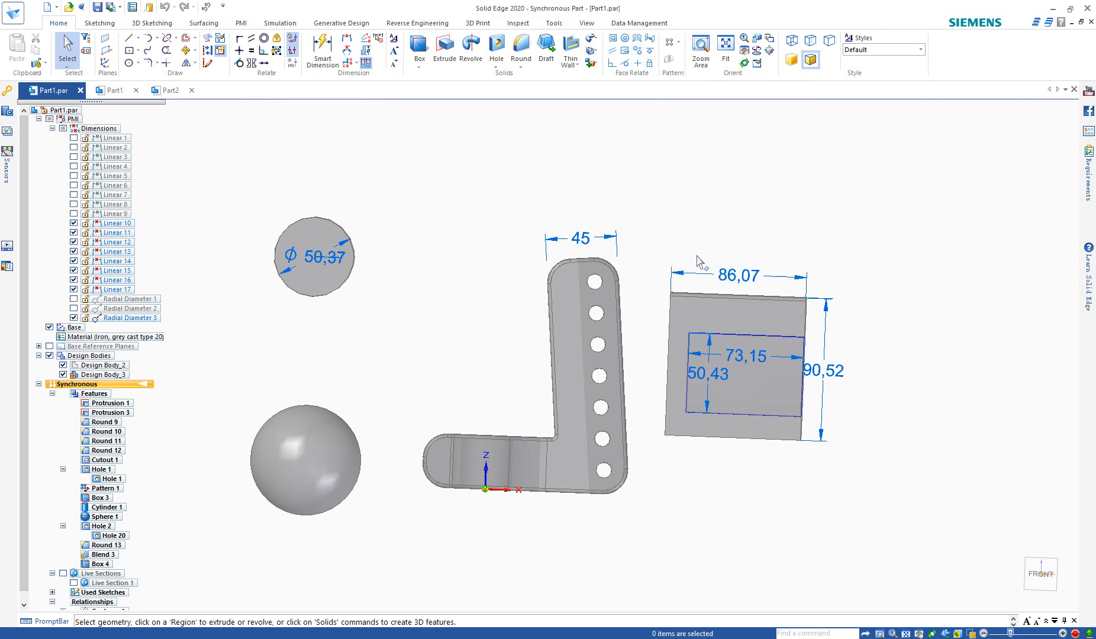
# Review the available pattern types with the cylinder's front end face selected, and clear the selection.
pyautogui.moveTo(786, 204); pyautogui.dragTo(757, 240, button='middle')
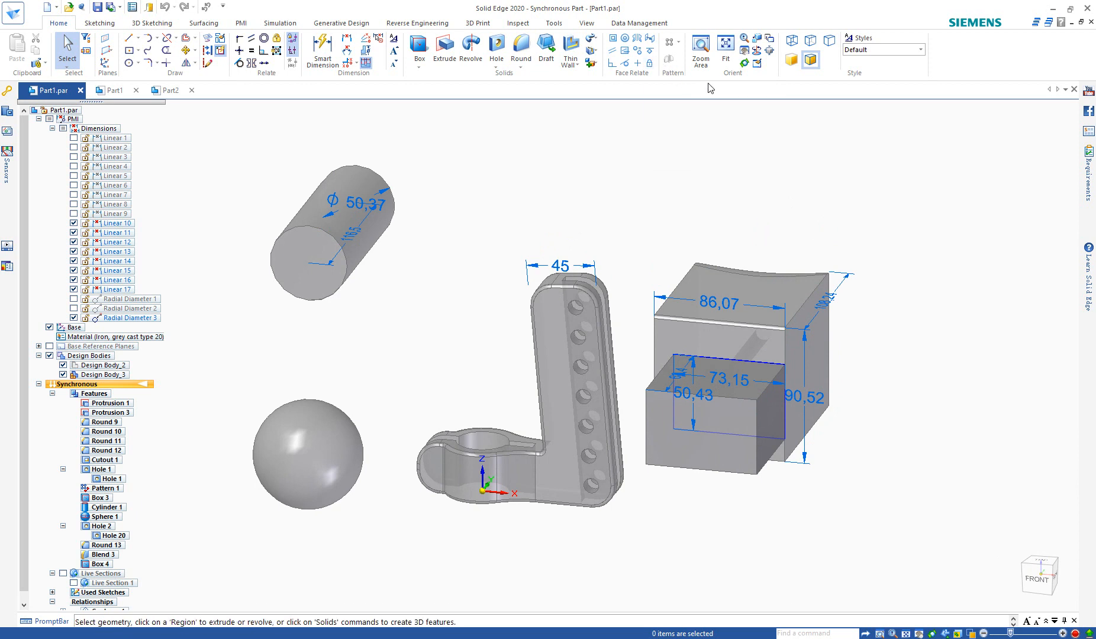
pyautogui.click(314, 258)
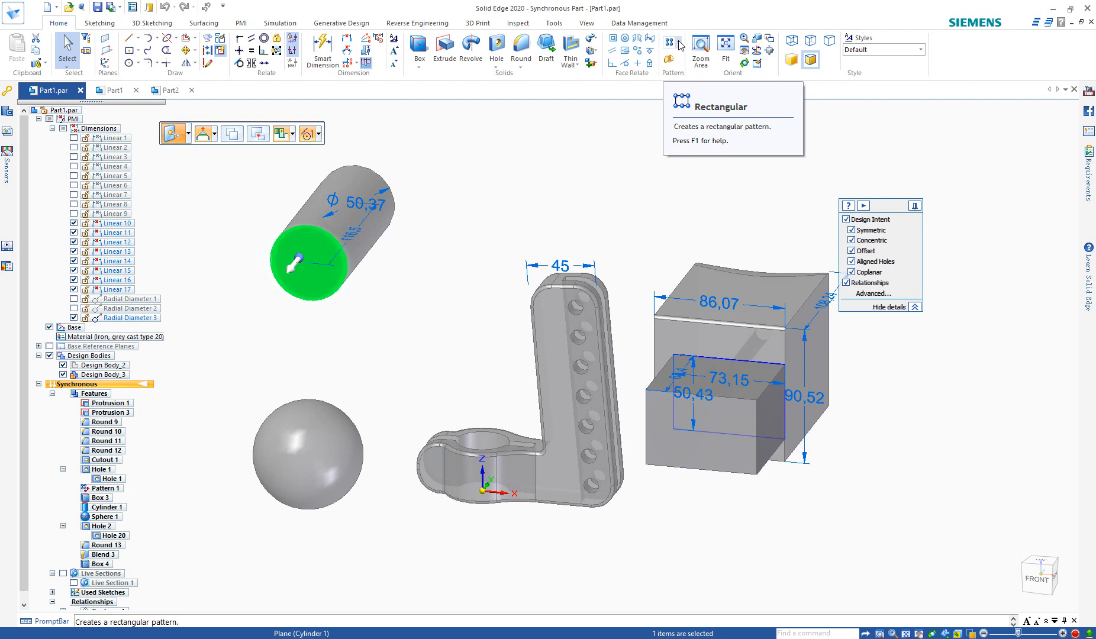
pyautogui.click(680, 45)
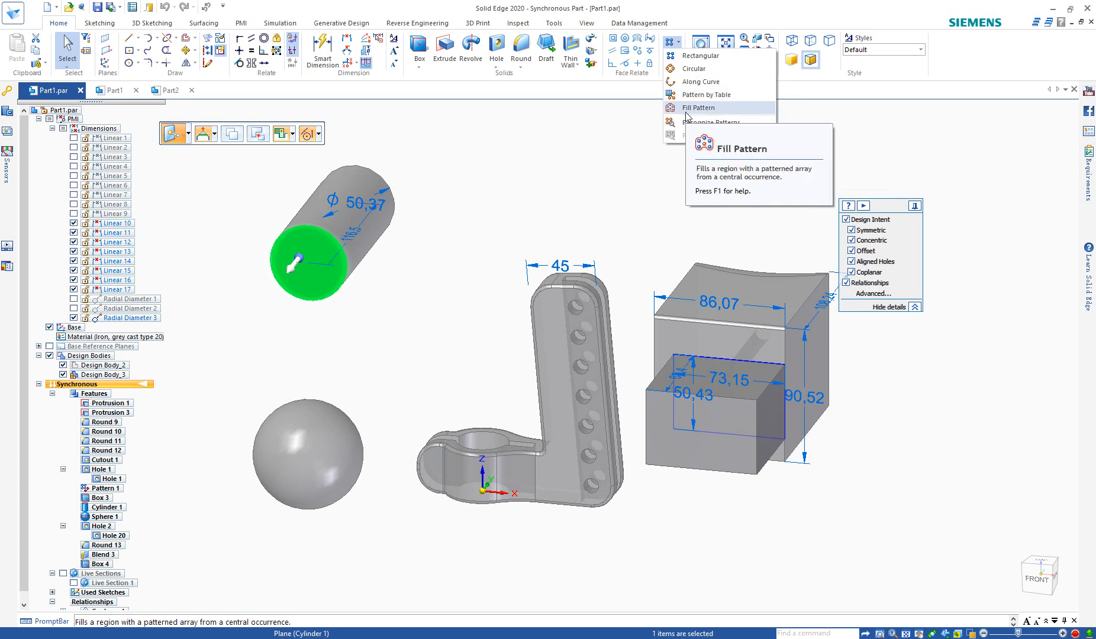
pyautogui.click(561, 153)
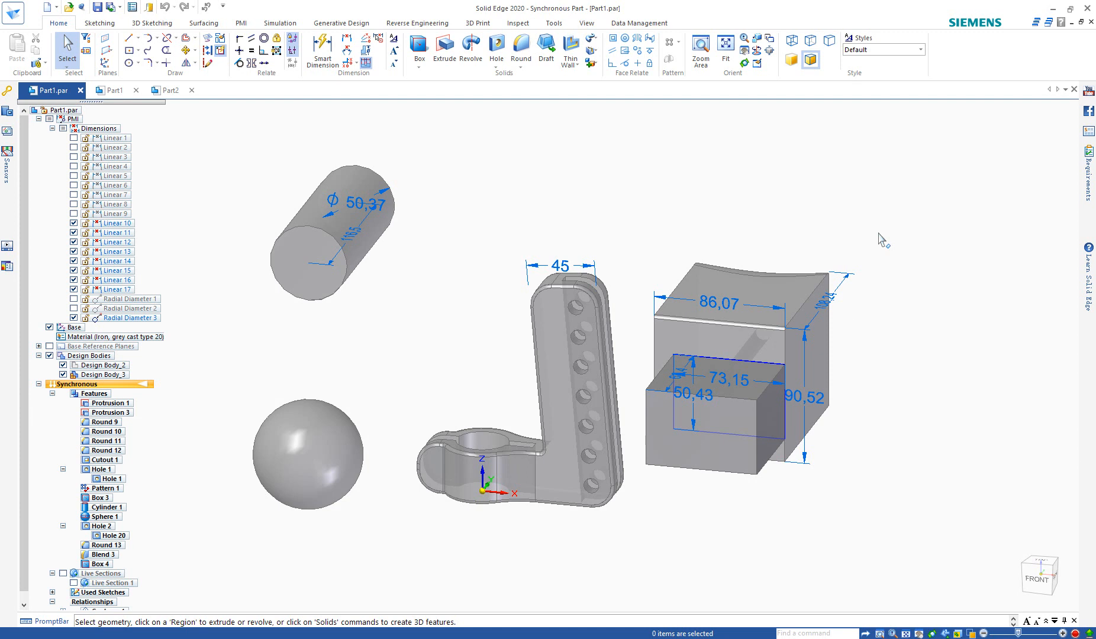
# Select the lowest hole in the bracket arm and reposition its steering wheel onto the arm's front face beside the hole.
pyautogui.moveTo(648, 465); pyautogui.dragTo(681, 441, button='middle')
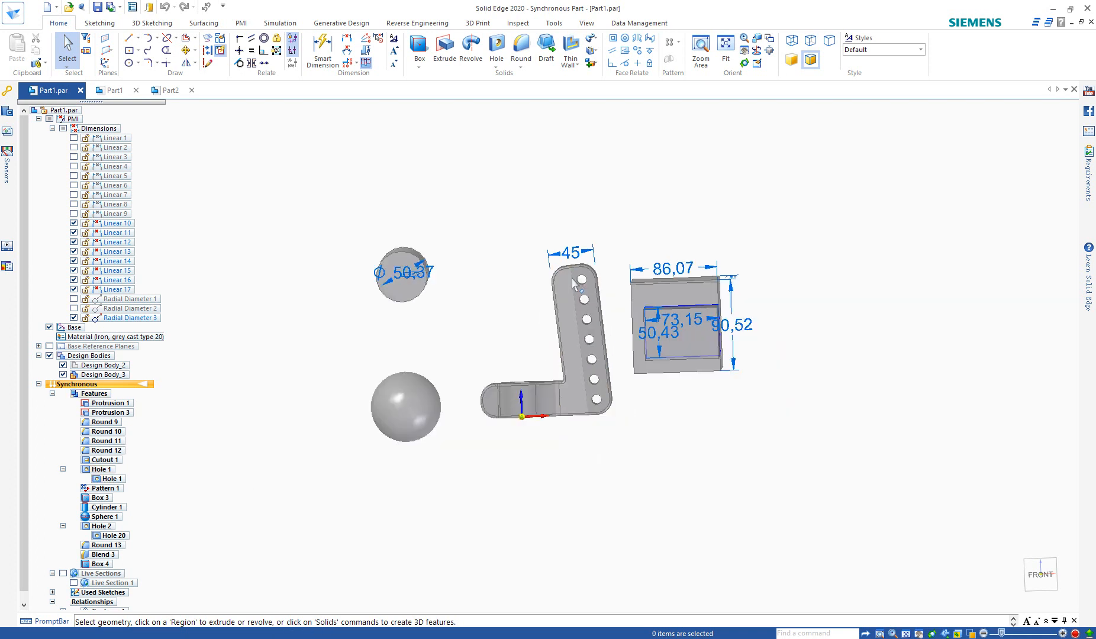
pyautogui.scroll(3, 573, 284)
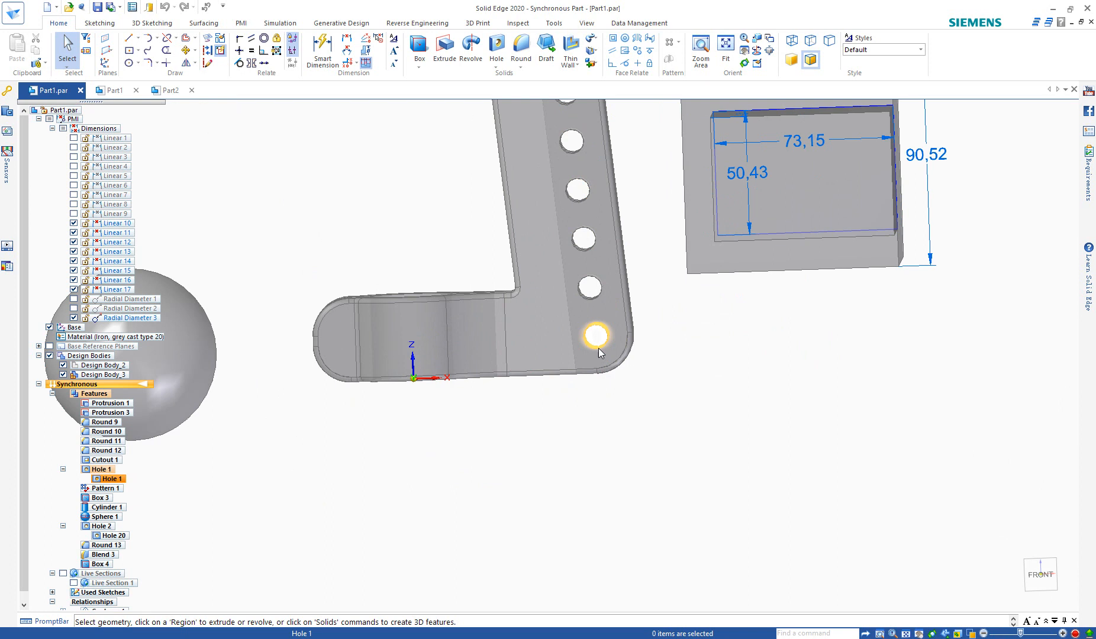
pyautogui.click(599, 354)
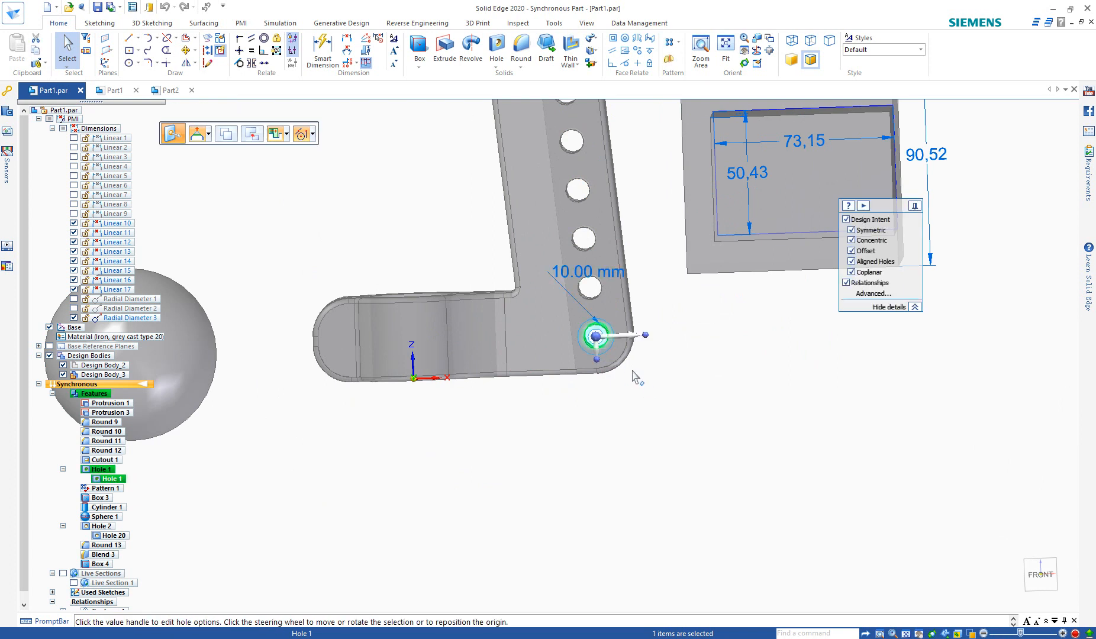
pyautogui.click(595, 338)
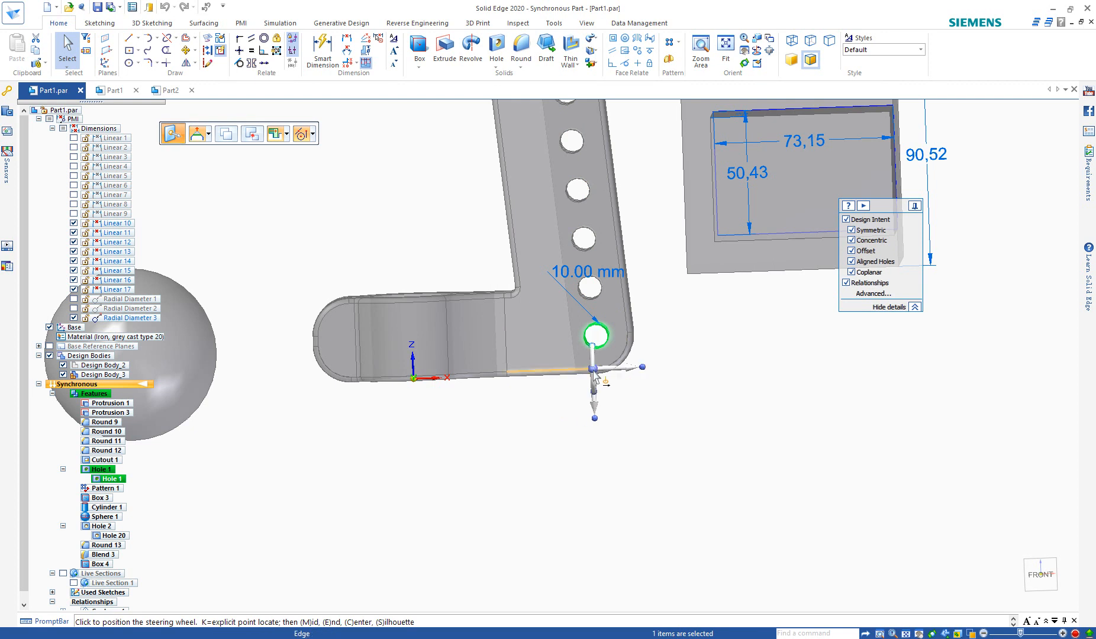
pyautogui.click(597, 372)
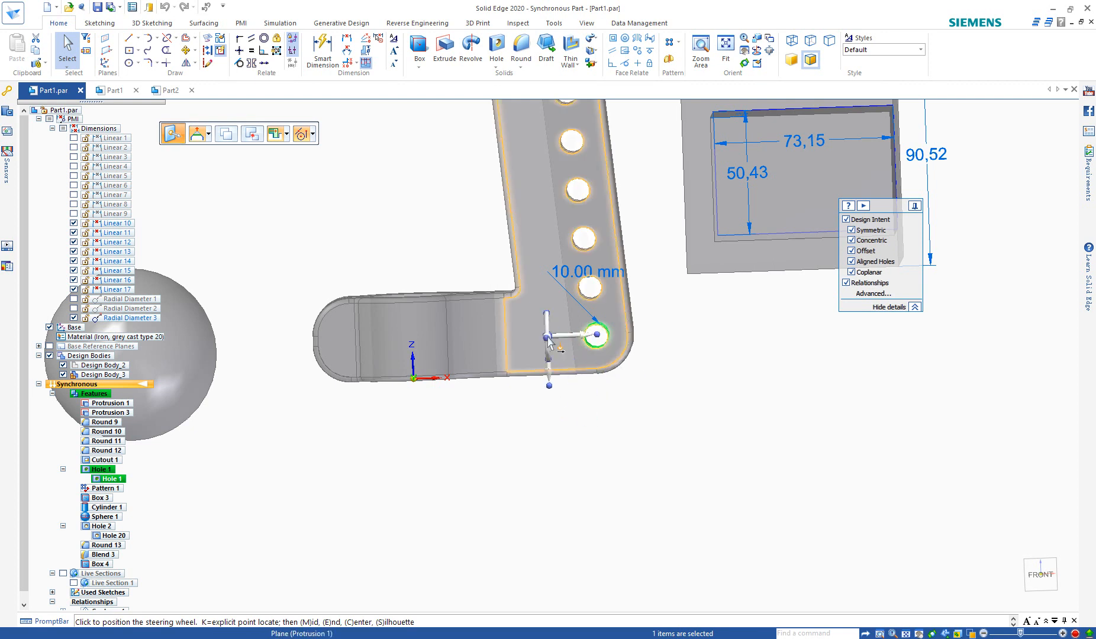
# Relocate the steering wheel slightly higher on the arm's front face and align its axis toward the selected hole.
pyautogui.moveTo(666, 383); pyautogui.dragTo(578, 386, button='middle')
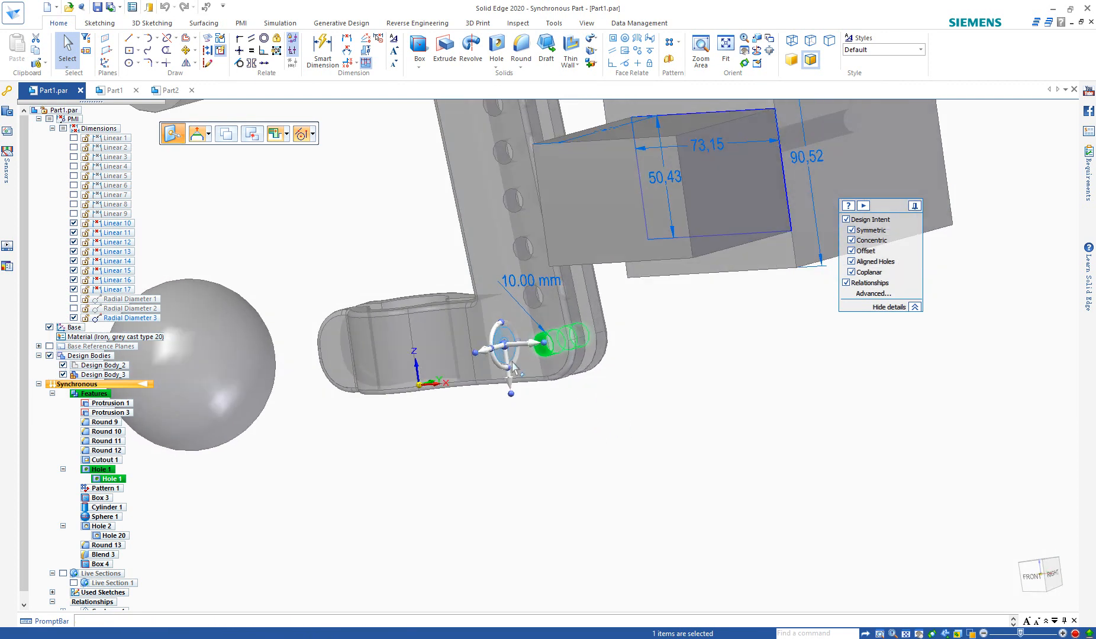
pyautogui.scroll(4, 508, 345)
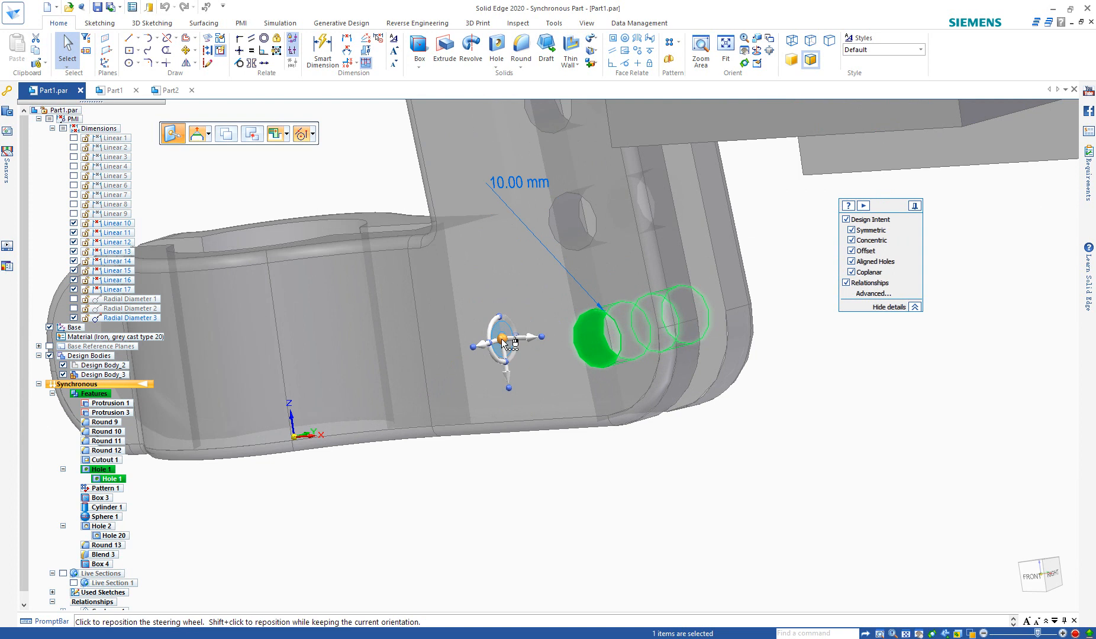
pyautogui.click(501, 339)
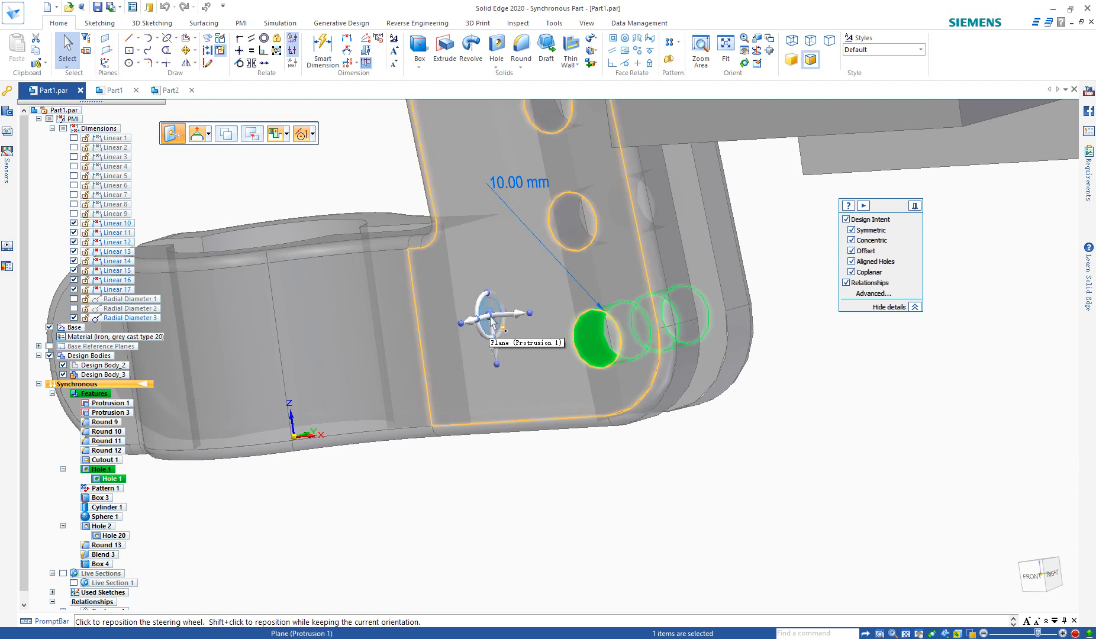
pyautogui.click(490, 320)
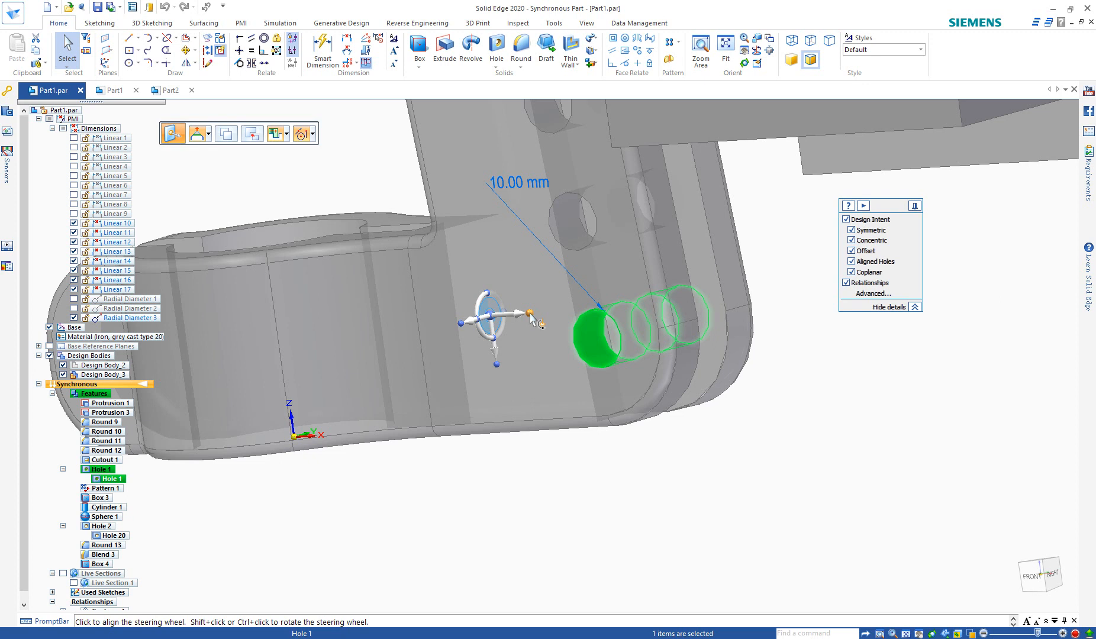
pyautogui.moveTo(531, 317); pyautogui.dragTo(625, 342)
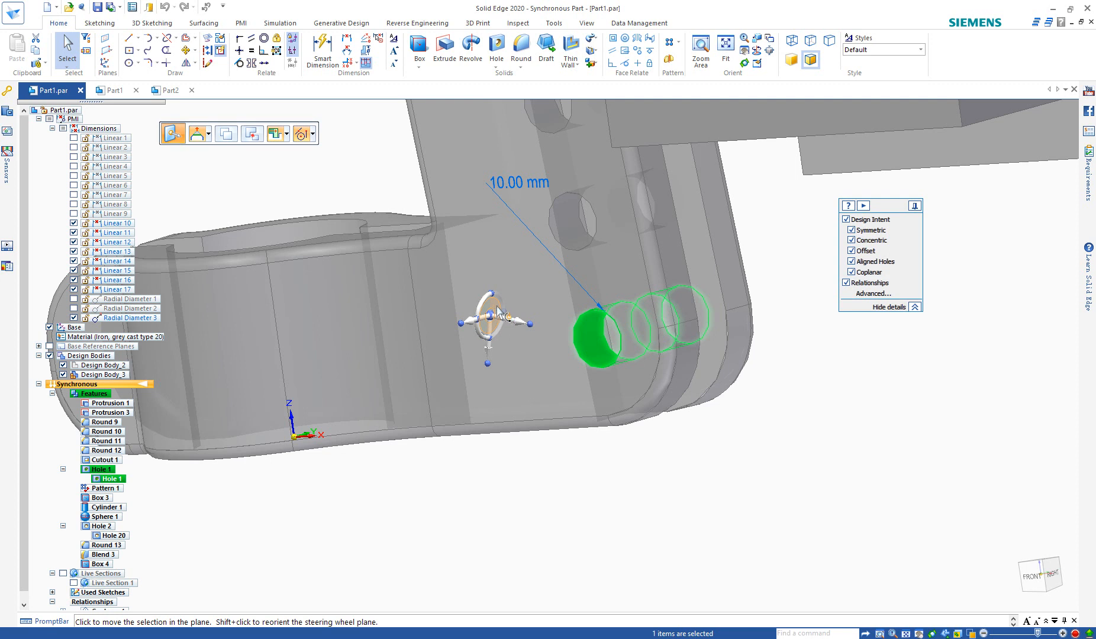
# Flip the steering wheel plane through its perpendicular orientations and clear the hole selection.
pyautogui.click(499, 312)
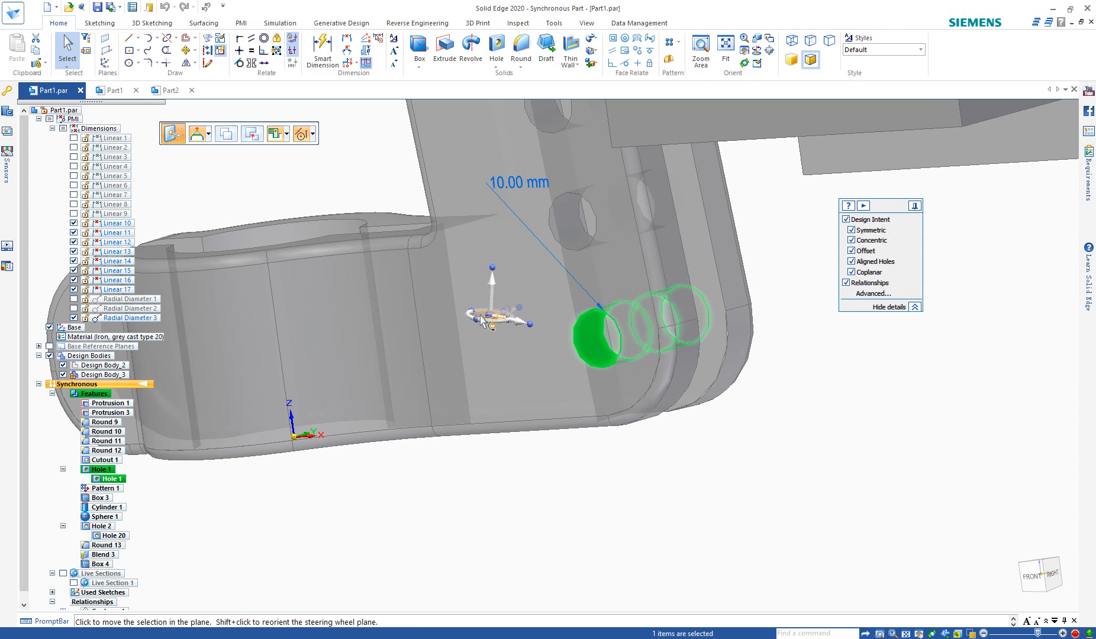
pyautogui.click(483, 320)
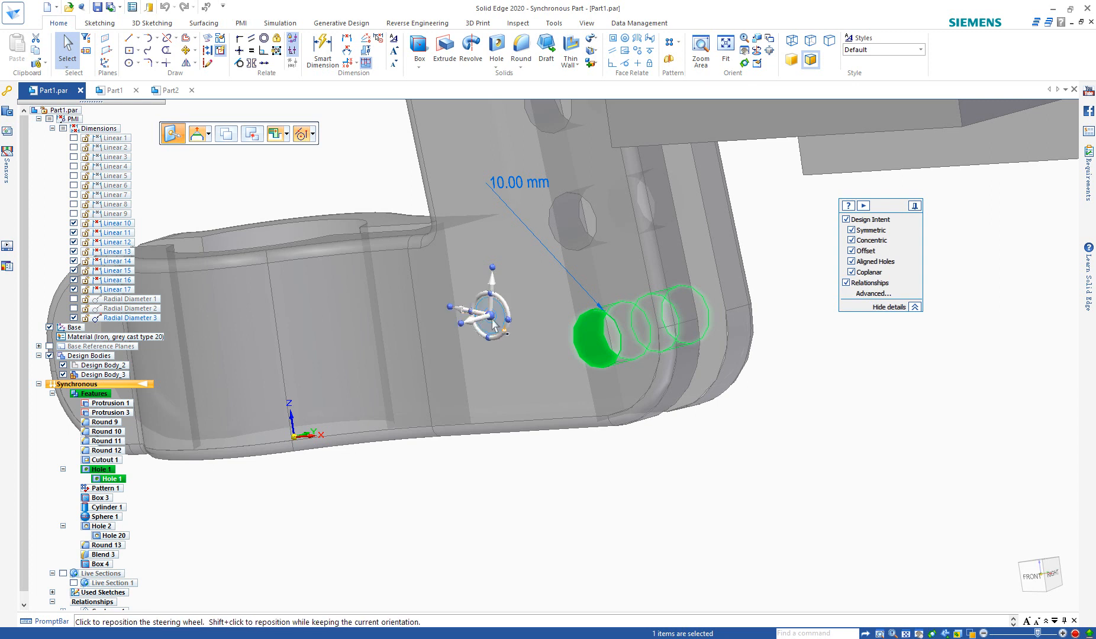
pyautogui.click(501, 318)
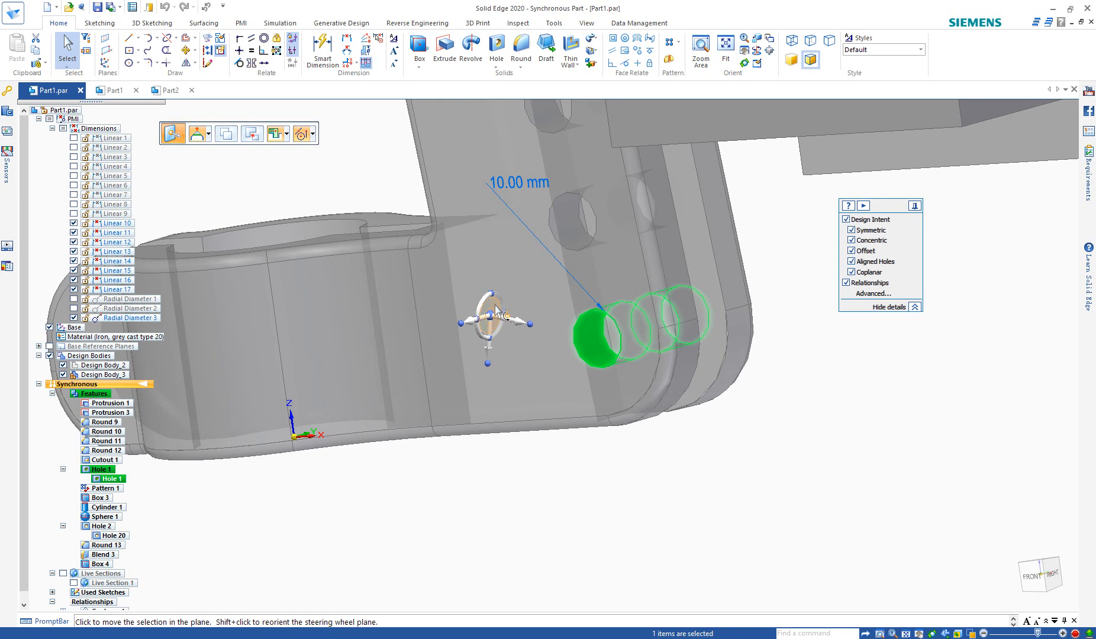
pyautogui.keyDown('shift'); pyautogui.click(496, 312); pyautogui.keyUp('shift')
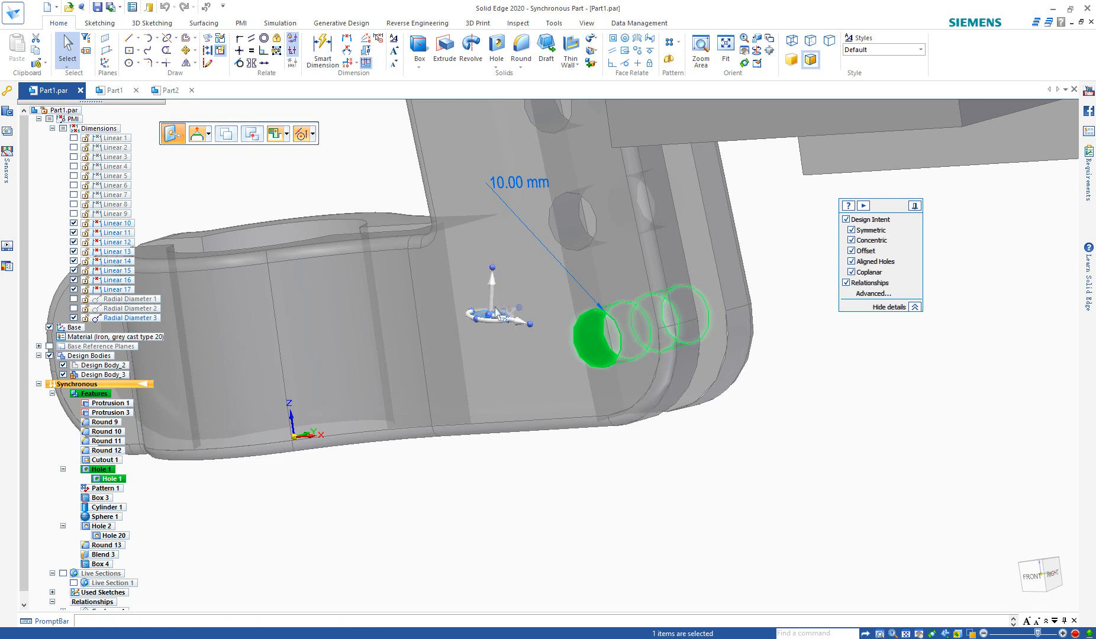
pyautogui.keyDown('shift'); pyautogui.click(481, 315); pyautogui.keyUp('shift')
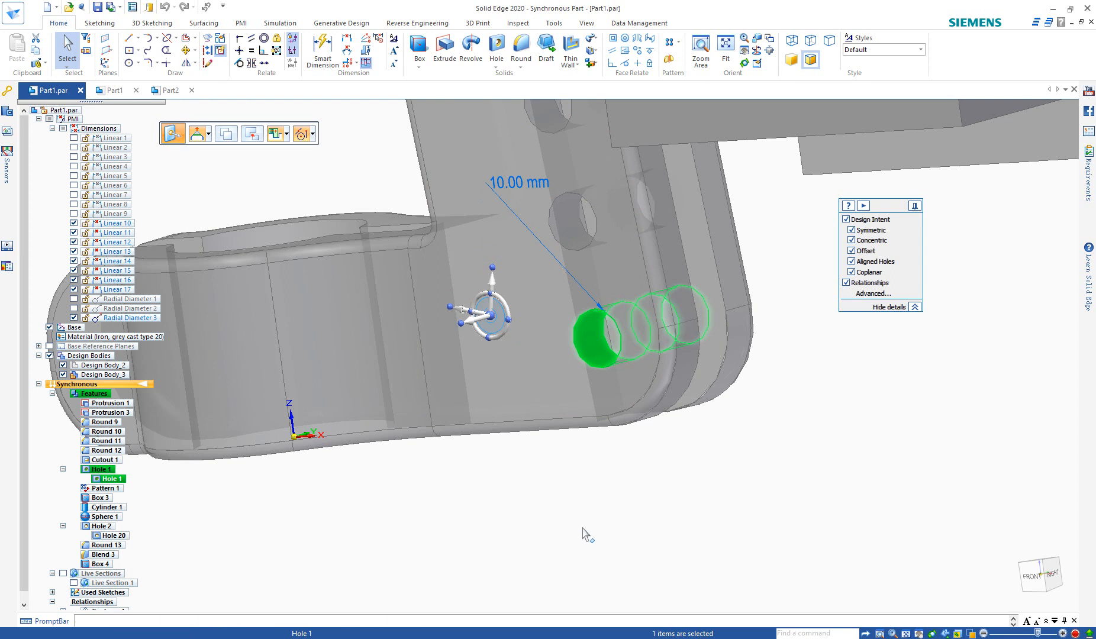
pyautogui.click(580, 466)
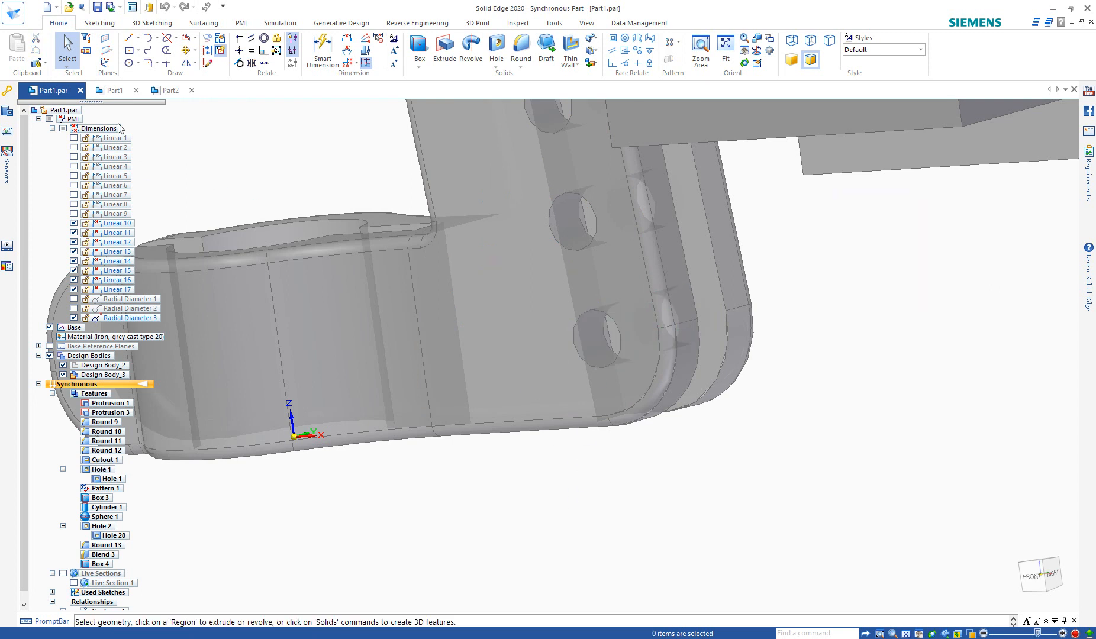
# Switch to the Part1 document with the ribbed L-shaped part and set the front view with free space around the part.
pyautogui.click(114, 94)
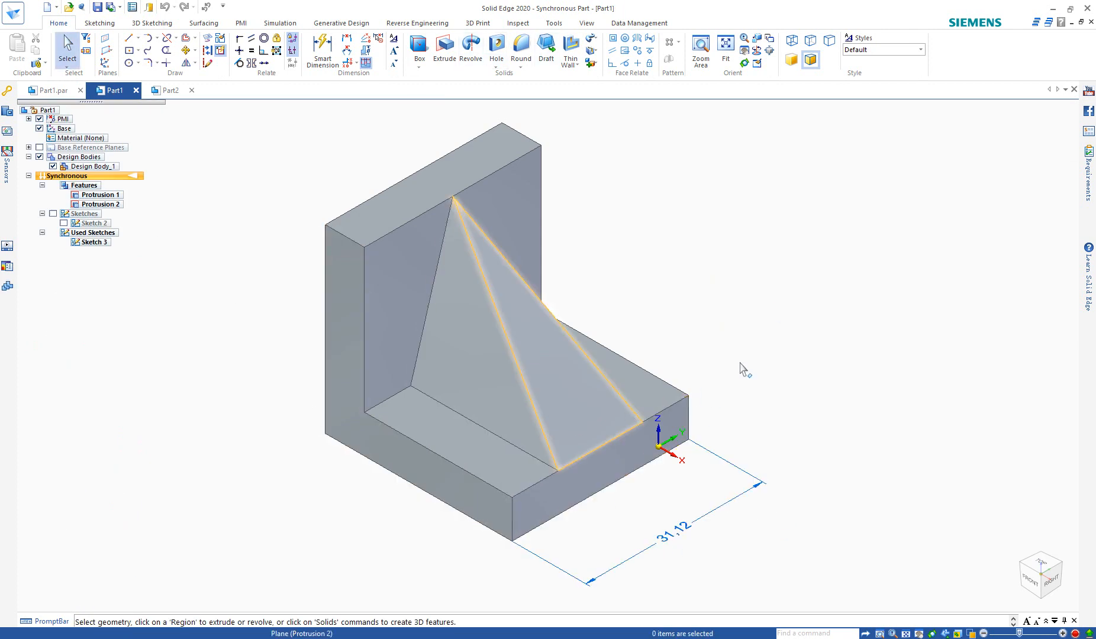
pyautogui.moveTo(744, 384); pyautogui.dragTo(528, 261, button='middle')
pyautogui.moveTo(592, 395); pyautogui.dragTo(385, 435, button='middle')
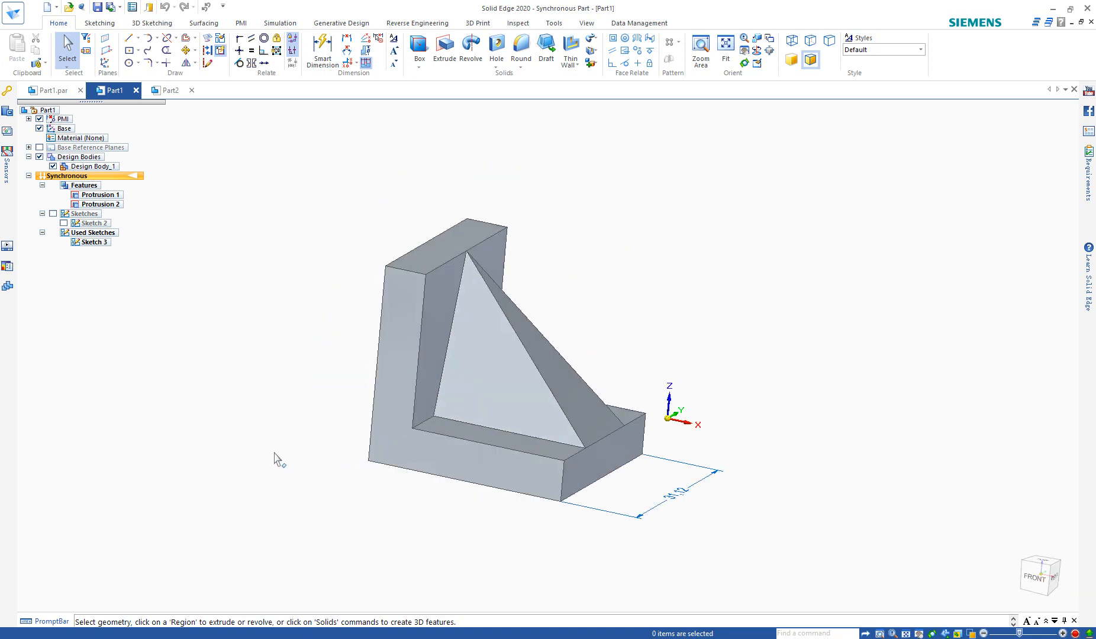
pyautogui.scroll(-2, 282, 454)
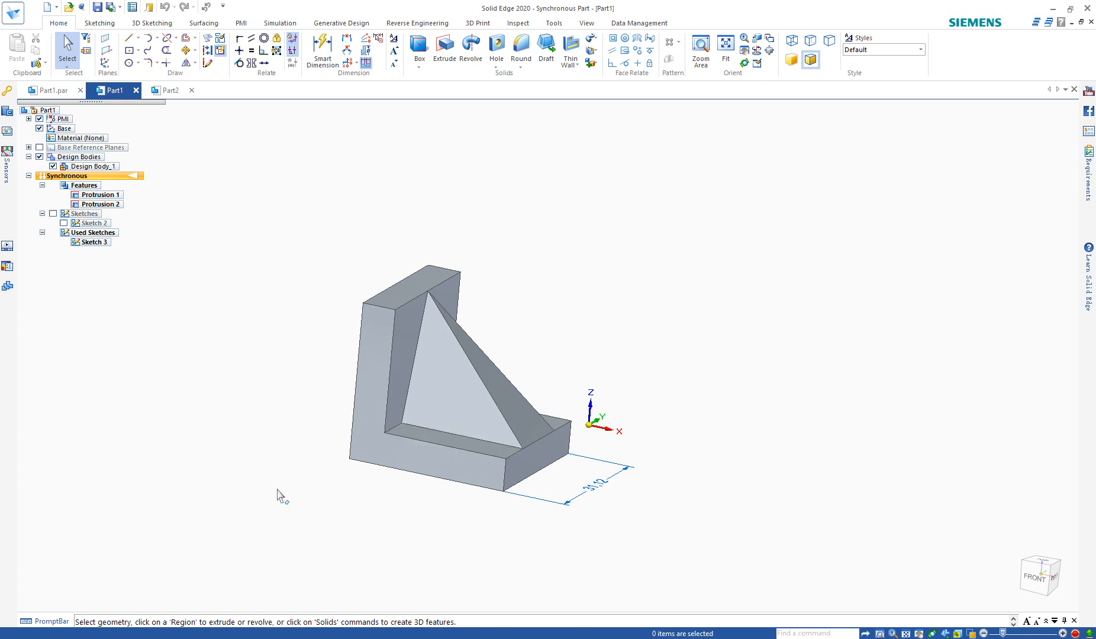
pyautogui.scroll(-1, 281, 497)
pyautogui.moveTo(425, 481); pyautogui.dragTo(457, 457, button='middle')
pyautogui.hotkey('ctrl', 'f')
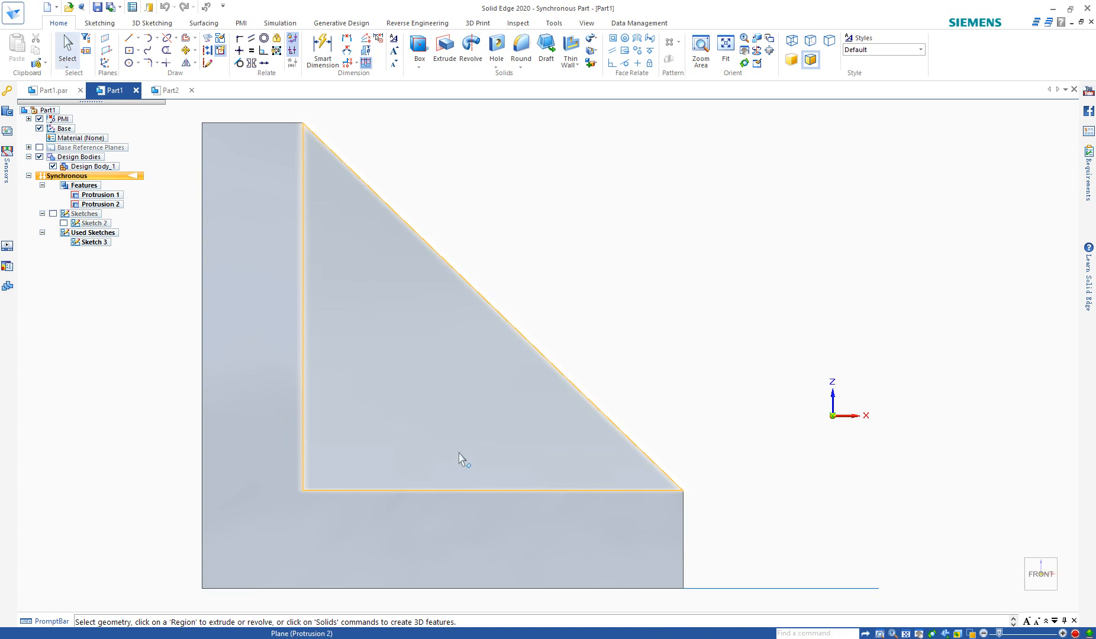
pyautogui.scroll(-5, 307, 477)
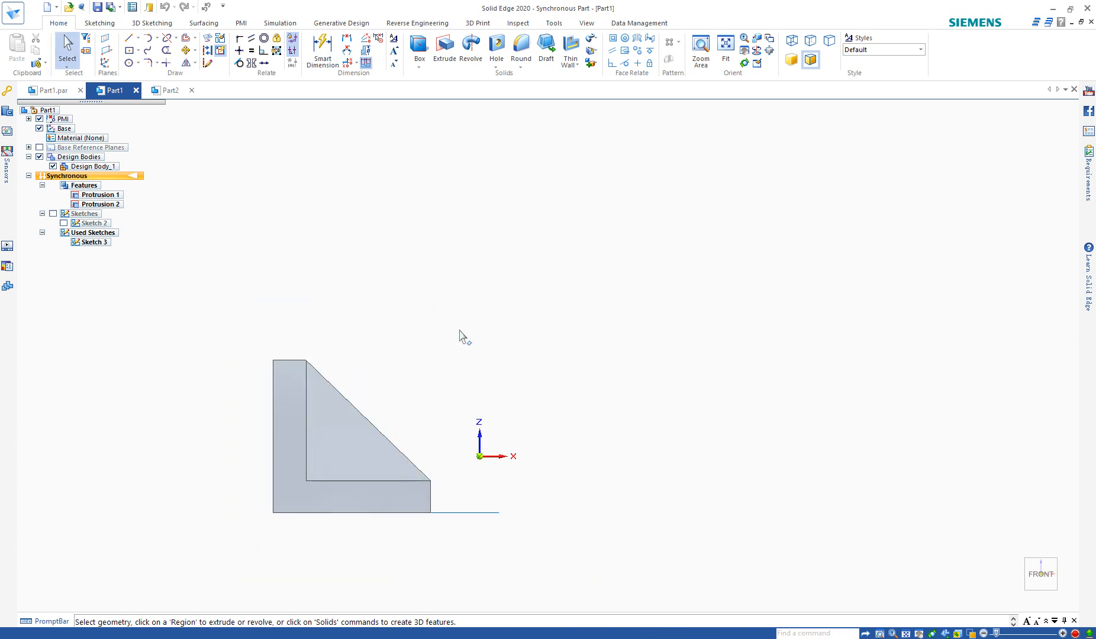
# Sketch two overlapping two-point rectangles beside the L-shaped part on the locked front base plane, the first about 25 mm high.
pyautogui.click(138, 51)
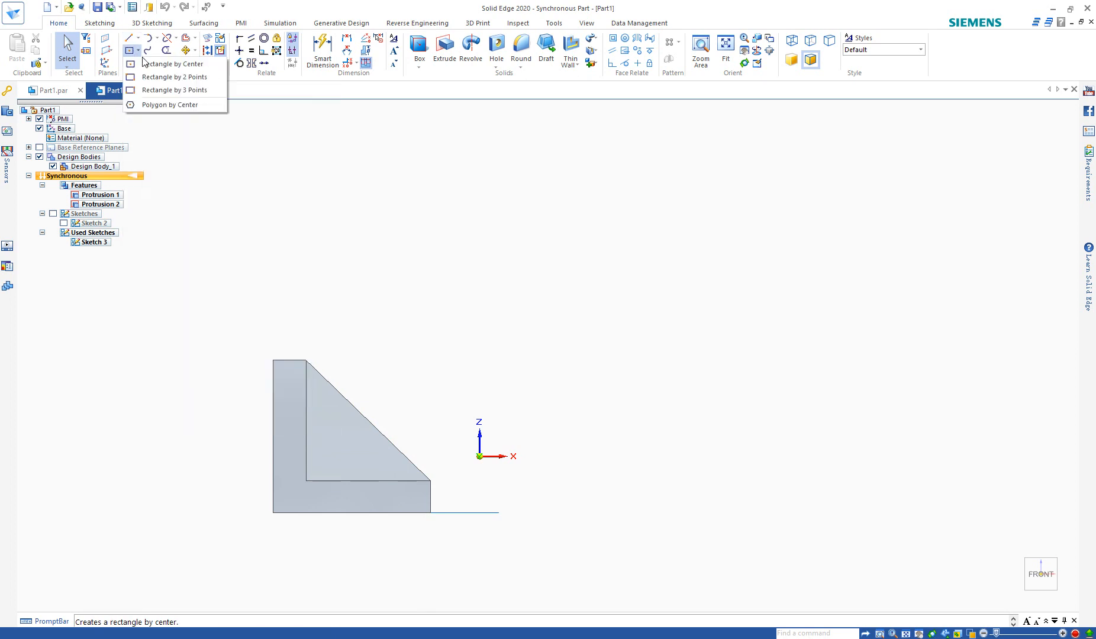
pyautogui.click(167, 77)
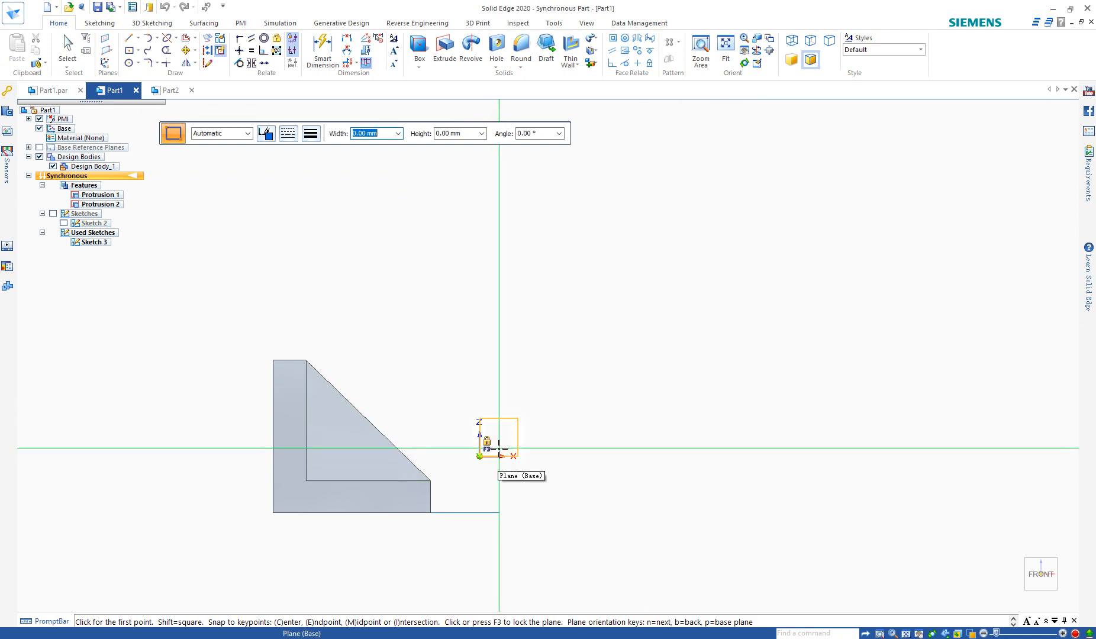
pyautogui.press('F3')
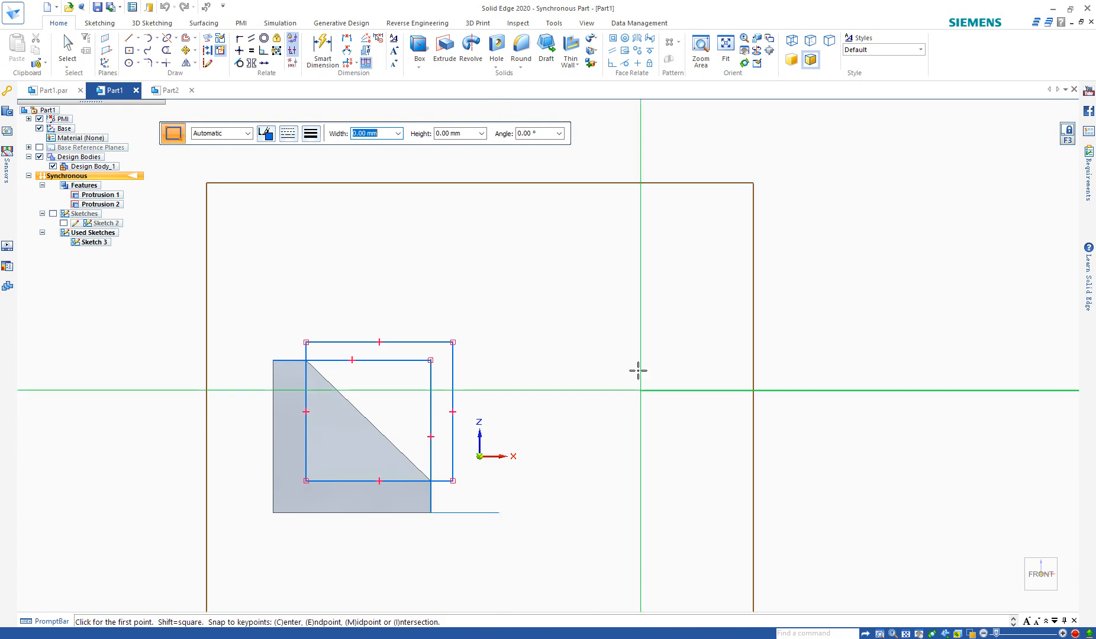
pyautogui.click(536, 259)
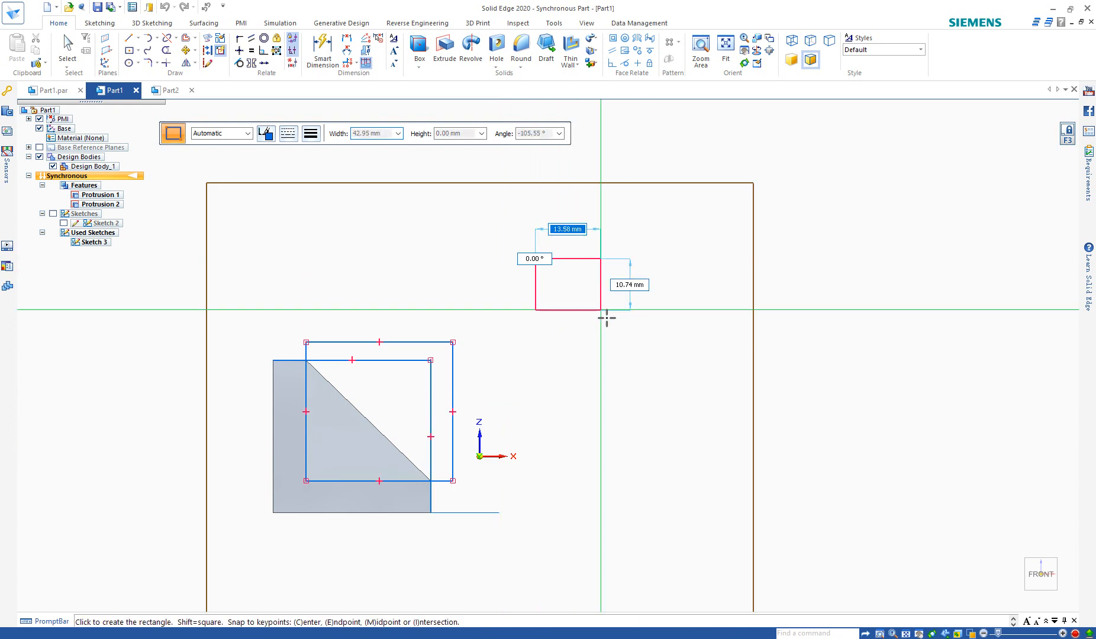
pyautogui.click(661, 379)
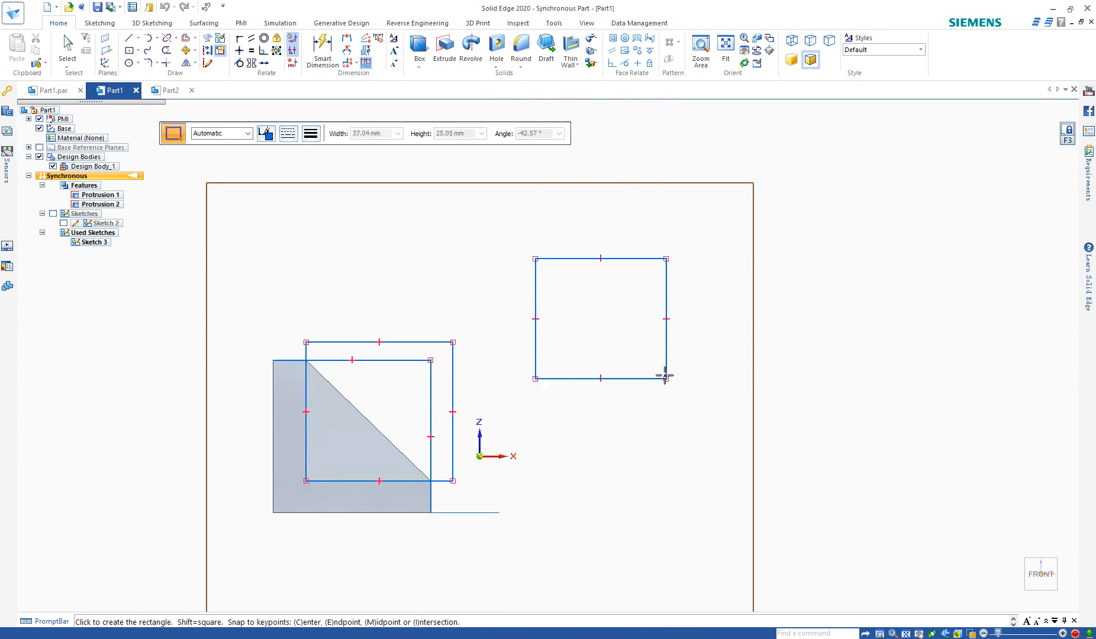
pyautogui.click(568, 345)
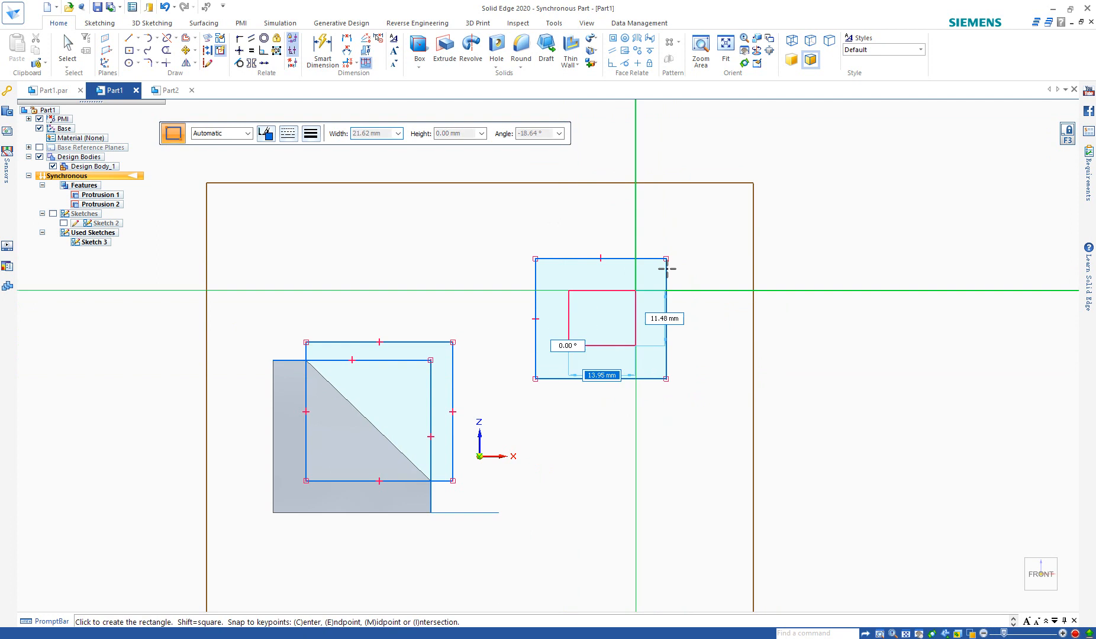
pyautogui.click(703, 220)
# Extrude the L-shaped region between the two new rectangles symmetrically by about 45.5 mm into a second L-shaped solid.
pyautogui.moveTo(738, 325); pyautogui.dragTo(700, 365, button='middle')
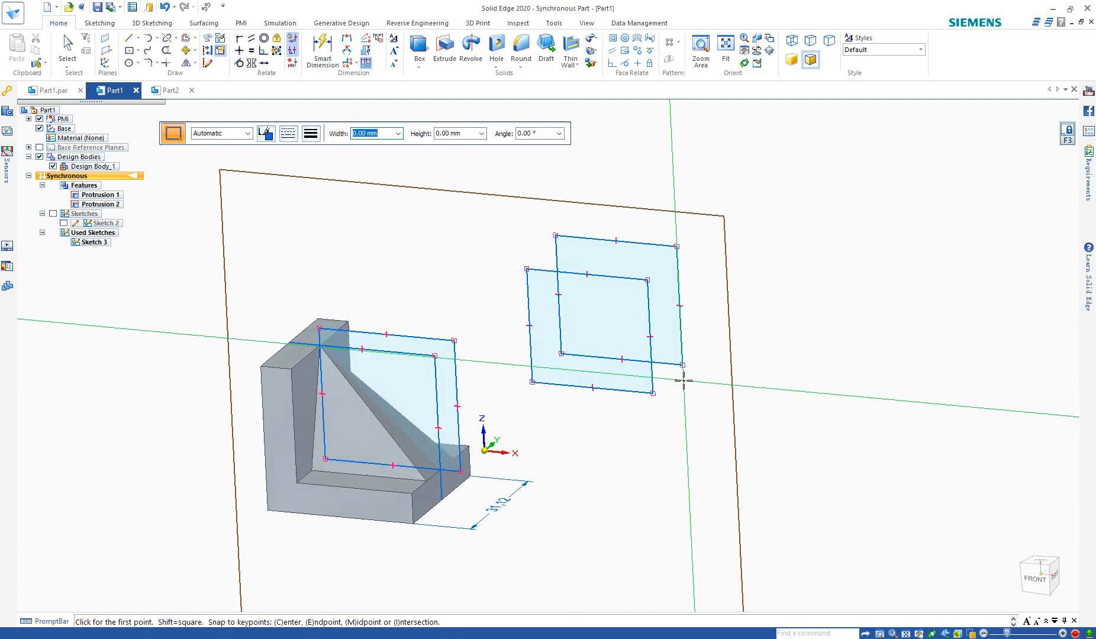
pyautogui.press('Escape')
pyautogui.click(635, 381)
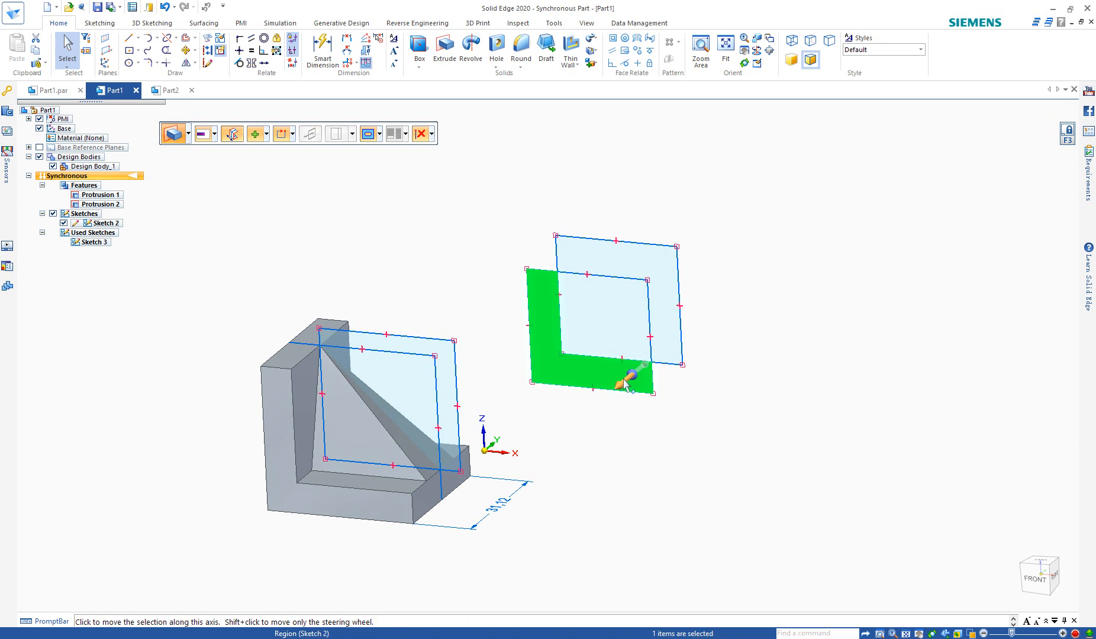
pyautogui.click(626, 385)
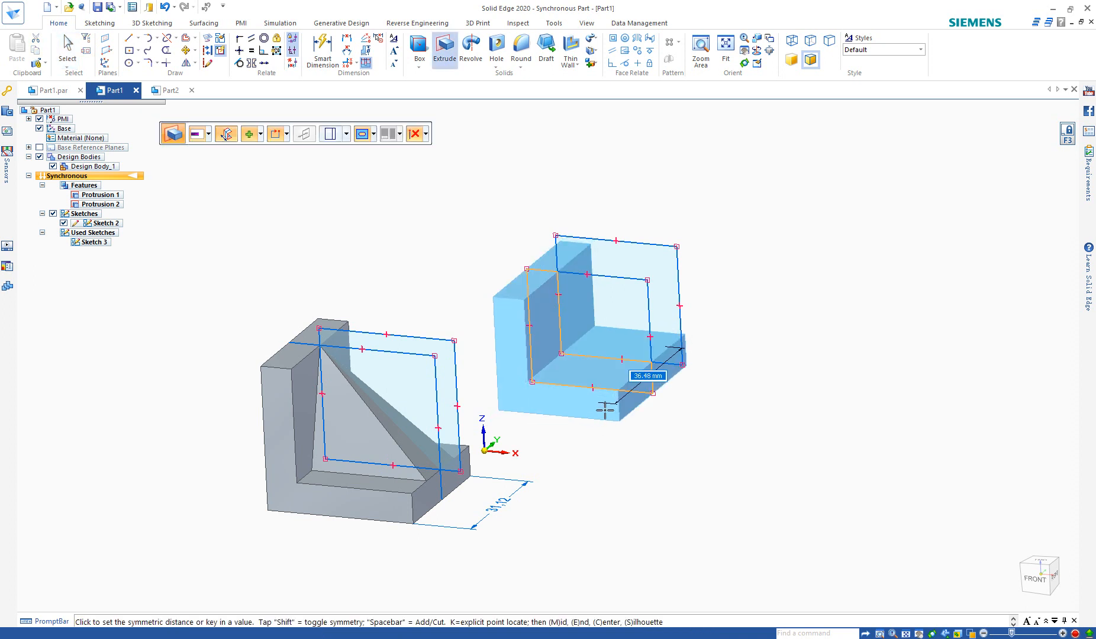
pyautogui.click(736, 427)
pyautogui.moveTo(736, 428); pyautogui.dragTo(672, 439, button='middle')
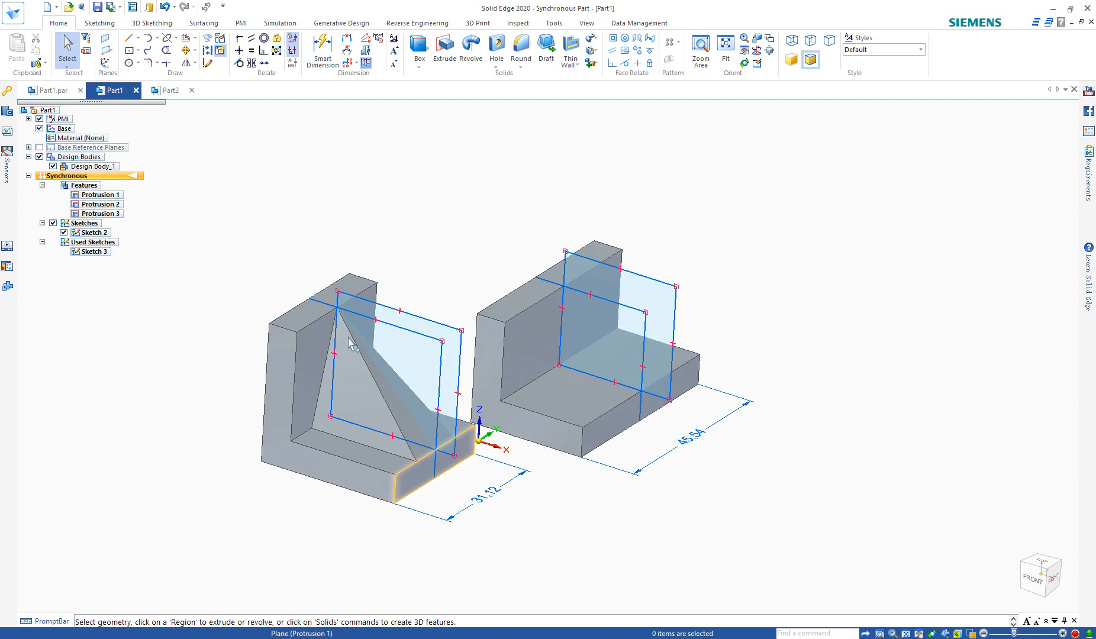
pyautogui.moveTo(764, 367); pyautogui.dragTo(789, 354, button='middle')
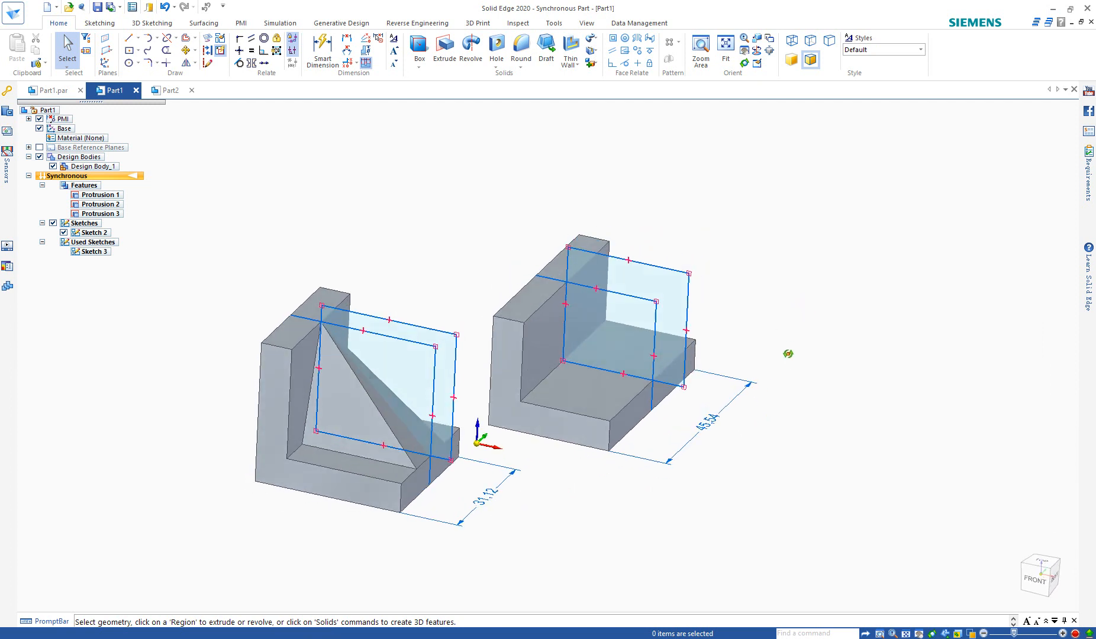
# Sketch a diagonal line across the smaller rectangle of the second L-shaped solid, from the wall's top inner edge to the base's outer edge.
pyautogui.click(129, 37)
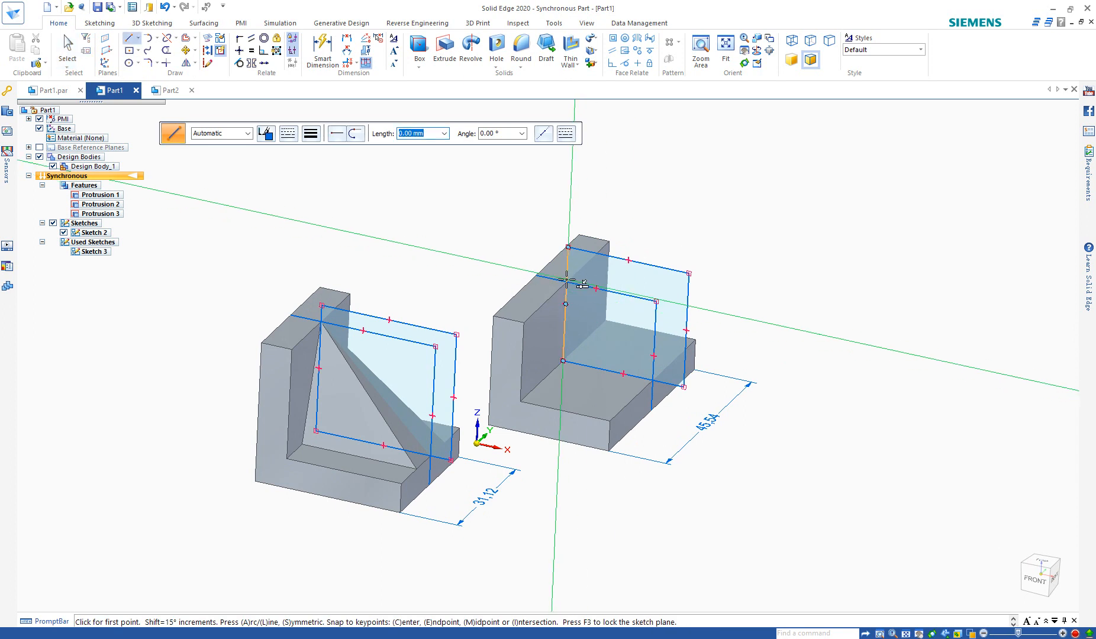
pyautogui.scroll(5, 569, 285)
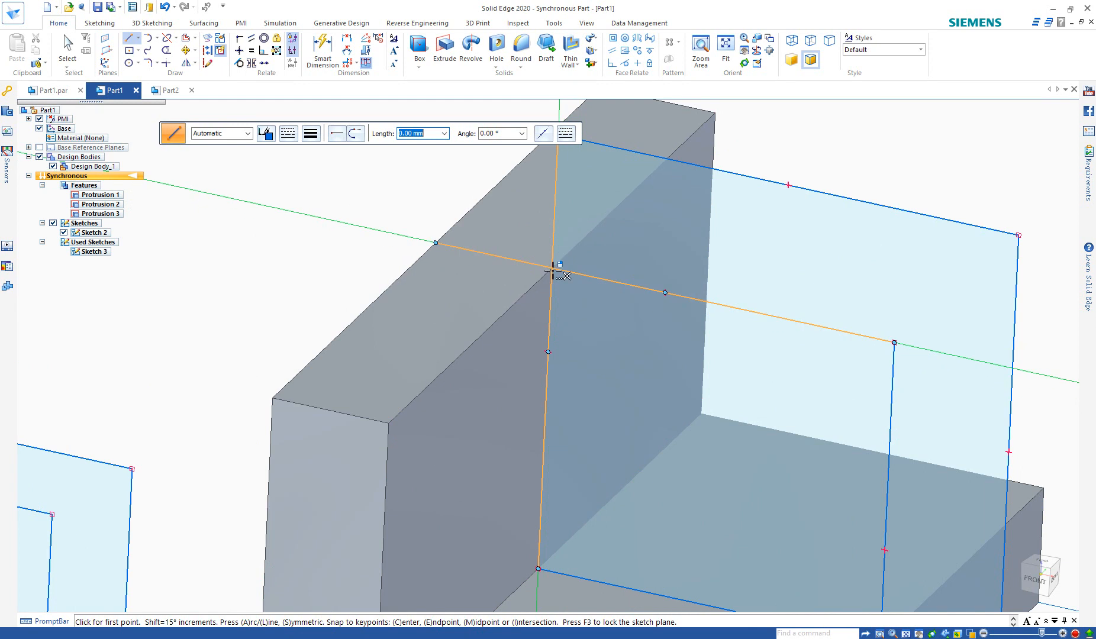
pyautogui.click(554, 270)
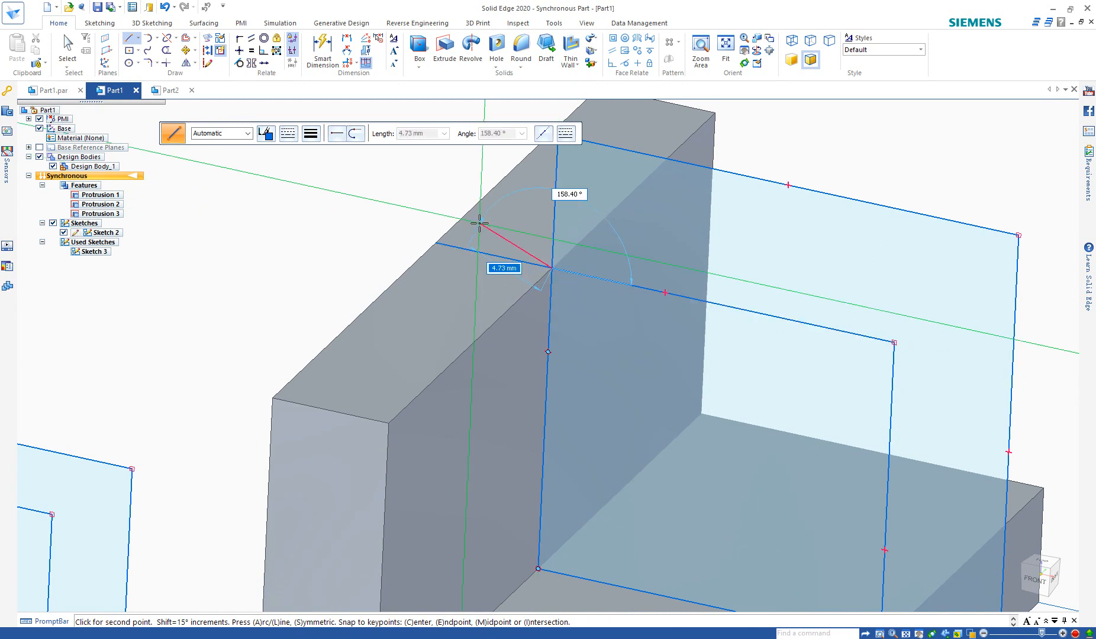
pyautogui.scroll(-3, 567, 392)
pyautogui.scroll(2, 639, 387)
pyautogui.scroll(3, 638, 387)
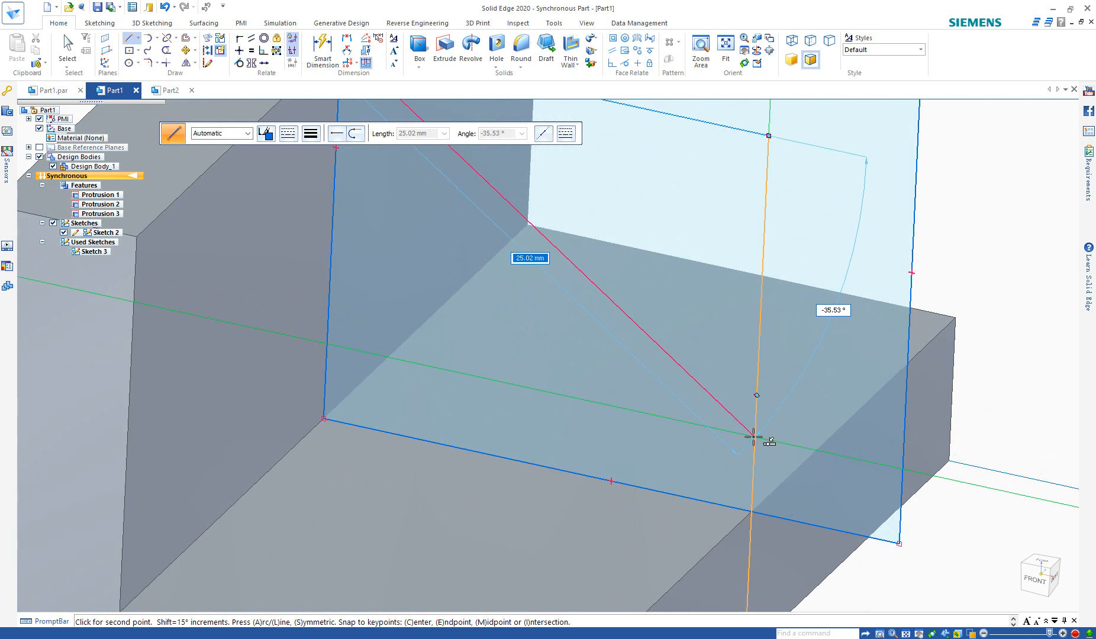
pyautogui.click(752, 510)
pyautogui.scroll(-5, 770, 473)
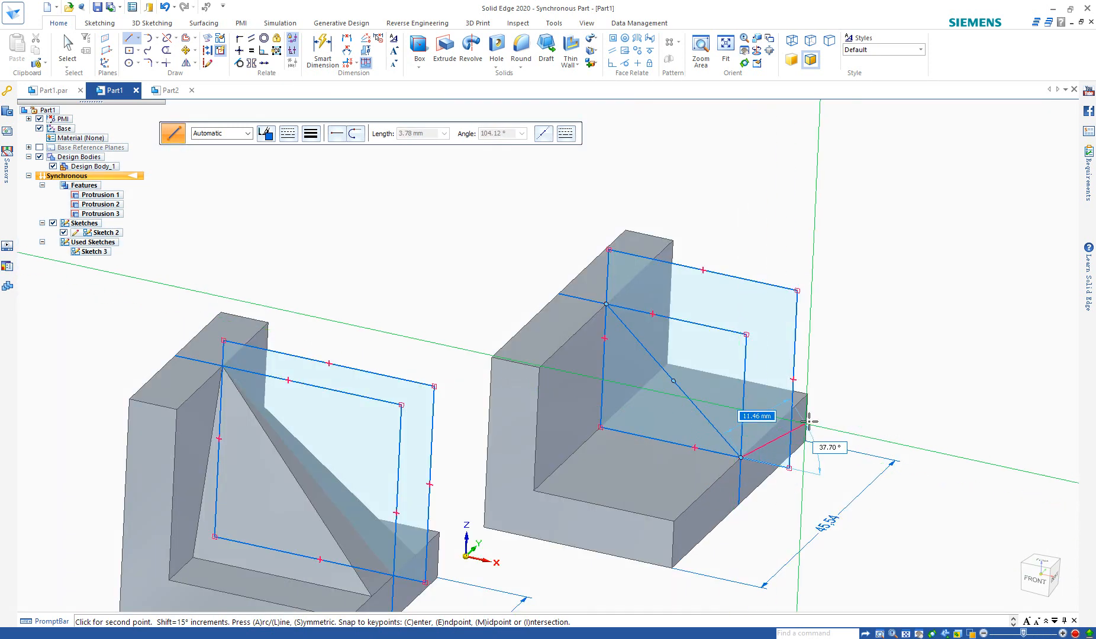
pyautogui.scroll(-2, 814, 408)
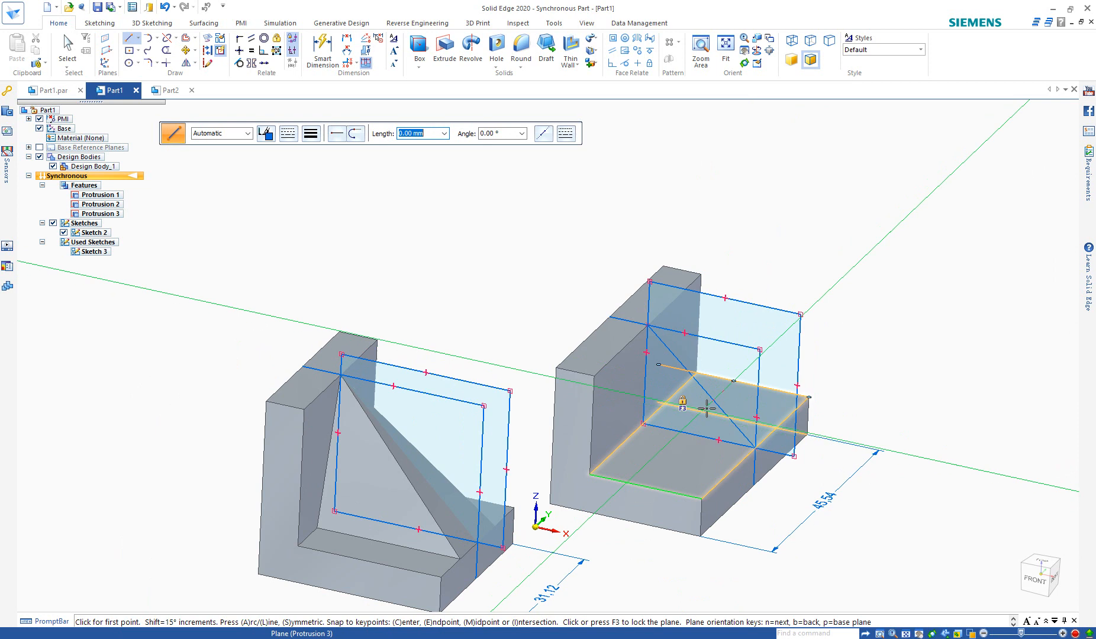
pyautogui.press('Escape')
# Extrude the triangular region under the diagonal line symmetrically by about 25.9 mm to form a rib.
pyautogui.click(694, 417)
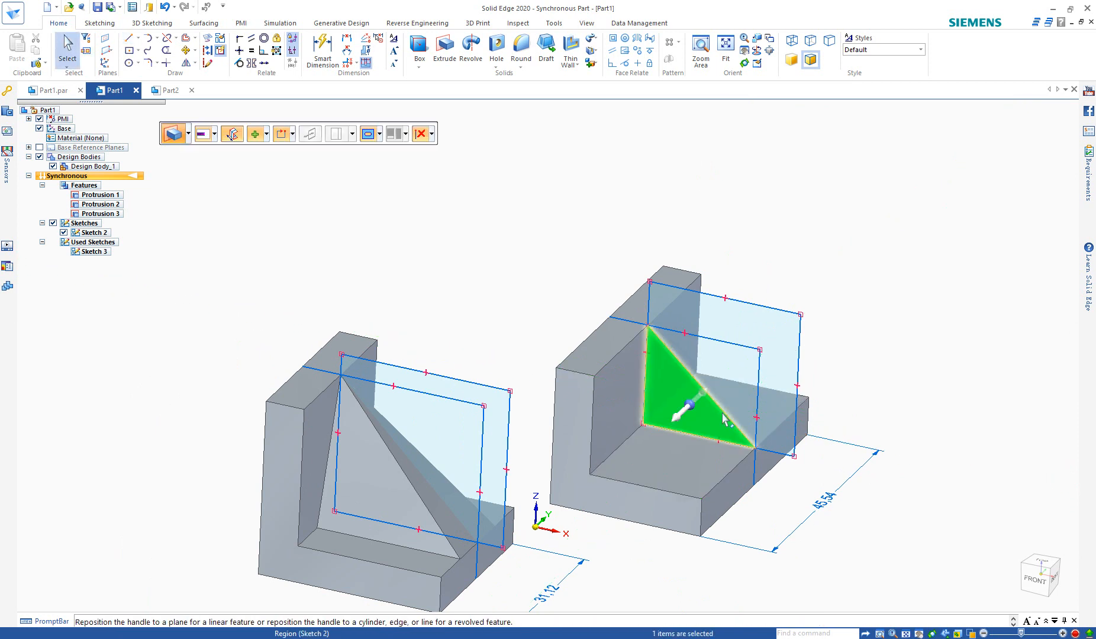
pyautogui.click(690, 408)
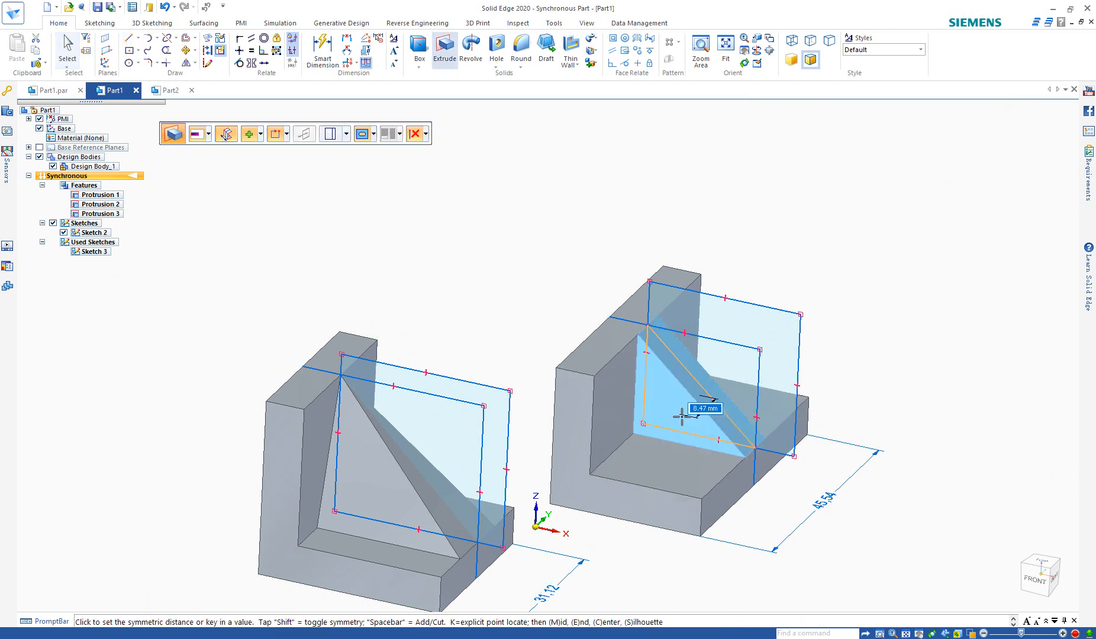
pyautogui.press('shift')
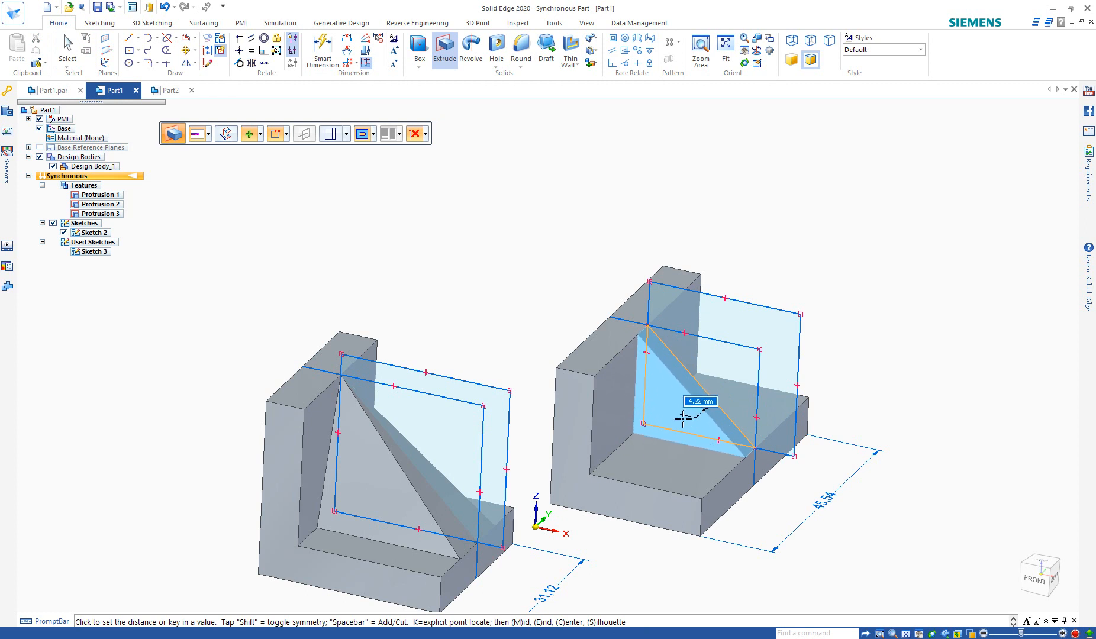
pyautogui.press('shift')
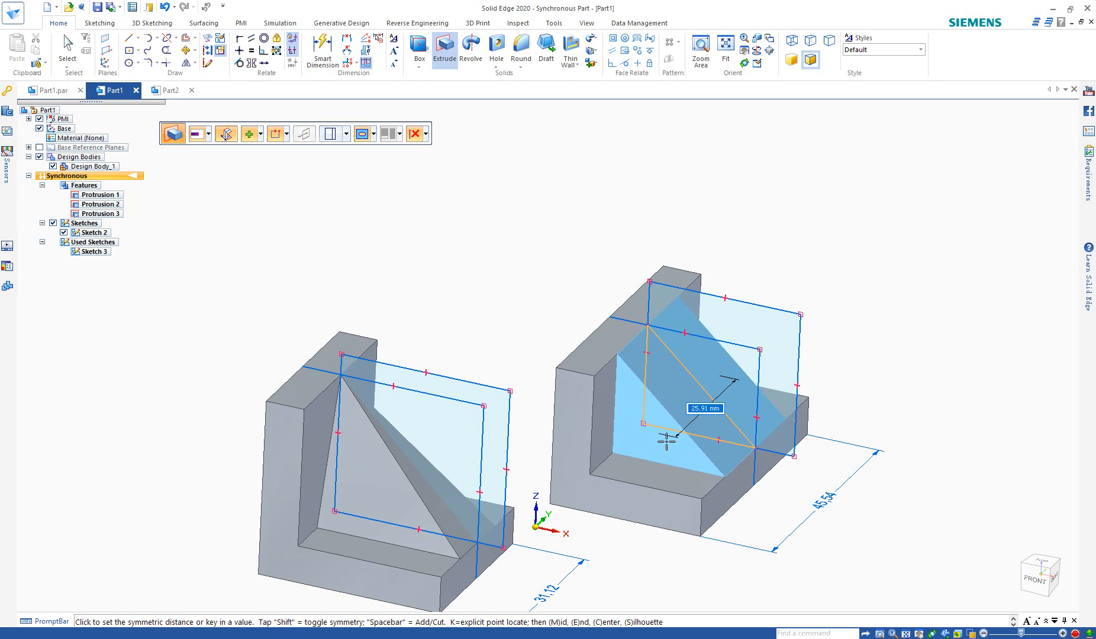
pyautogui.click(668, 442)
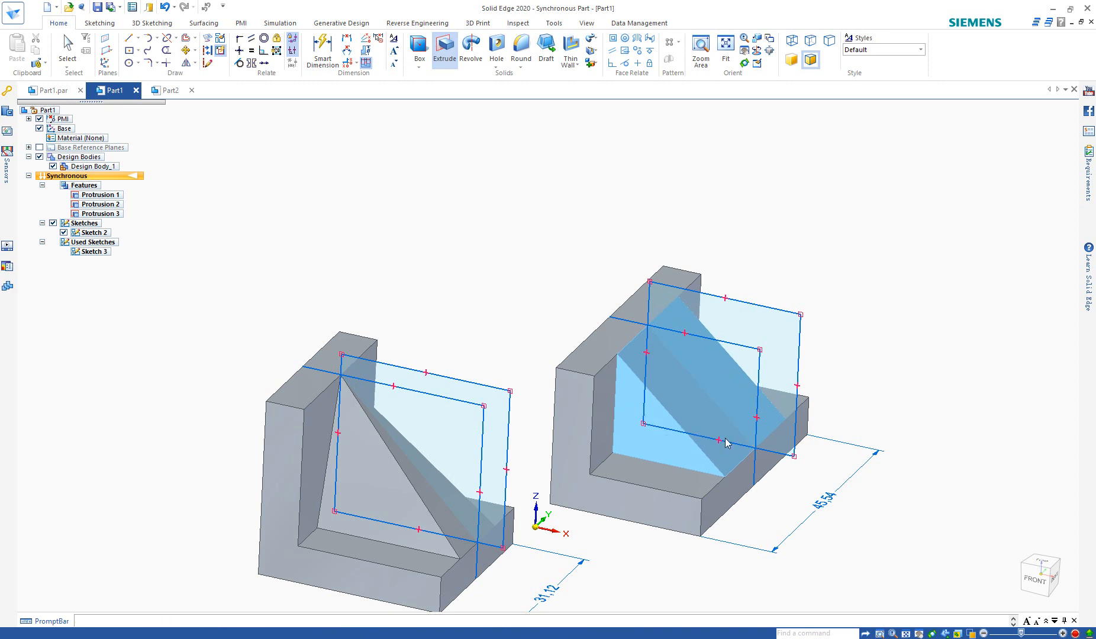
pyautogui.moveTo(861, 453); pyautogui.dragTo(848, 447, button='middle')
pyautogui.moveTo(859, 370); pyautogui.dragTo(841, 417, button='middle')
# Rotate the new rib's front triangular face about its bottom edge up to the midpoint of the wall's upper edge, keeping the symmetric design intent.
pyautogui.click(623, 399)
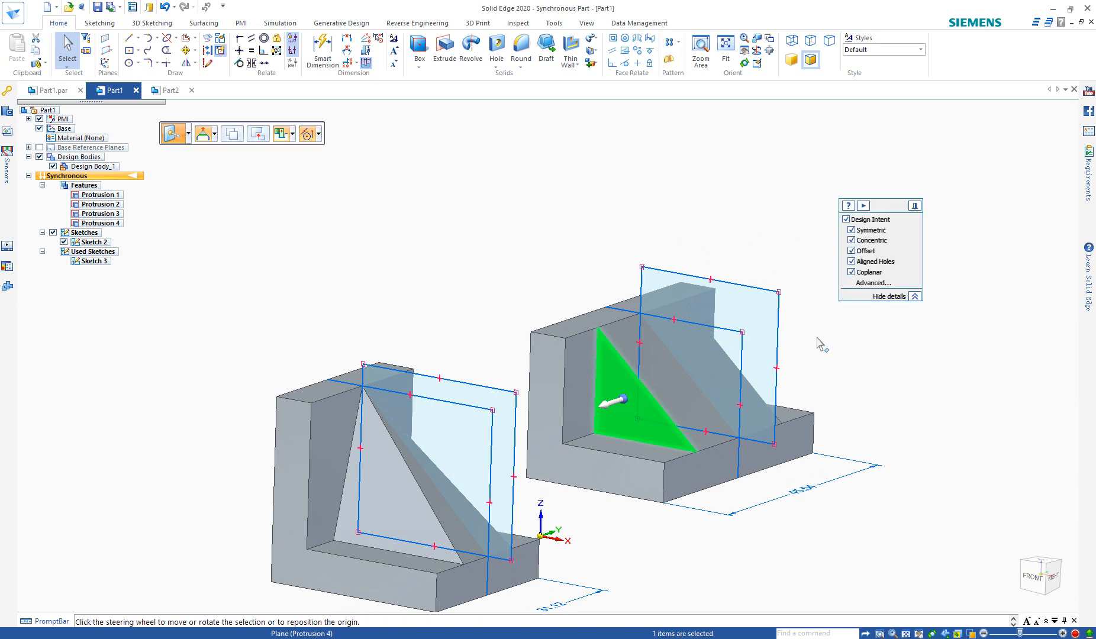
pyautogui.click(625, 400)
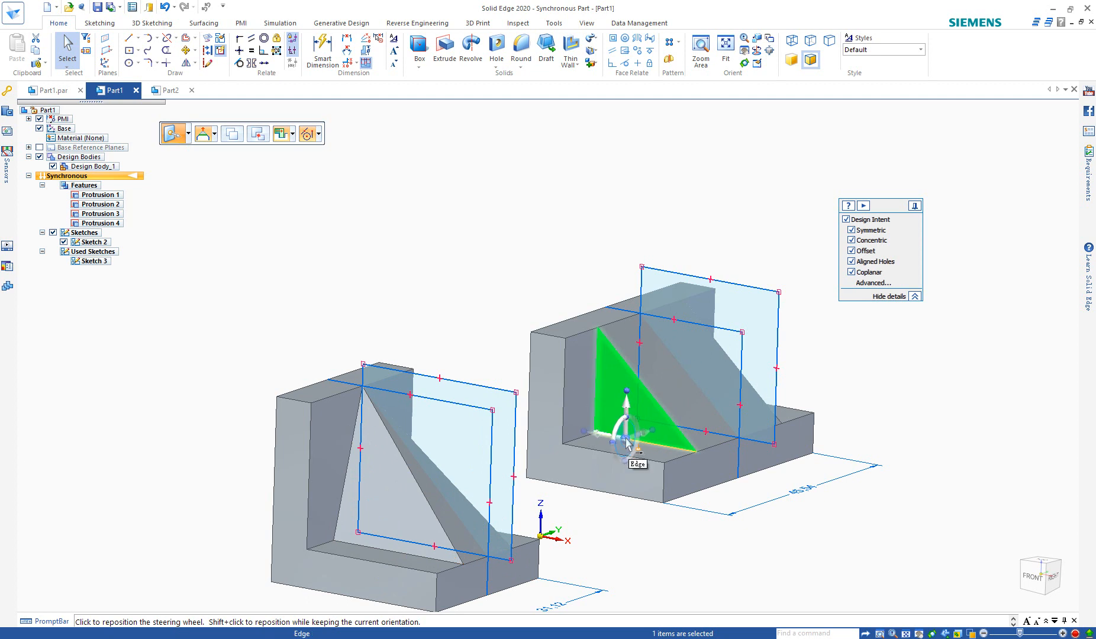
pyautogui.click(626, 436)
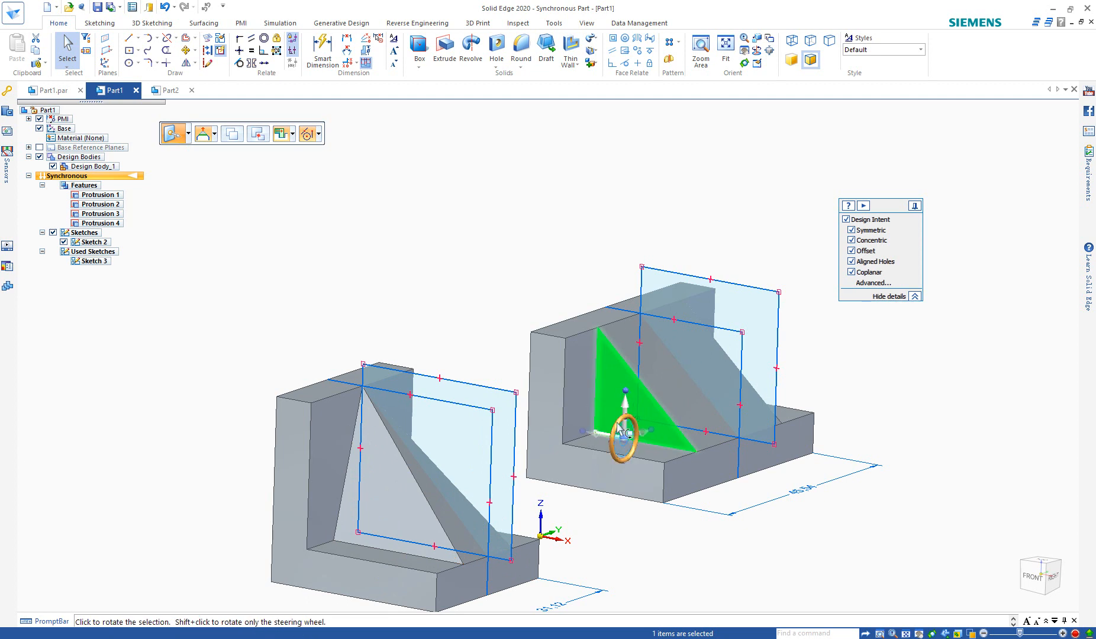
pyautogui.click(619, 428)
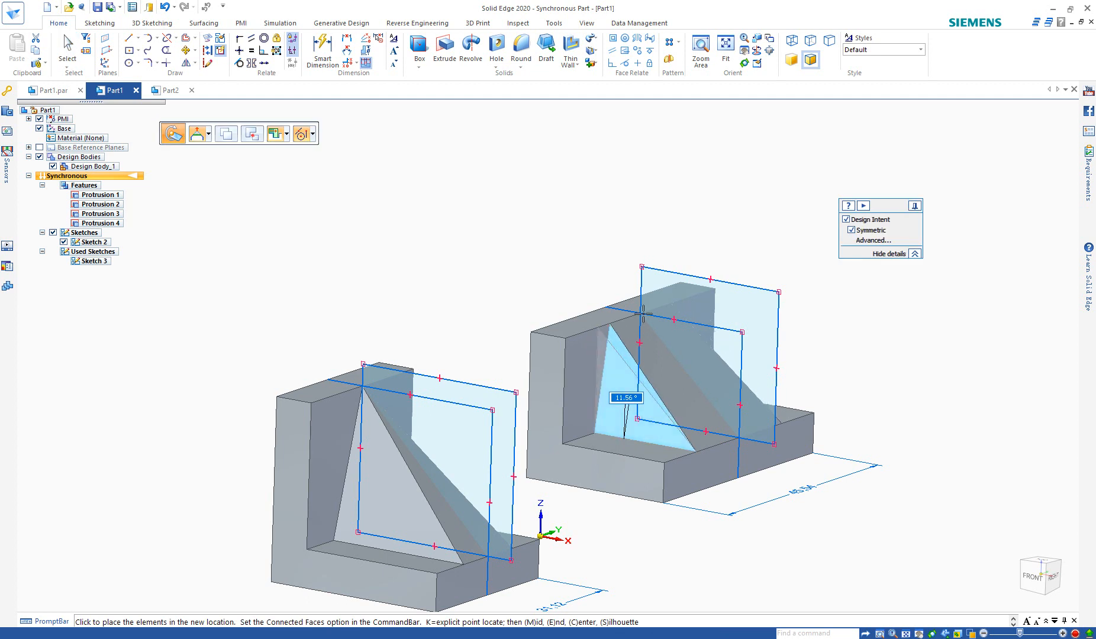
pyautogui.scroll(5, 627, 313)
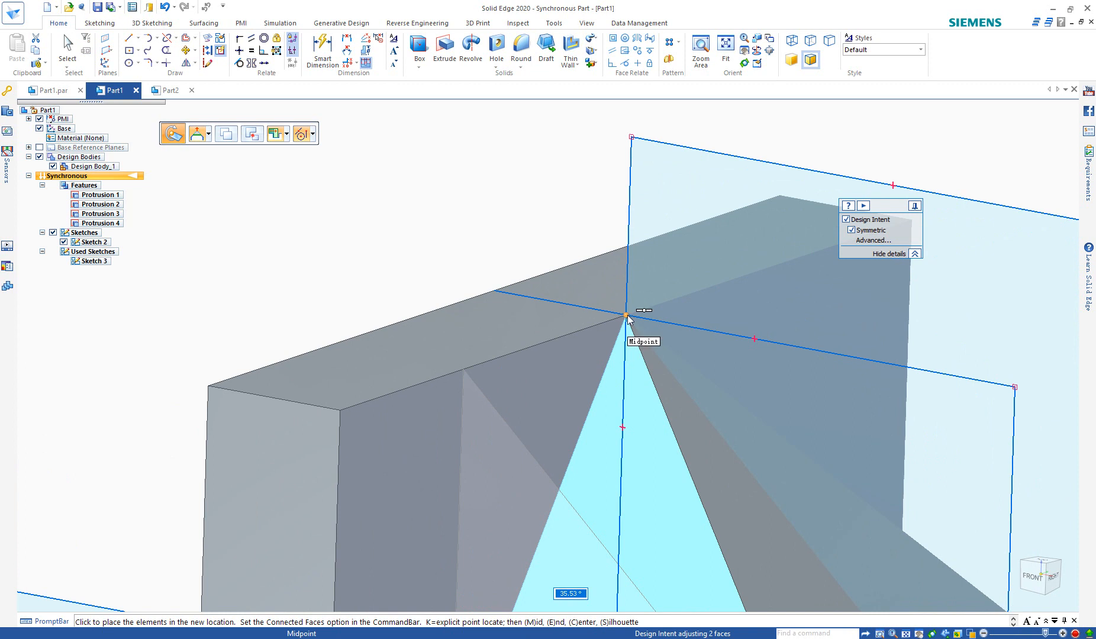
pyautogui.click(626, 315)
pyautogui.scroll(-5, 648, 247)
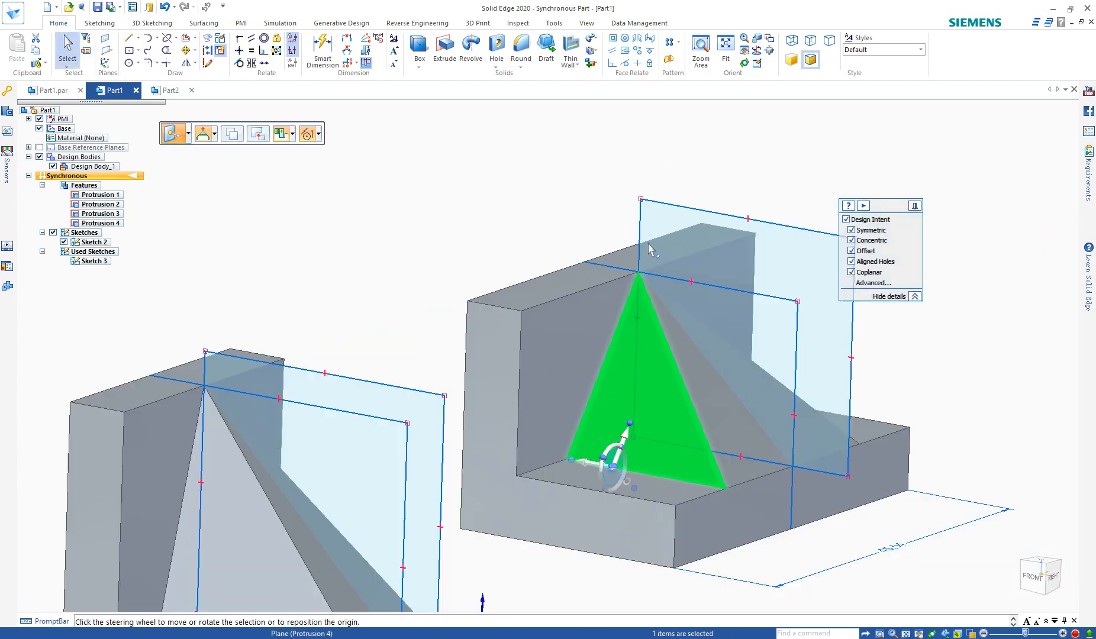
pyautogui.moveTo(699, 360); pyautogui.dragTo(821, 438, button='middle')
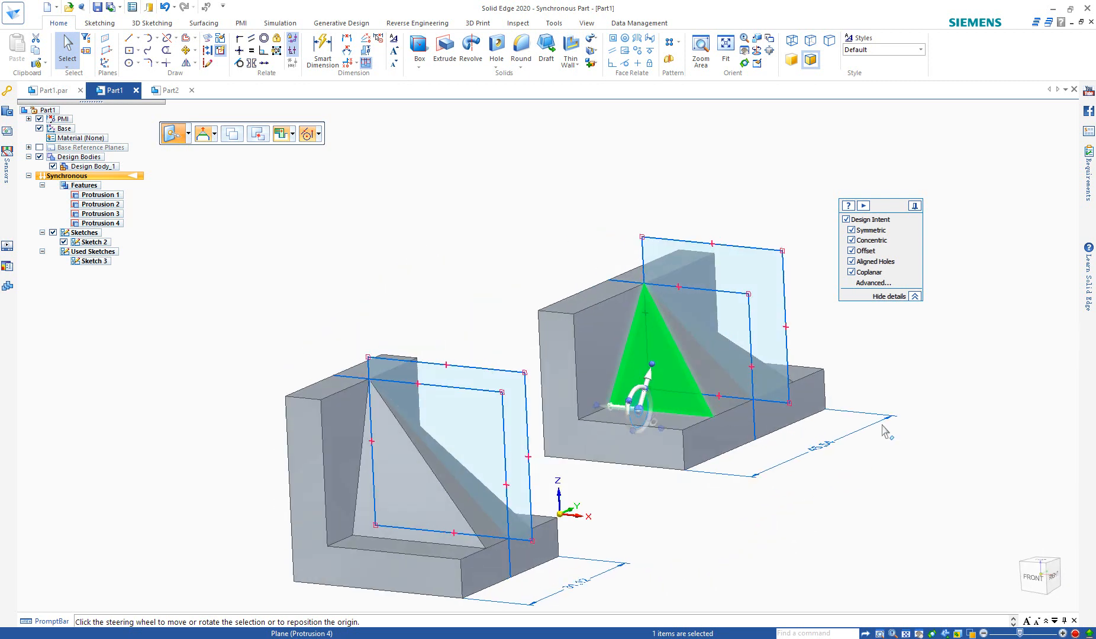
pyautogui.click(929, 396)
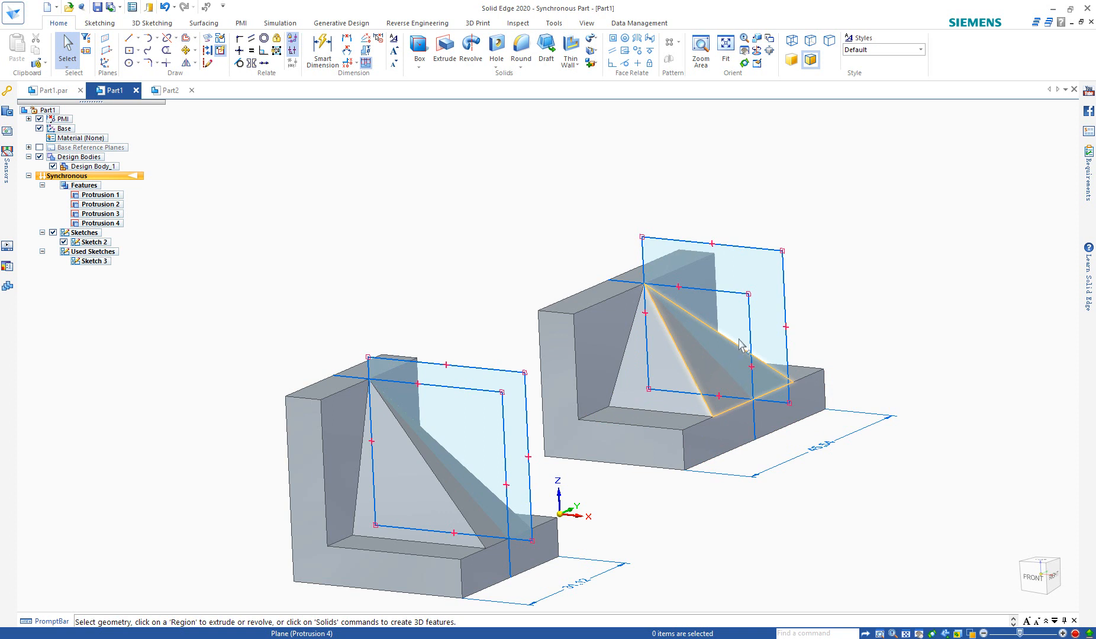
pyautogui.moveTo(720, 380); pyautogui.dragTo(745, 374, button='middle')
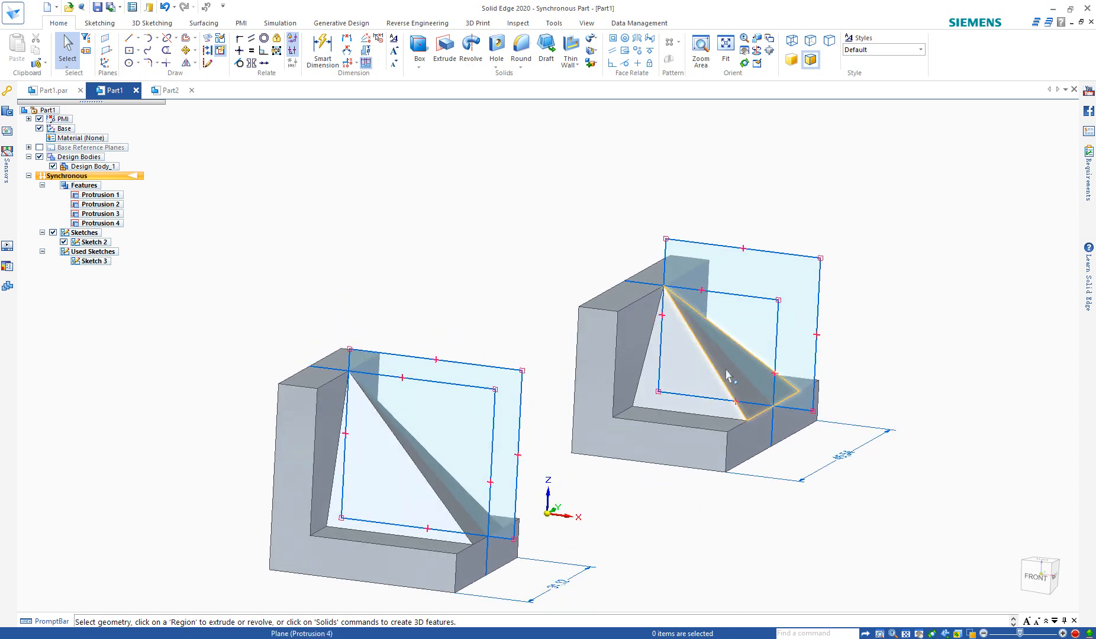
# Switch to the Part2 document, inspect the holes in the plate and clear the hole selection.
pyautogui.click(173, 91)
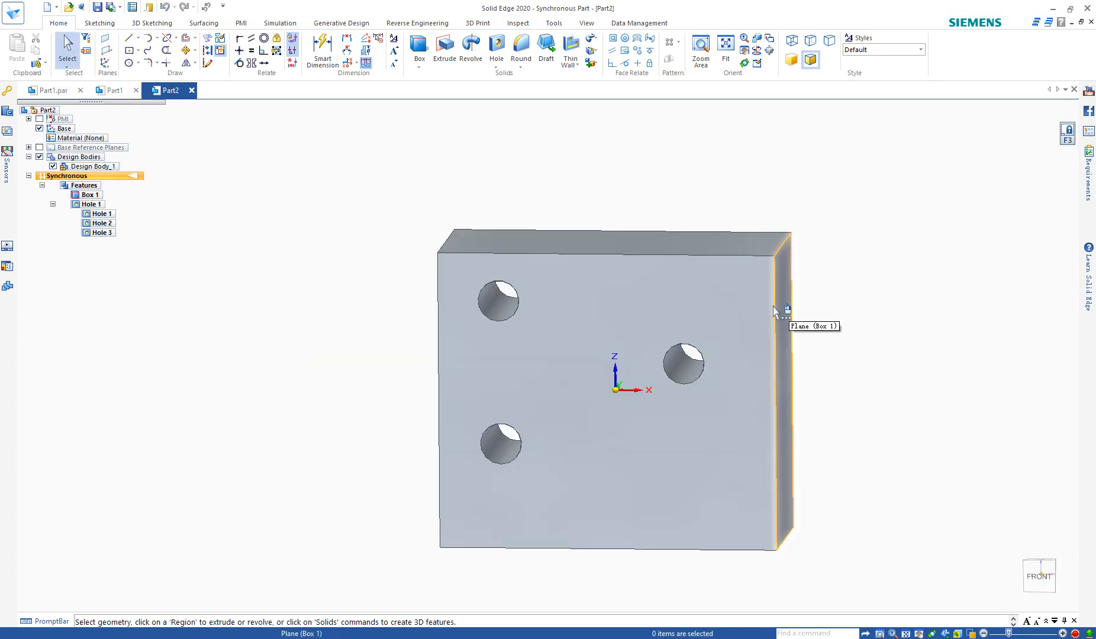
pyautogui.moveTo(690, 477); pyautogui.dragTo(700, 456, button='middle')
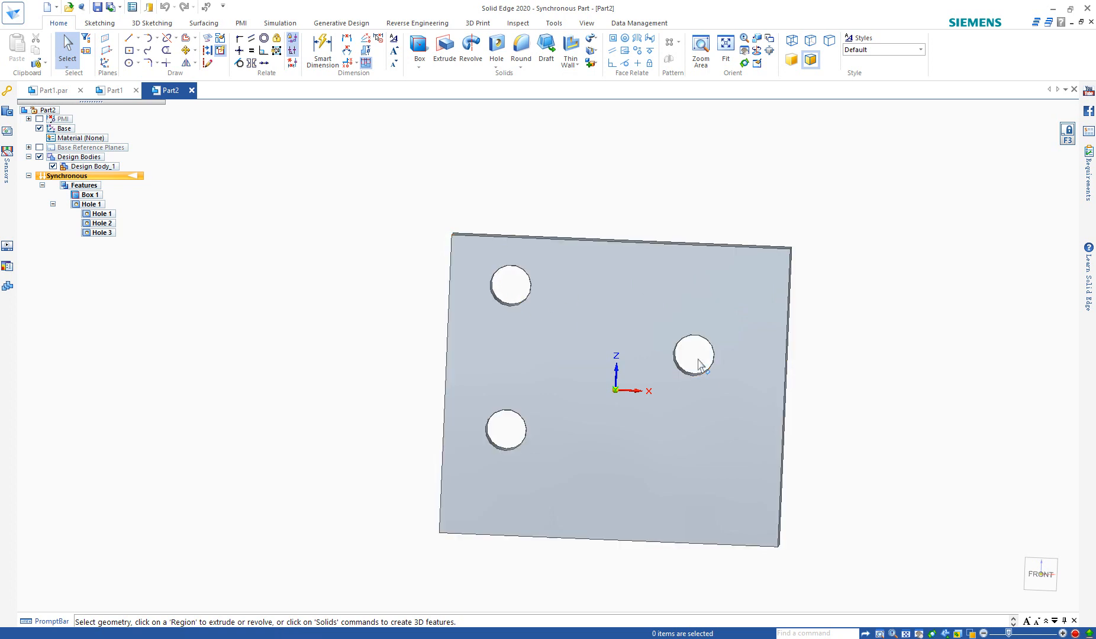
pyautogui.moveTo(699, 438)
pyautogui.mouseDown(button='middle')
pyautogui.moveTo(692, 409)
pyautogui.moveTo(695, 463)
pyautogui.moveTo(703, 445)
pyautogui.mouseUp(button='middle')
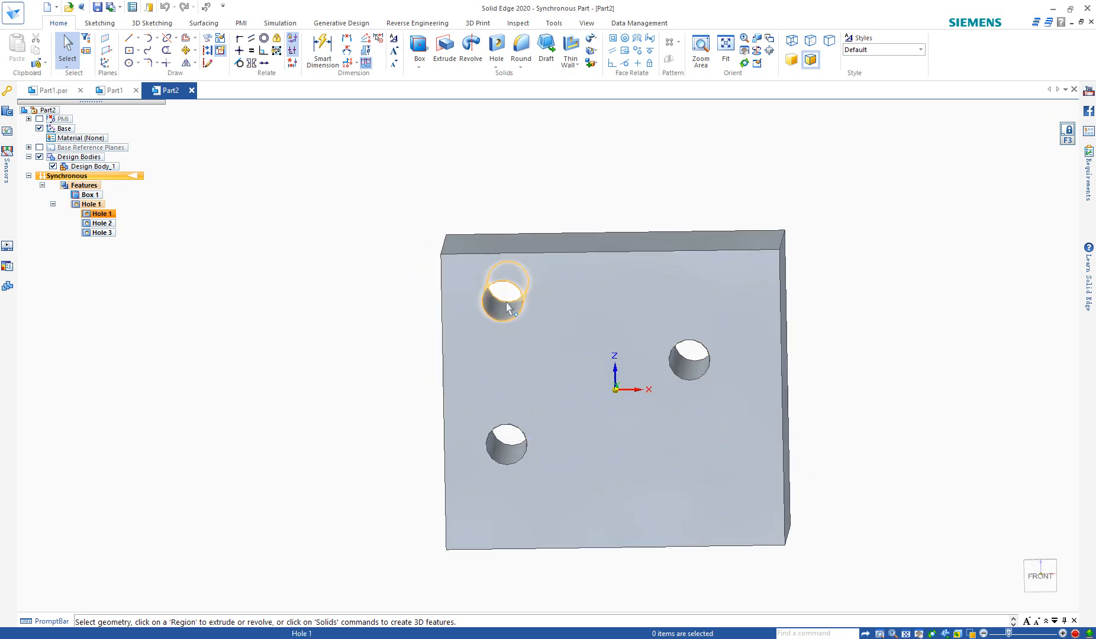
pyautogui.moveTo(685, 446); pyautogui.dragTo(697, 425, button='middle')
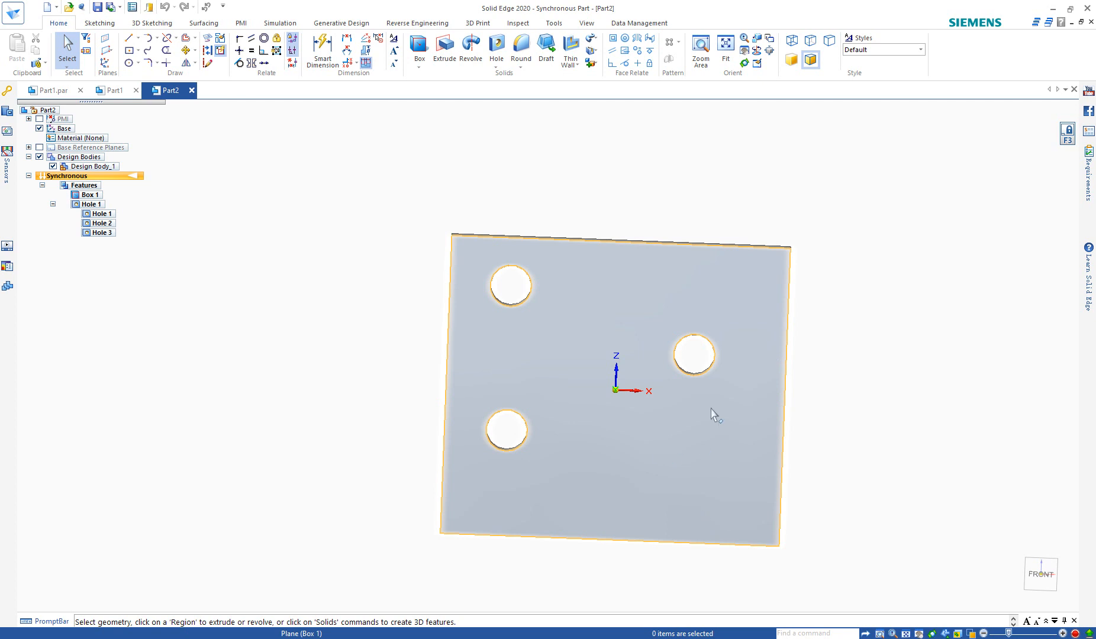
pyautogui.moveTo(477, 389); pyautogui.dragTo(553, 471)
pyautogui.moveTo(622, 465)
pyautogui.mouseDown(button='middle')
pyautogui.moveTo(612, 496)
pyautogui.moveTo(610, 458)
pyautogui.moveTo(619, 467)
pyautogui.mouseUp(button='middle')
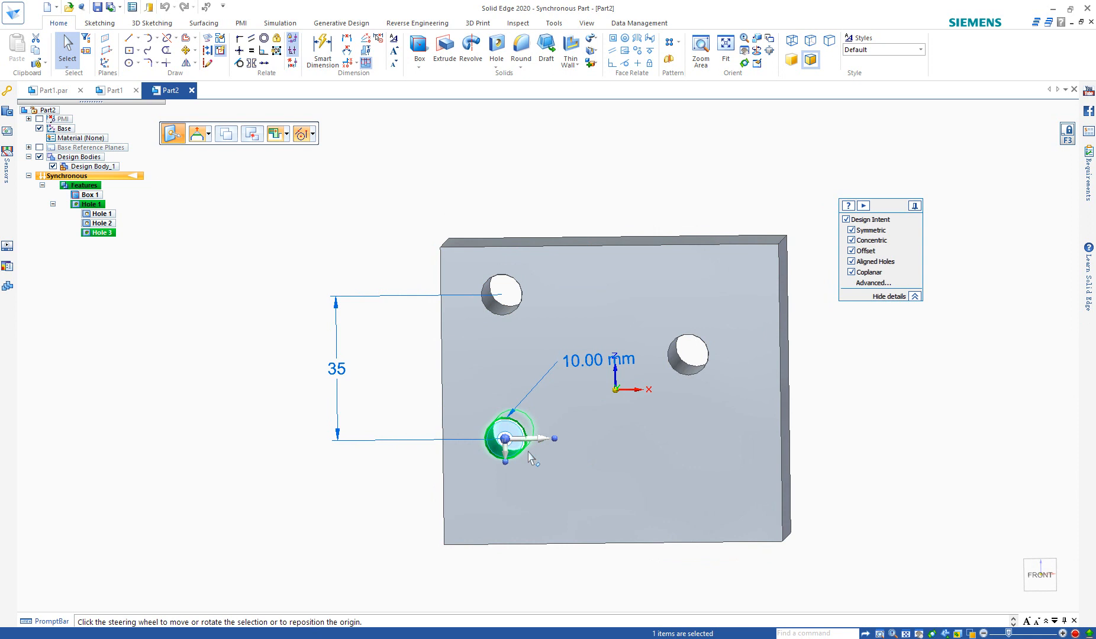
pyautogui.press('Escape')
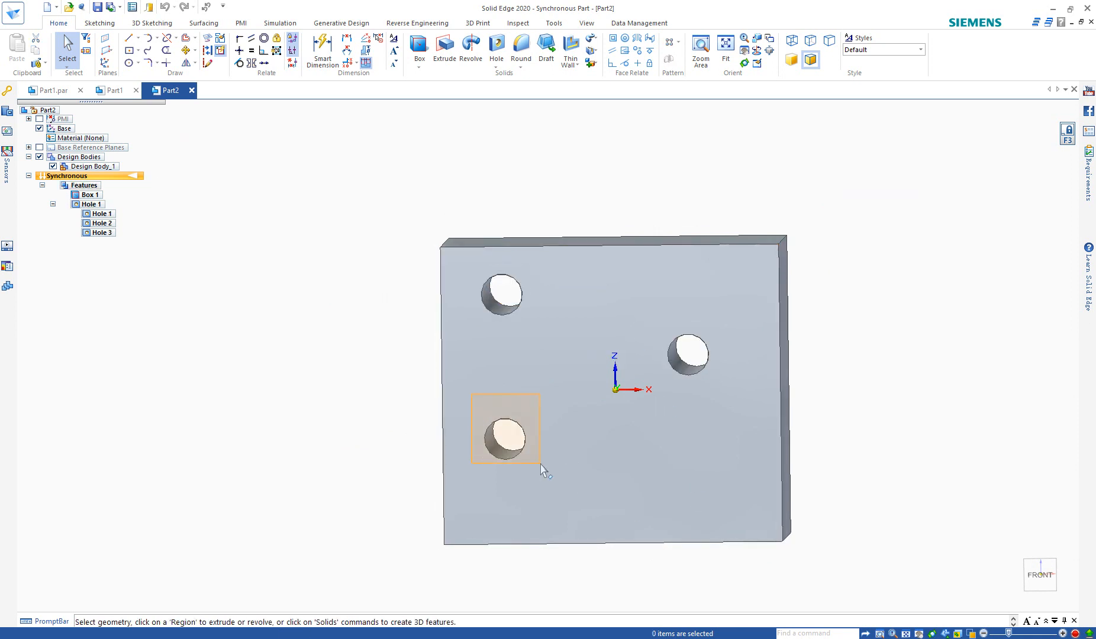
# Place the lower-left hole's steering wheel on the centre of the hole above and aim its axis at the right-hand hole.
pyautogui.click(521, 455)
pyautogui.click(506, 439)
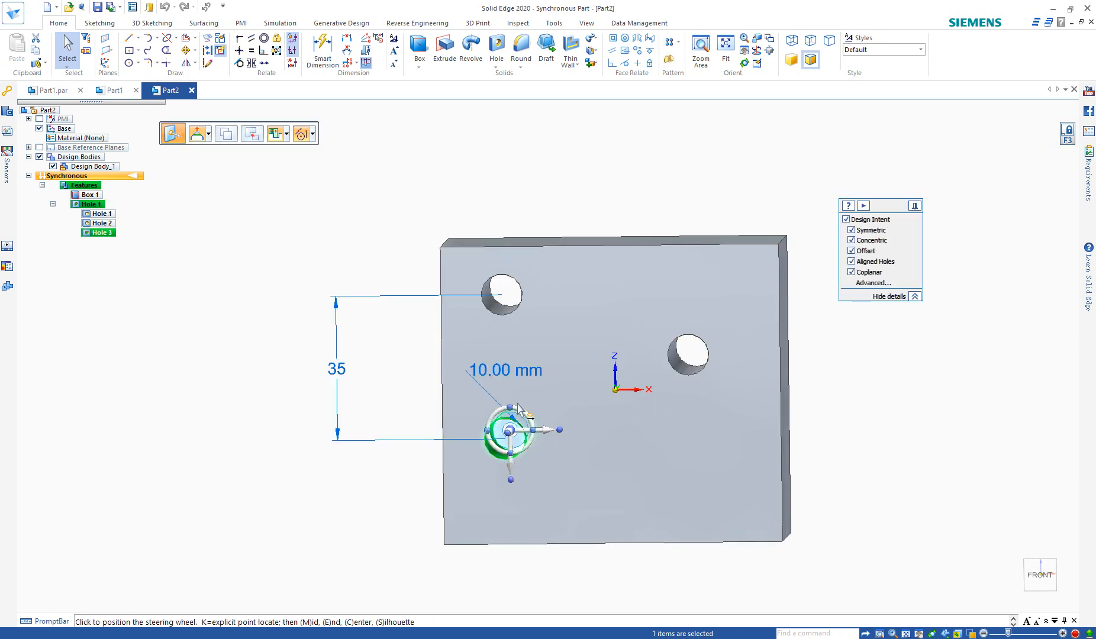
pyautogui.click(498, 313)
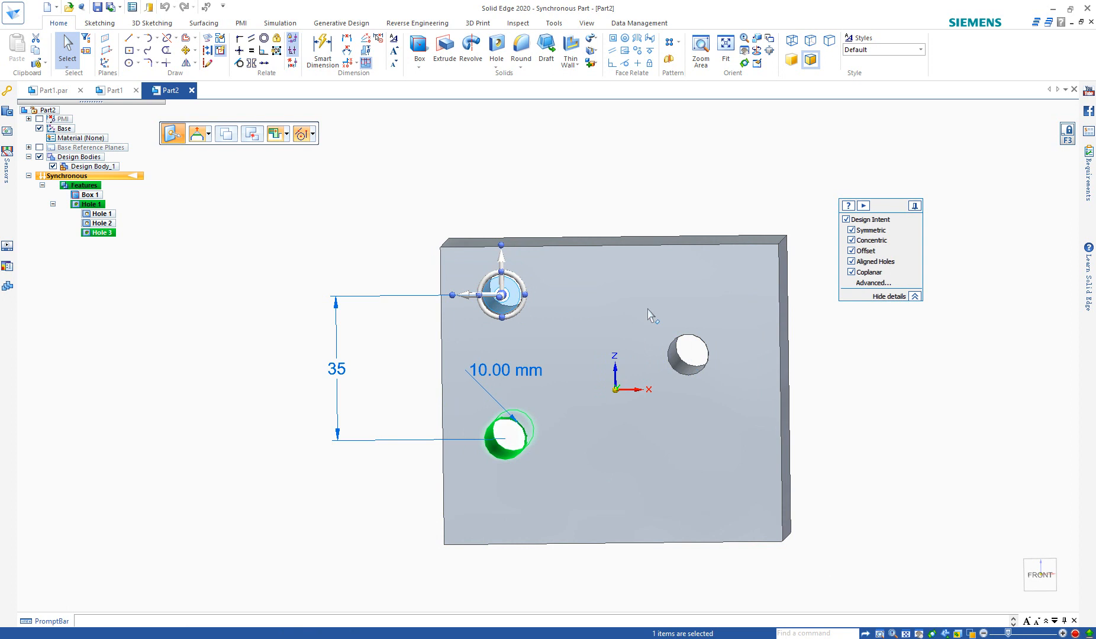
pyautogui.click(502, 246)
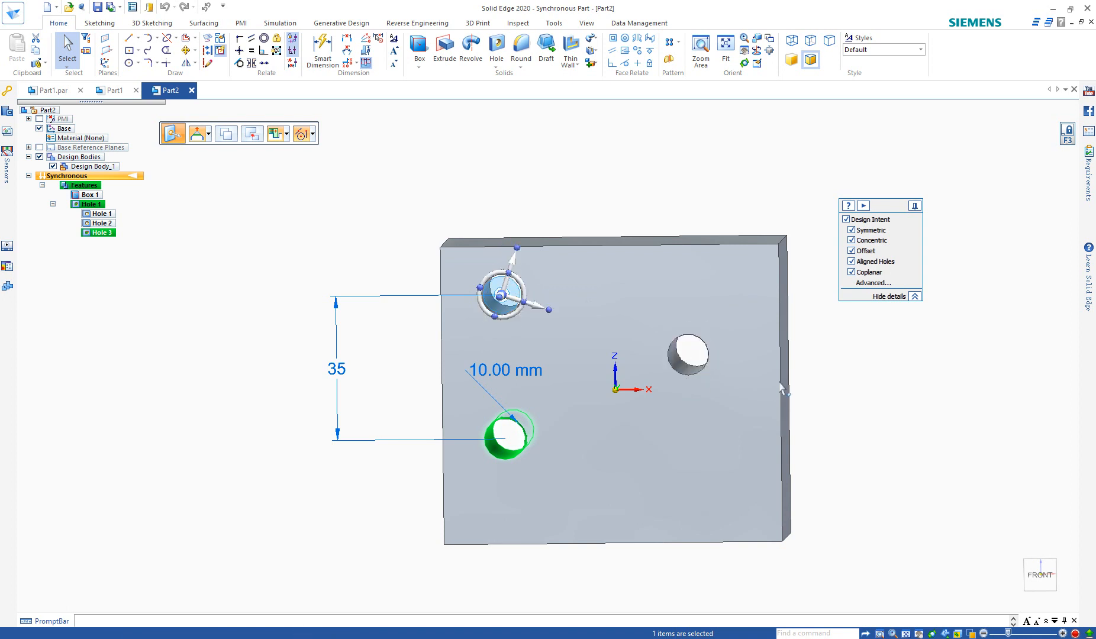
# Try to move the lower-left hole along the steering wheel axis aimed at the right-hand hole.
pyautogui.click(536, 309)
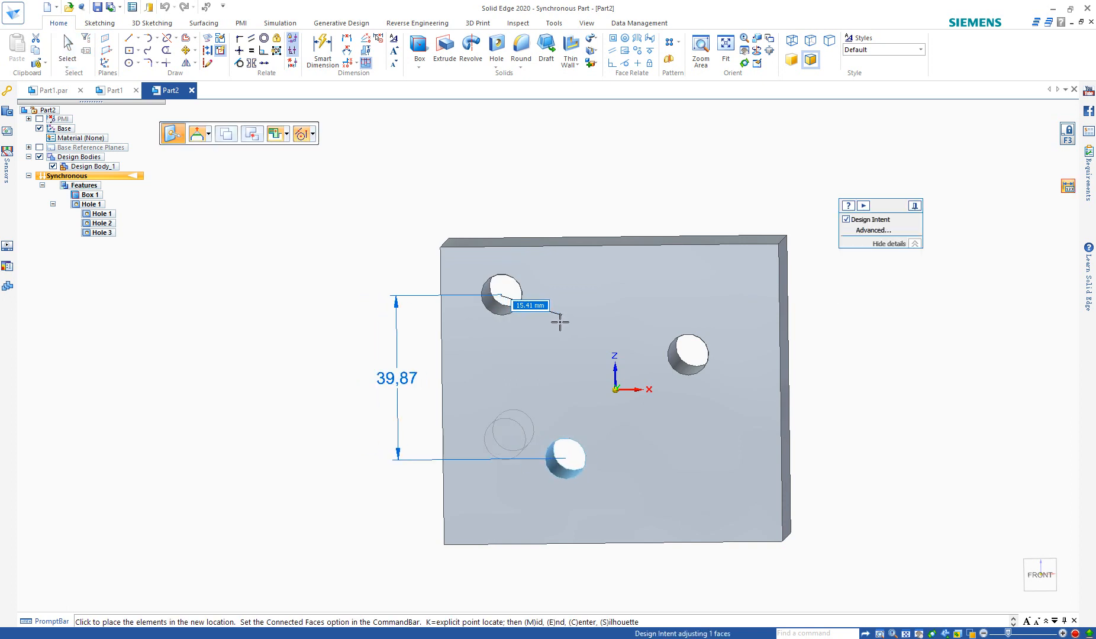
pyautogui.write('10')
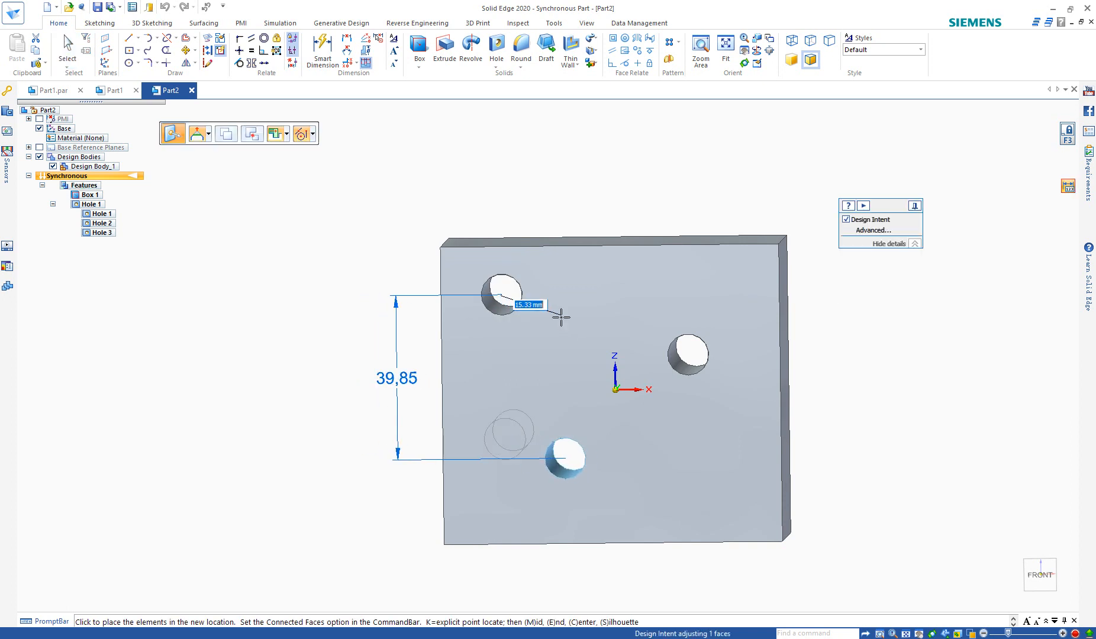
pyautogui.press('Return')
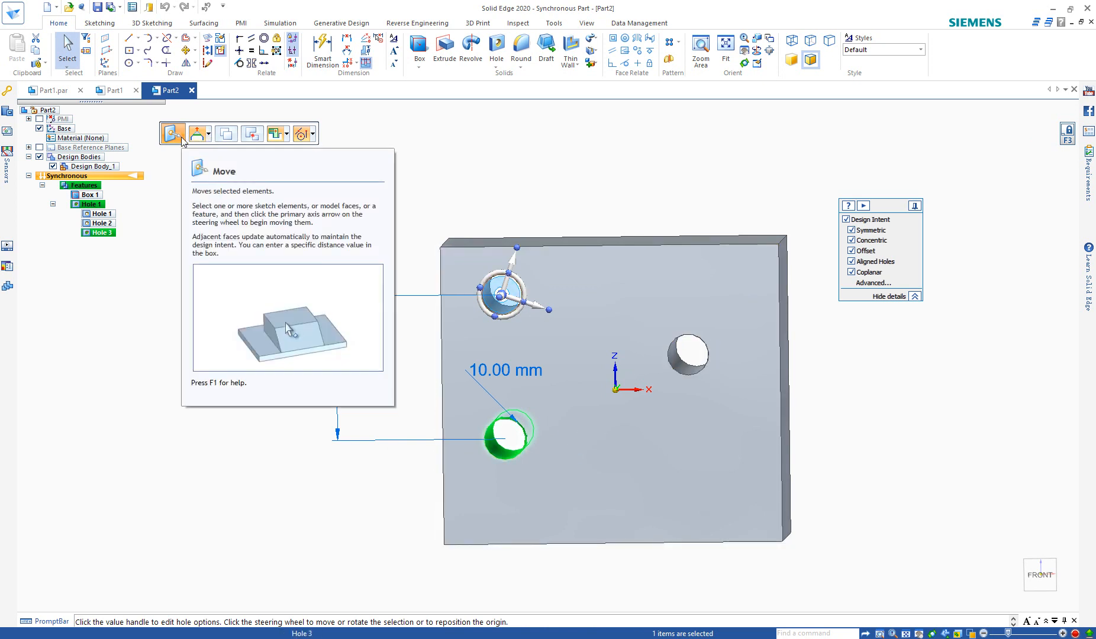
# Copy the lower-left hole along the steering wheel axis, using the centre of the right-hand hole as the distance reference.
pyautogui.click(226, 135)
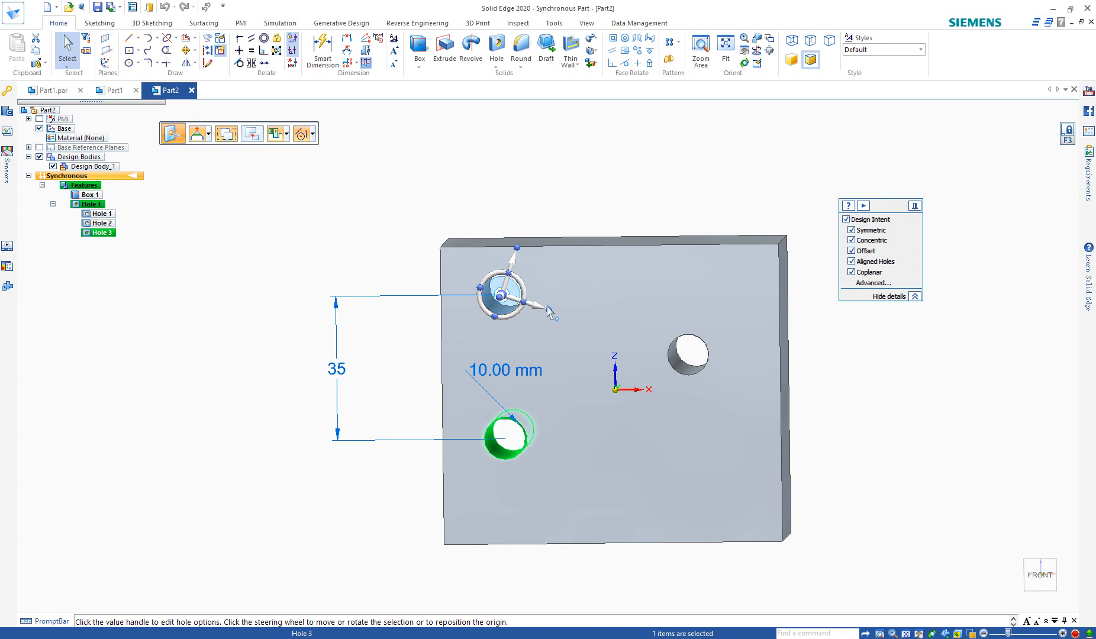
pyautogui.click(536, 310)
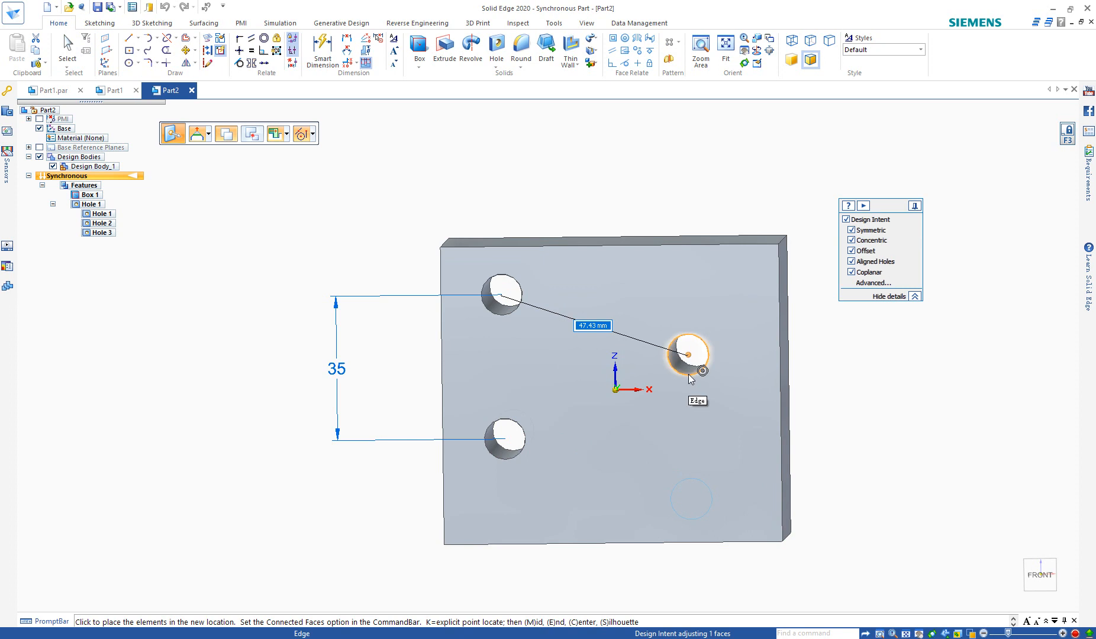
pyautogui.click(689, 375)
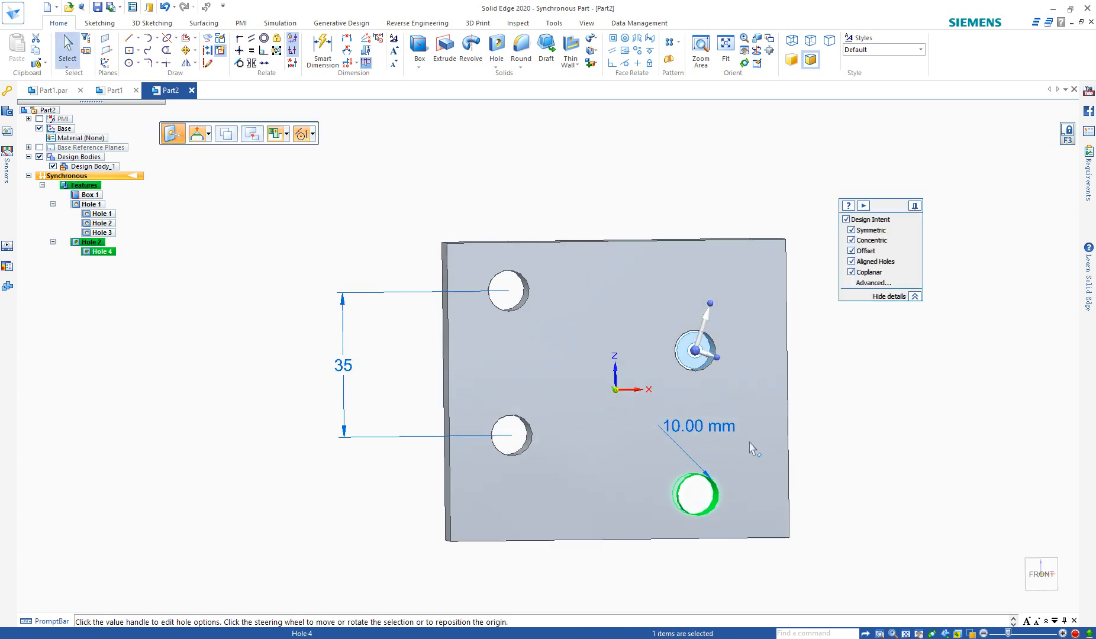
# Clear the hole selection and try to measure the distance between the upper-left hole and the upper hole on the plate's right side.
pyautogui.press('Escape')
pyautogui.moveTo(749, 437); pyautogui.dragTo(744, 452, button='middle')
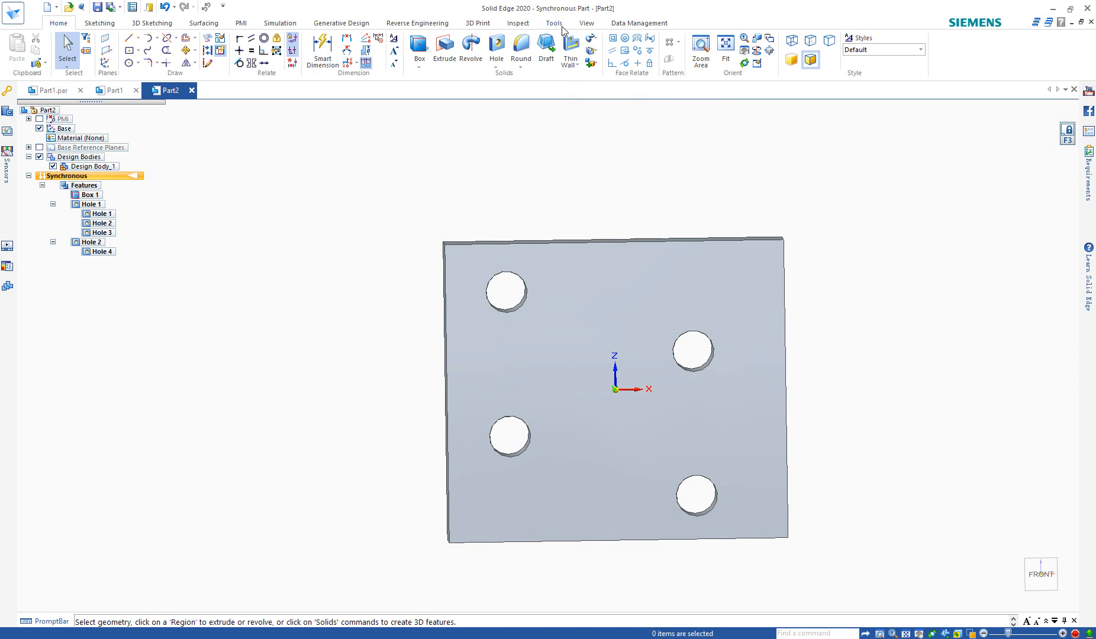
pyautogui.click(524, 26)
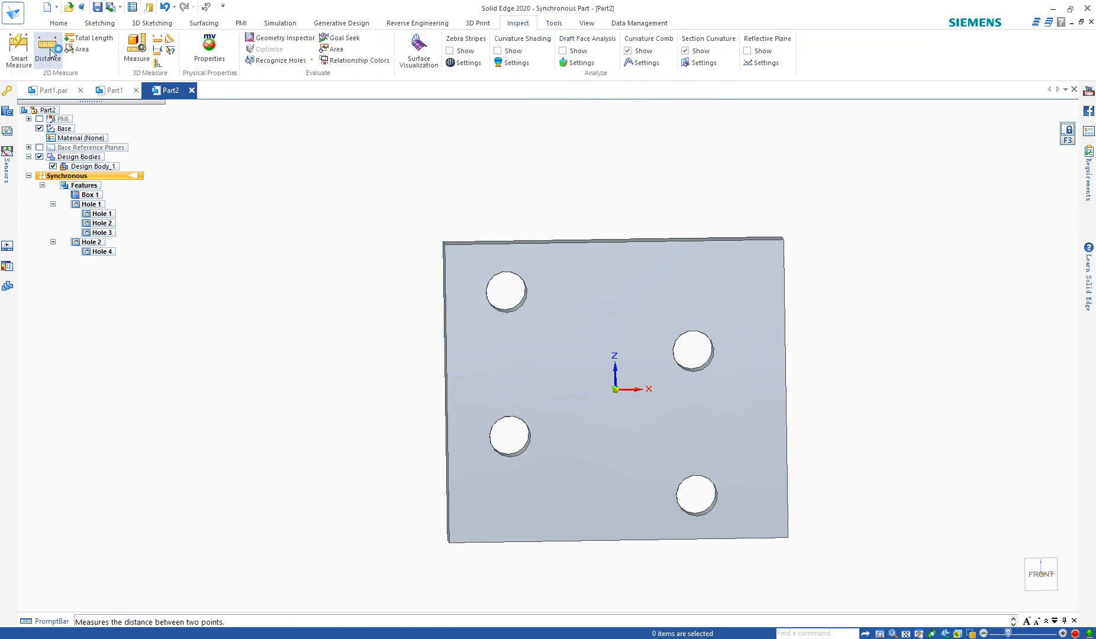
pyautogui.click(48, 46)
pyautogui.click(521, 303)
pyautogui.click(673, 358)
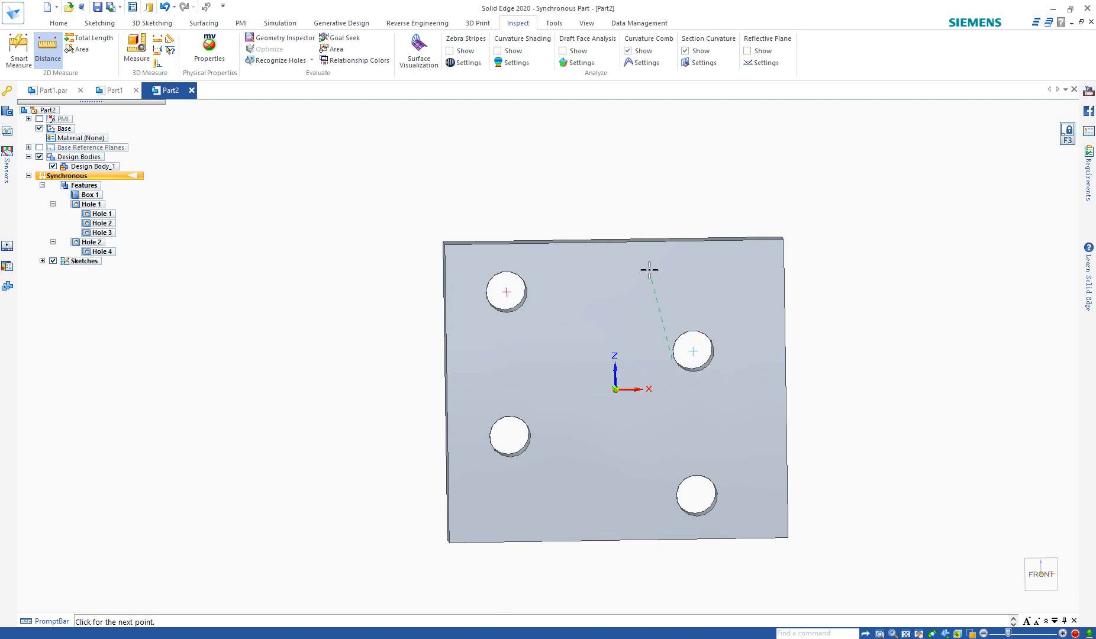
pyautogui.click(693, 355)
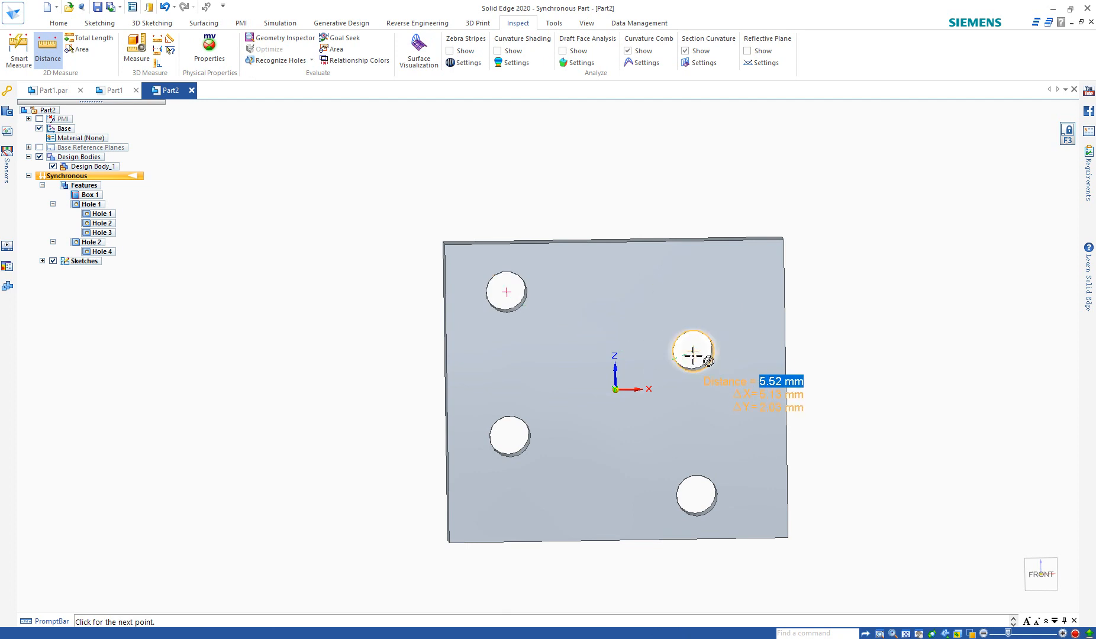
pyautogui.moveTo(693, 356); pyautogui.dragTo(690, 342, button='middle')
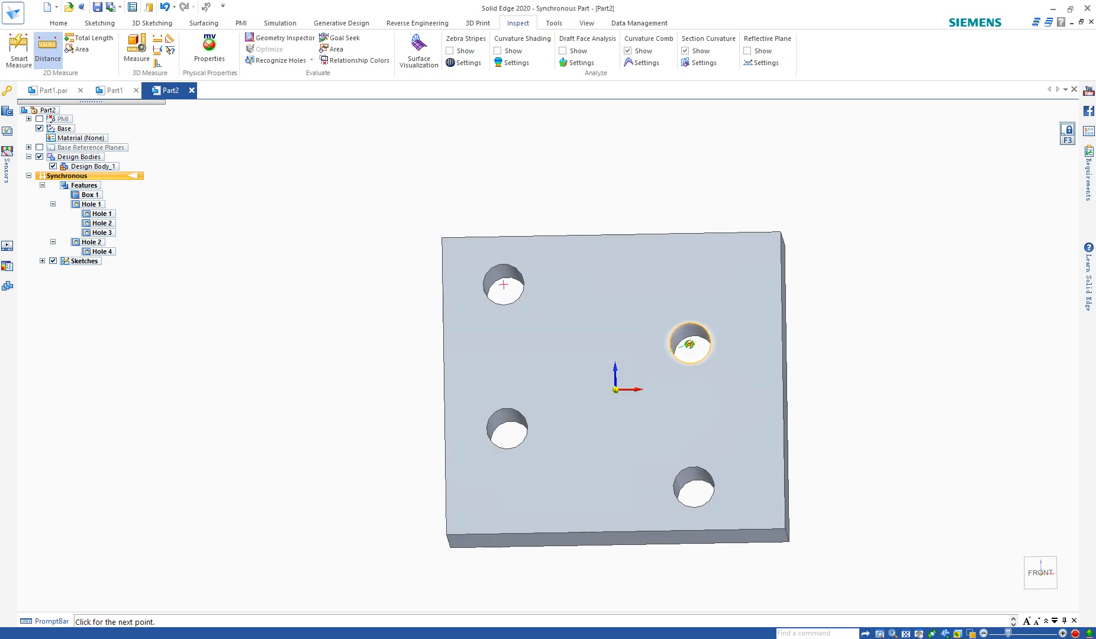
pyautogui.click(525, 286)
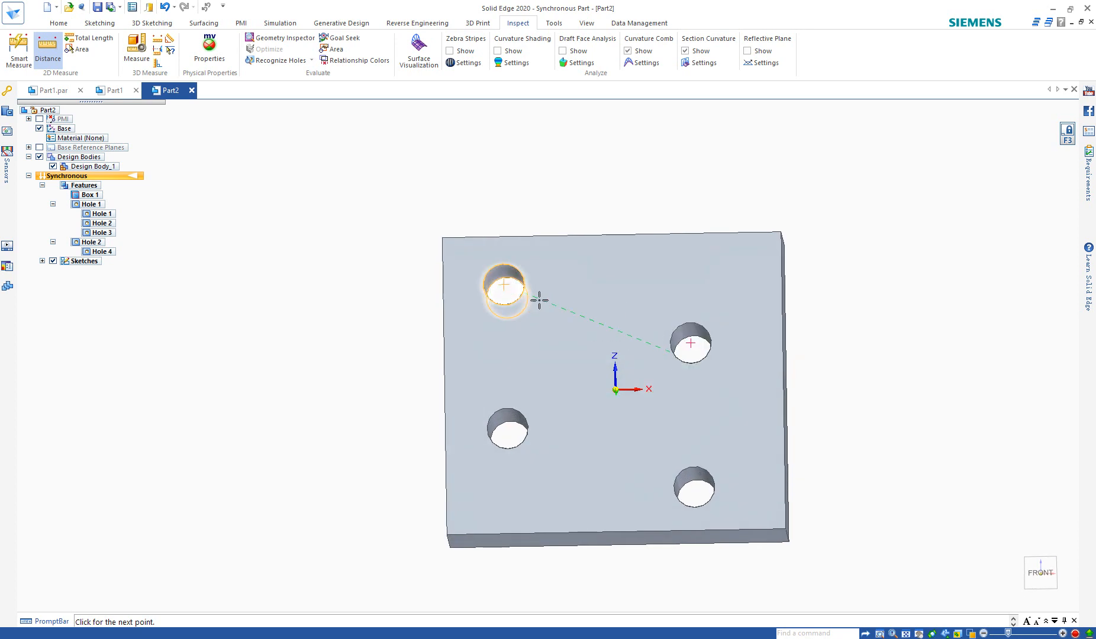
pyautogui.click(679, 360)
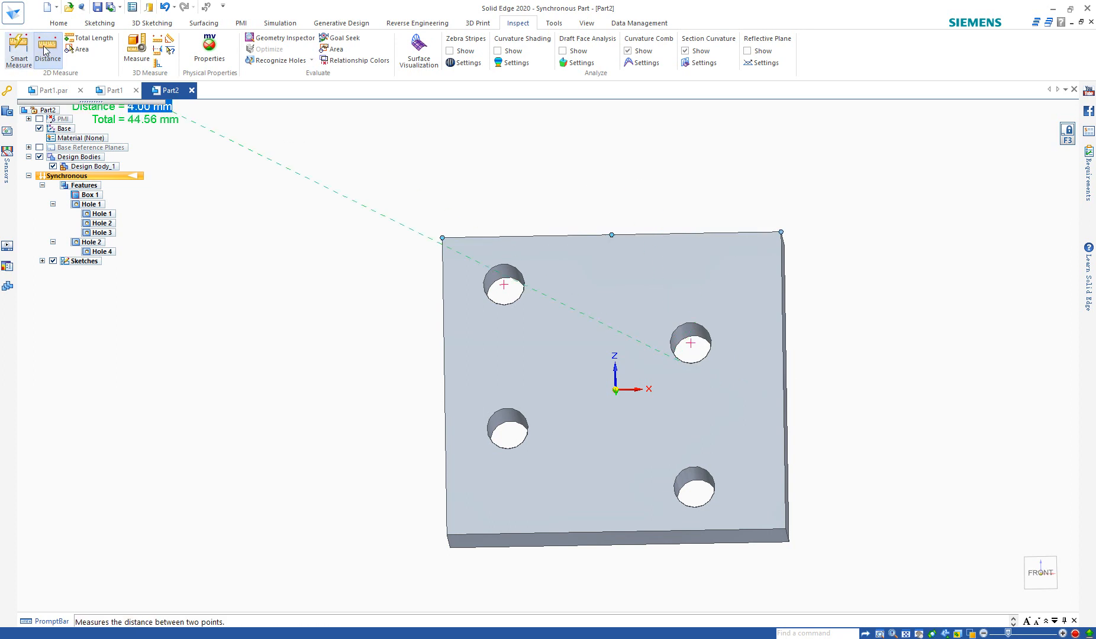
pyautogui.click(503, 287)
pyautogui.press('Escape')
# Measure the centre-to-centre distance between the upper-left hole and the upper-right hole with Measure Distance.
pyautogui.click(47, 51)
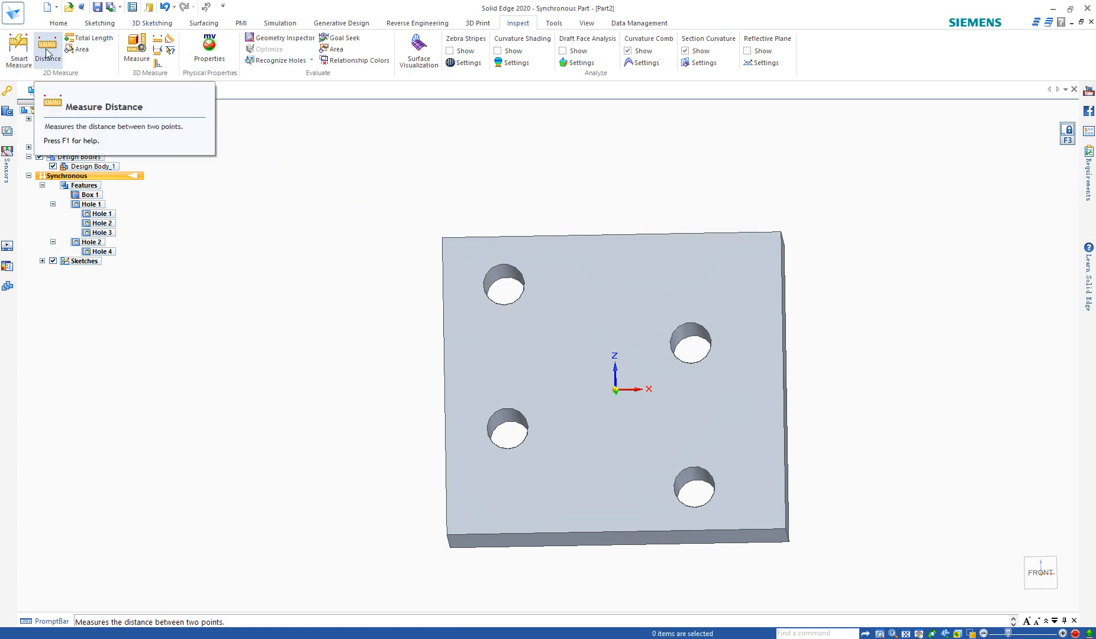
pyautogui.scroll(3, 502, 305)
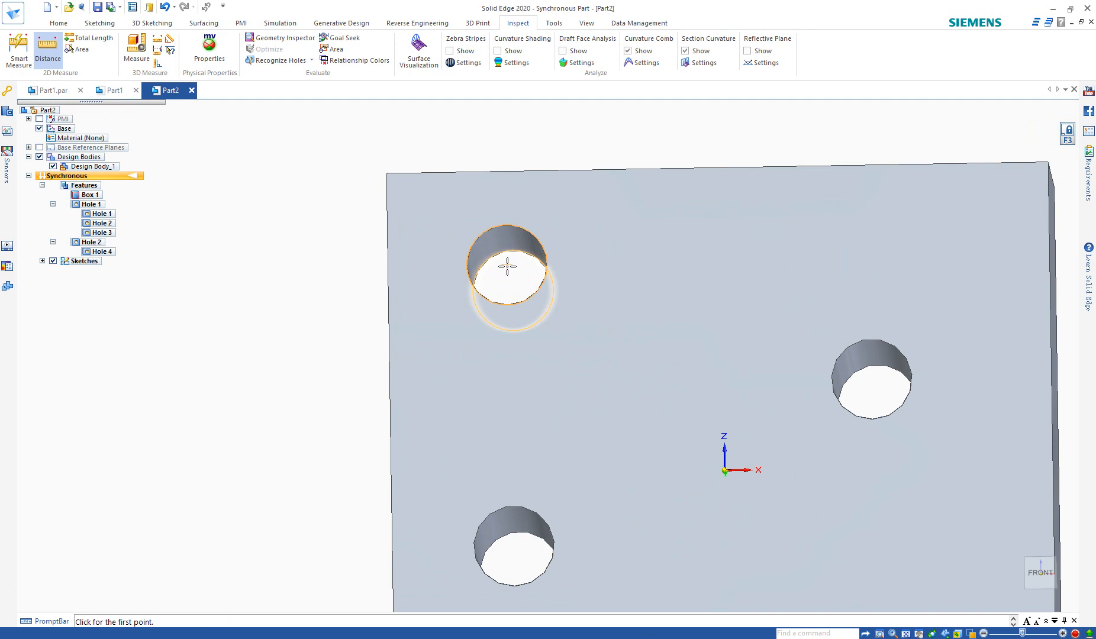
pyautogui.click(513, 270)
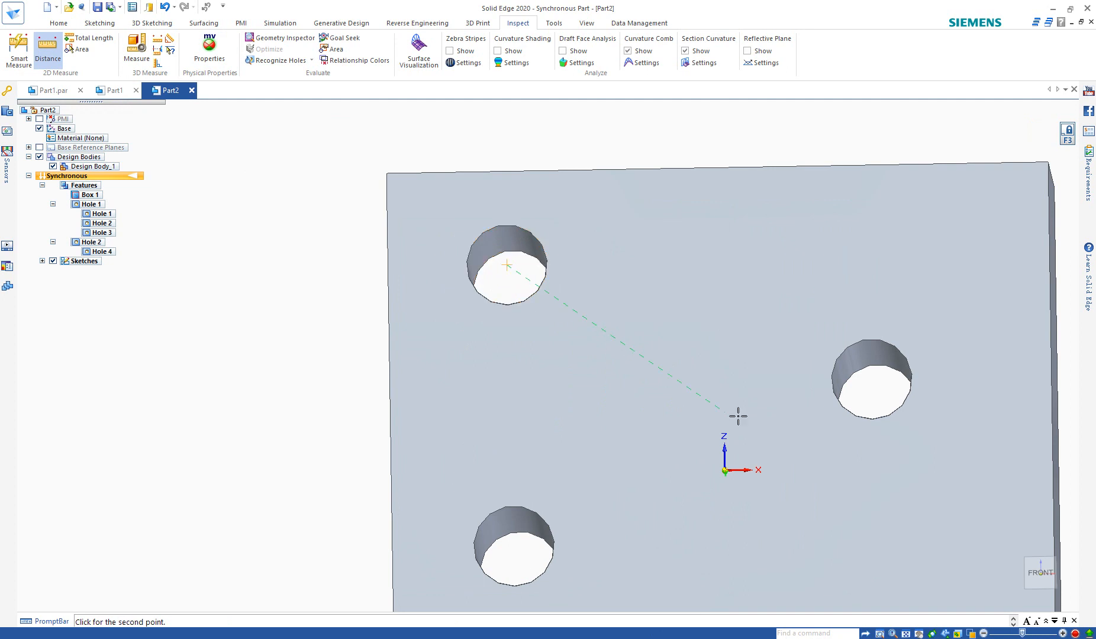
pyautogui.click(871, 380)
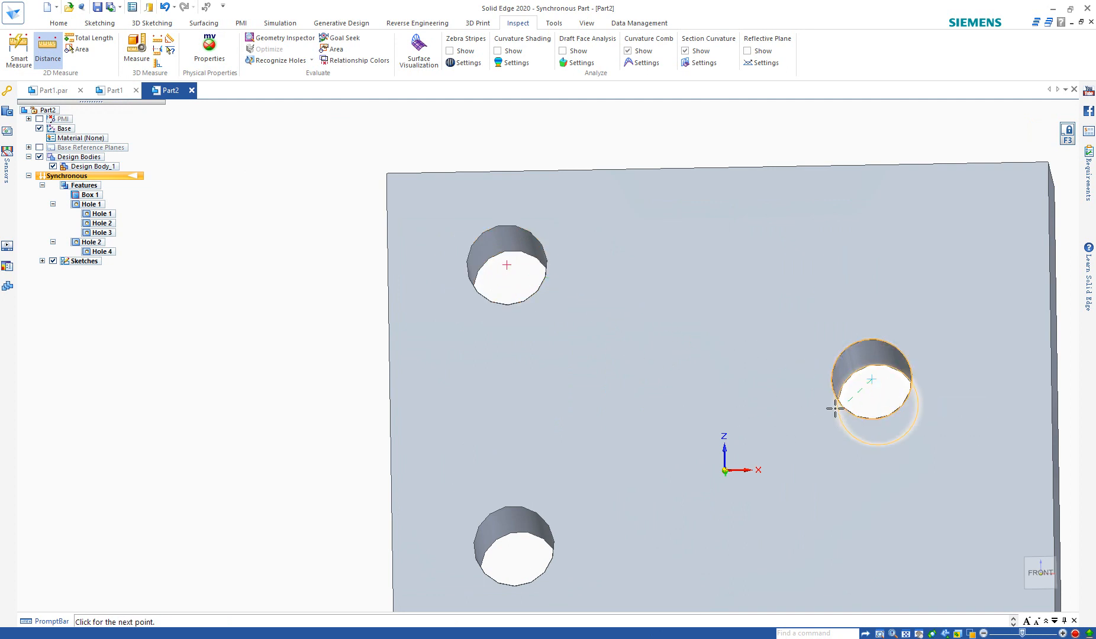
pyautogui.click(507, 266)
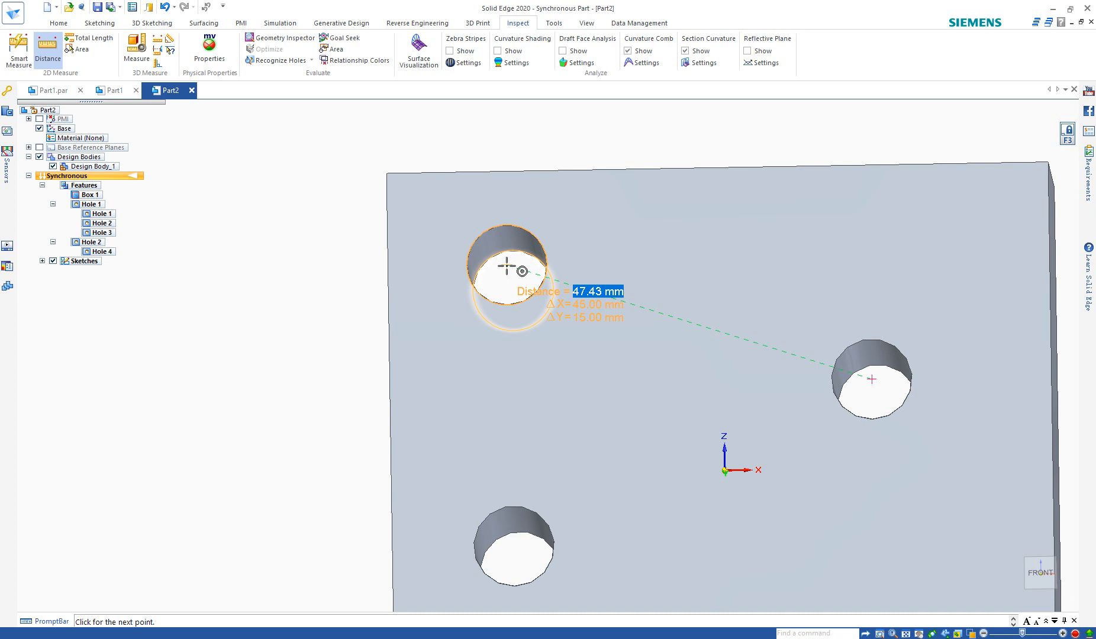
pyautogui.press('Escape')
# Measure the centre-to-centre distance between the copied lower-right hole and the lower-left hole.
pyautogui.scroll(-3, 299, 270)
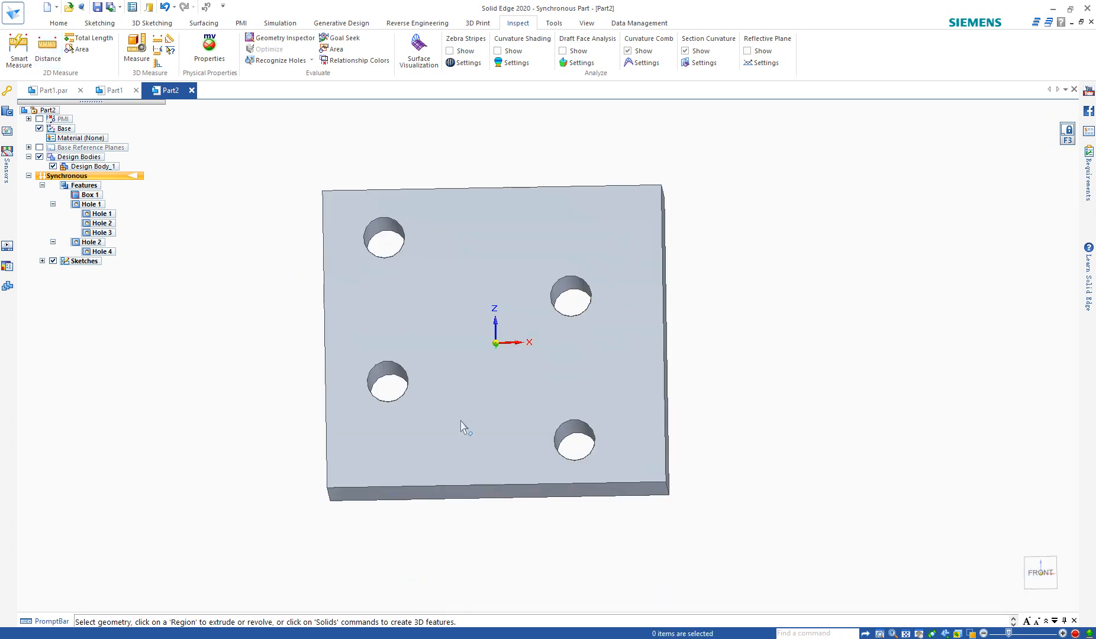
pyautogui.scroll(3, 577, 445)
pyautogui.click(48, 52)
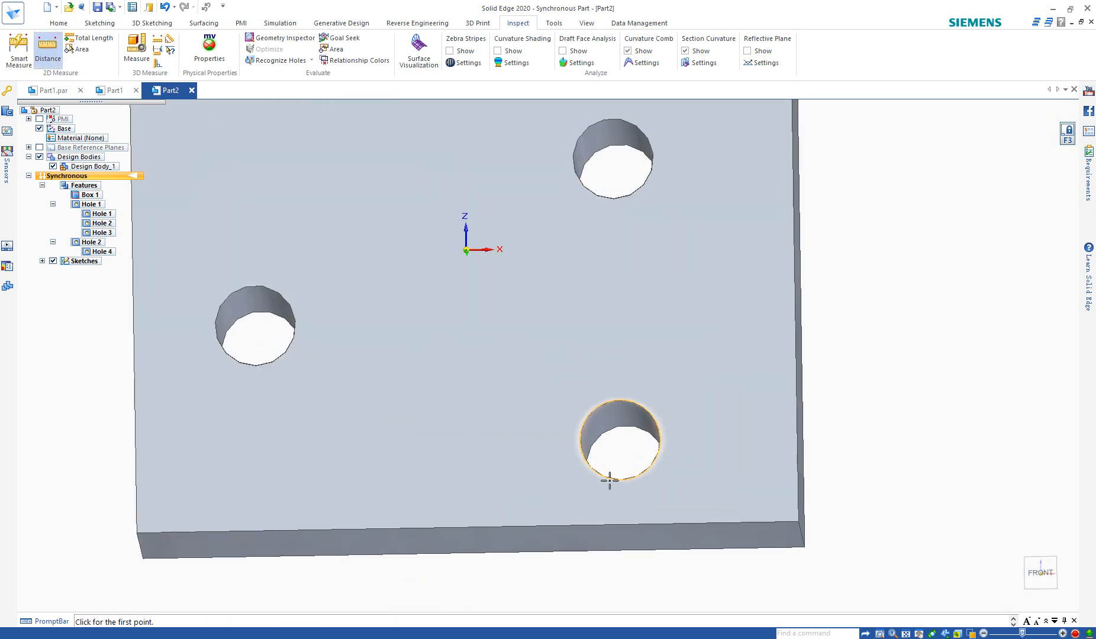
pyautogui.click(609, 477)
pyautogui.click(619, 441)
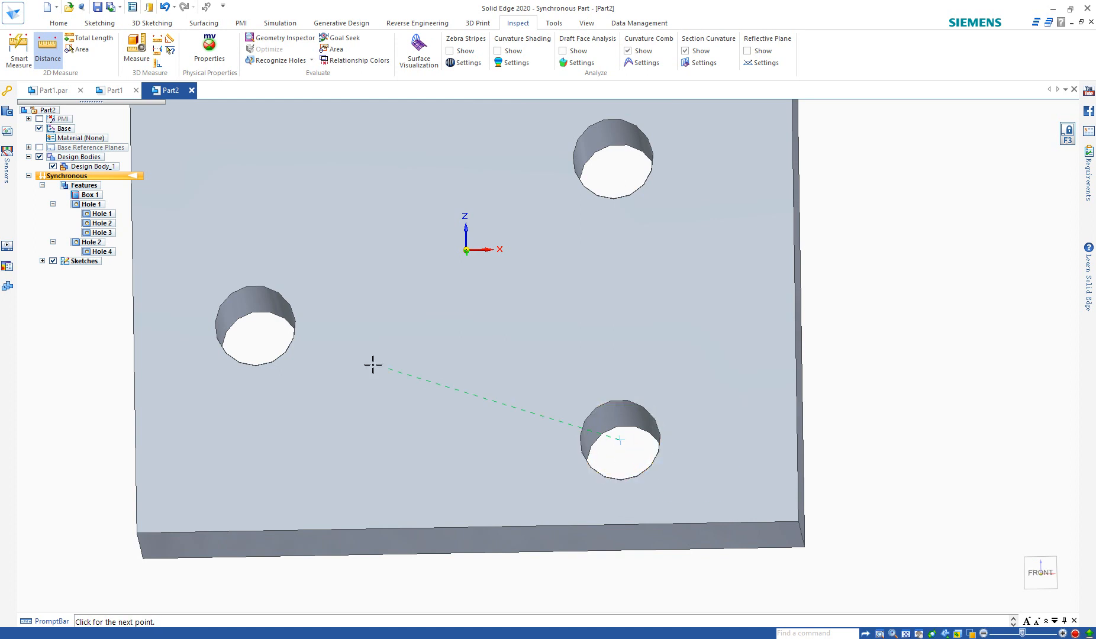
pyautogui.click(256, 324)
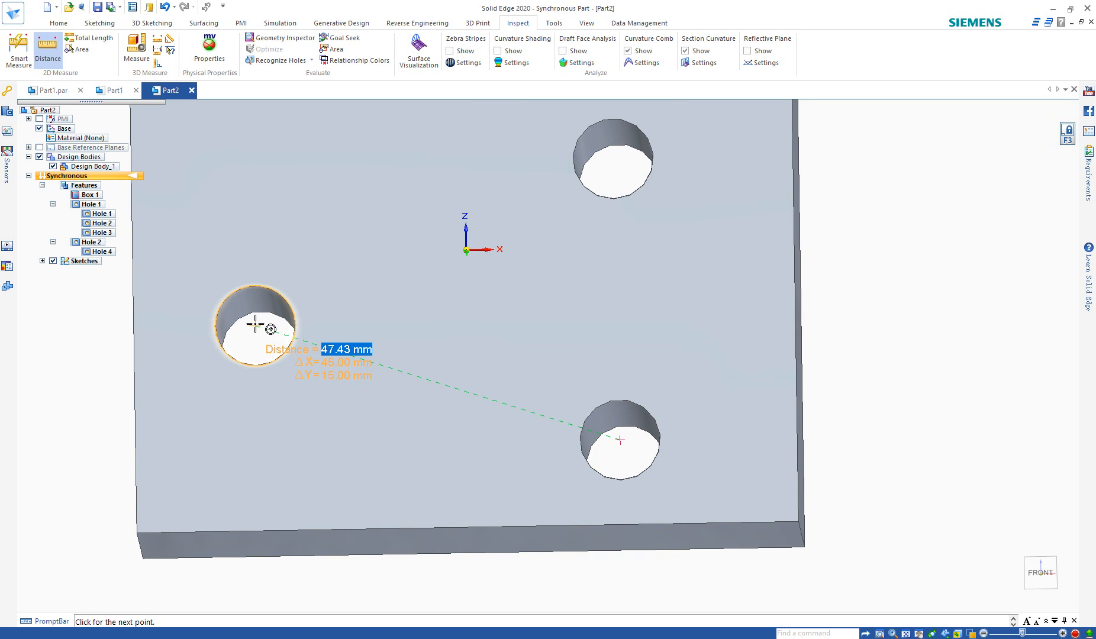
pyautogui.scroll(-3, 443, 443)
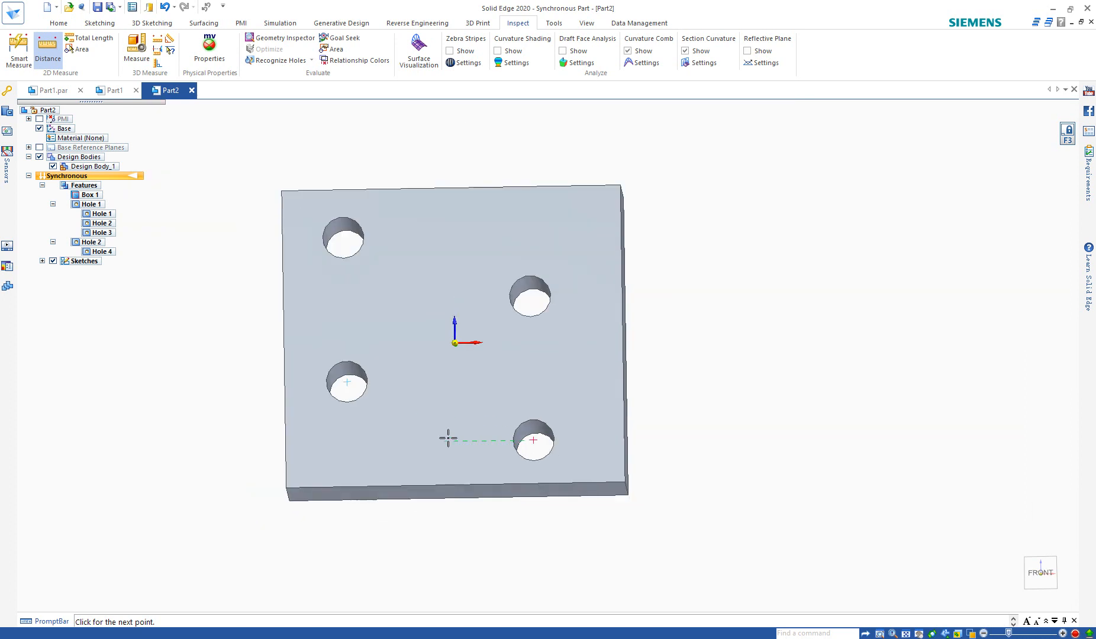